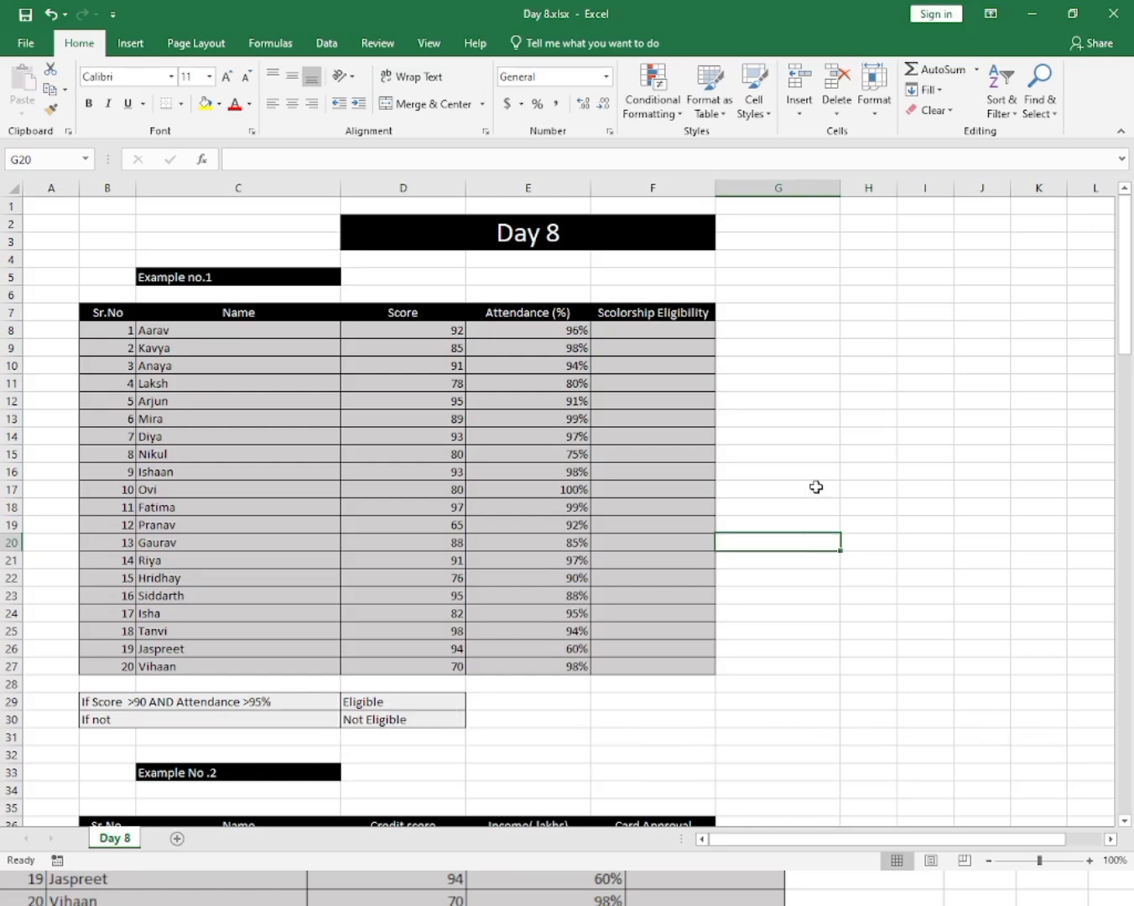
Scroll through the worksheet to review the example tables and their condition notes.
click(814, 485)
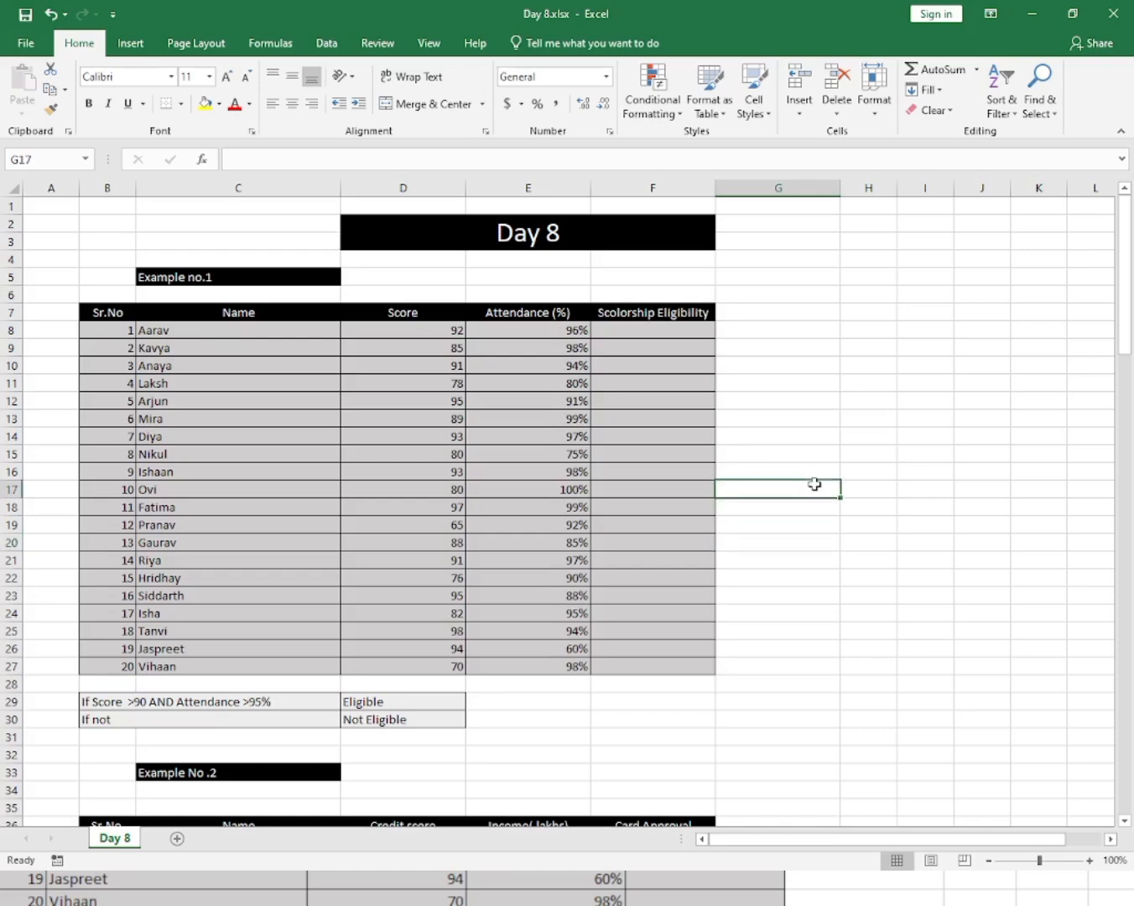
click(824, 407)
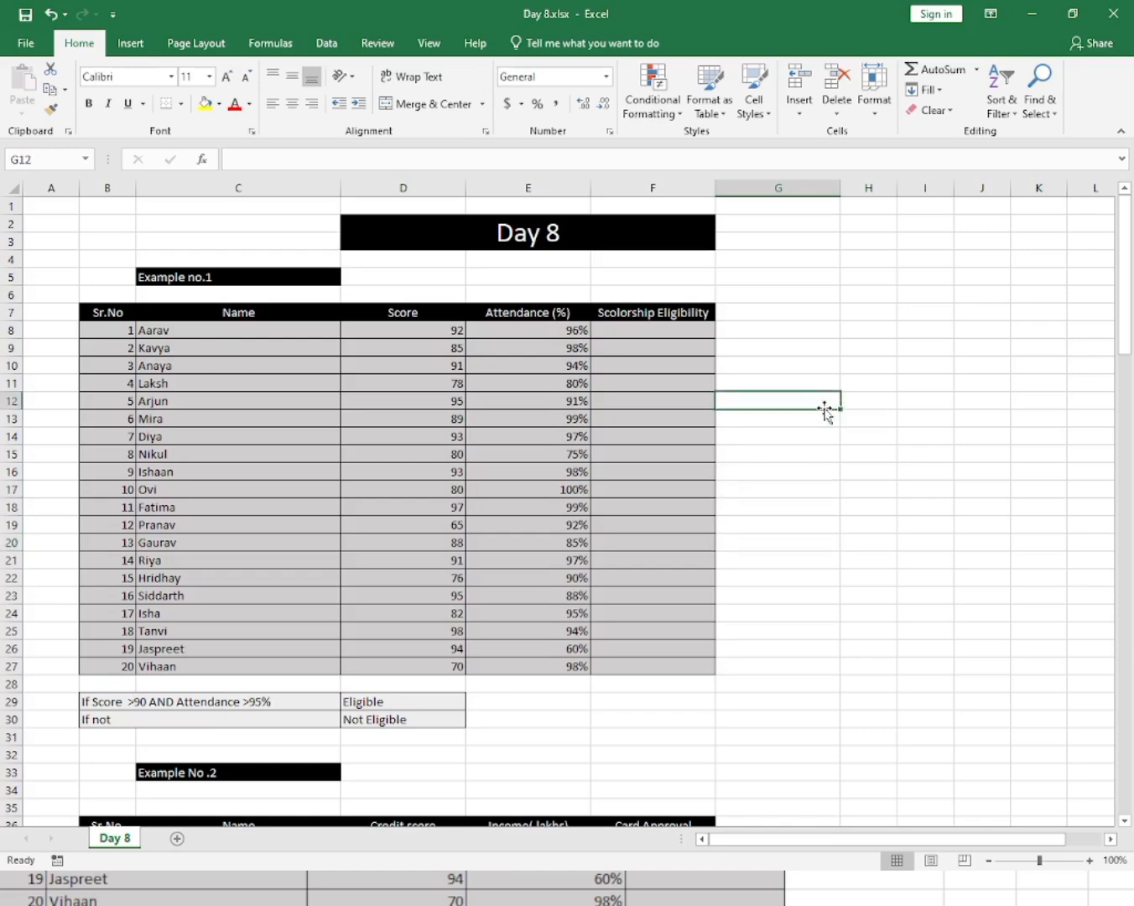
scroll(525, 463, down, 17)
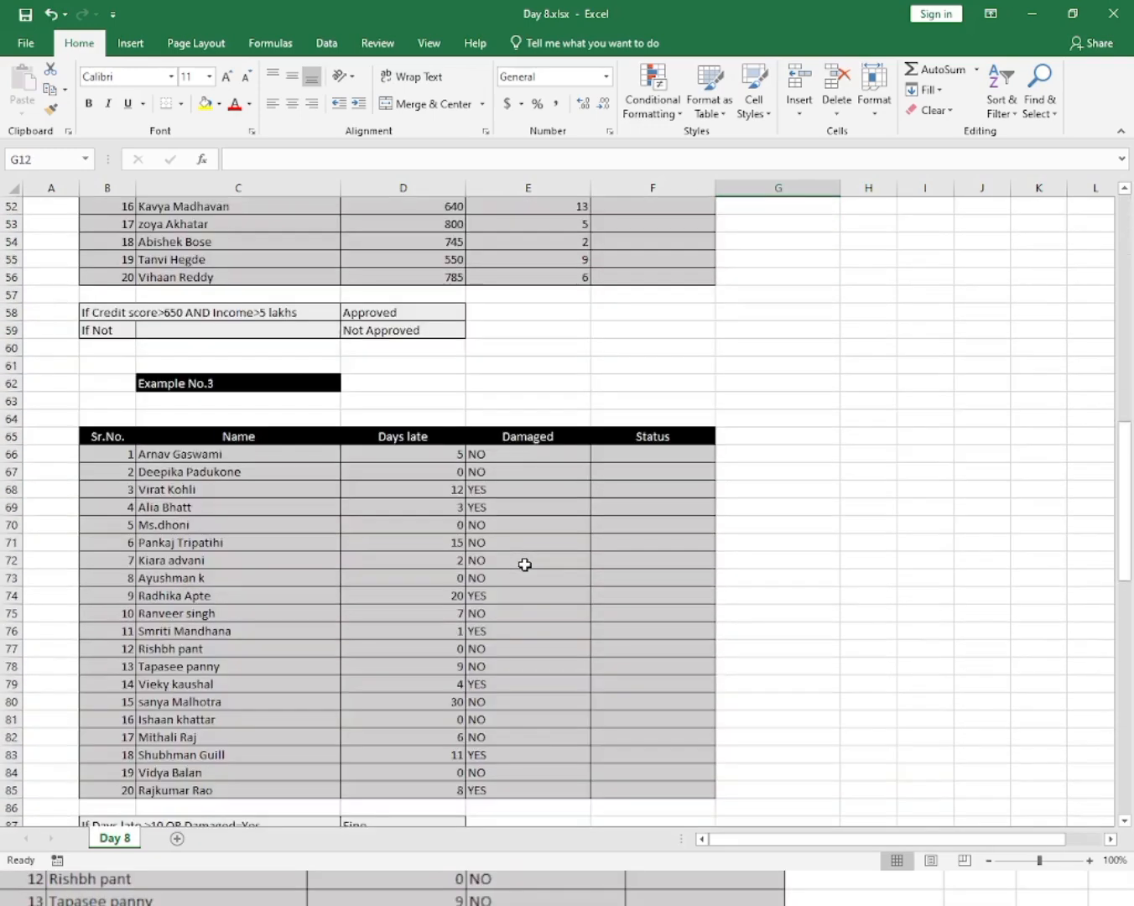
scroll(524, 564, down, 6)
scroll(524, 564, up, 19)
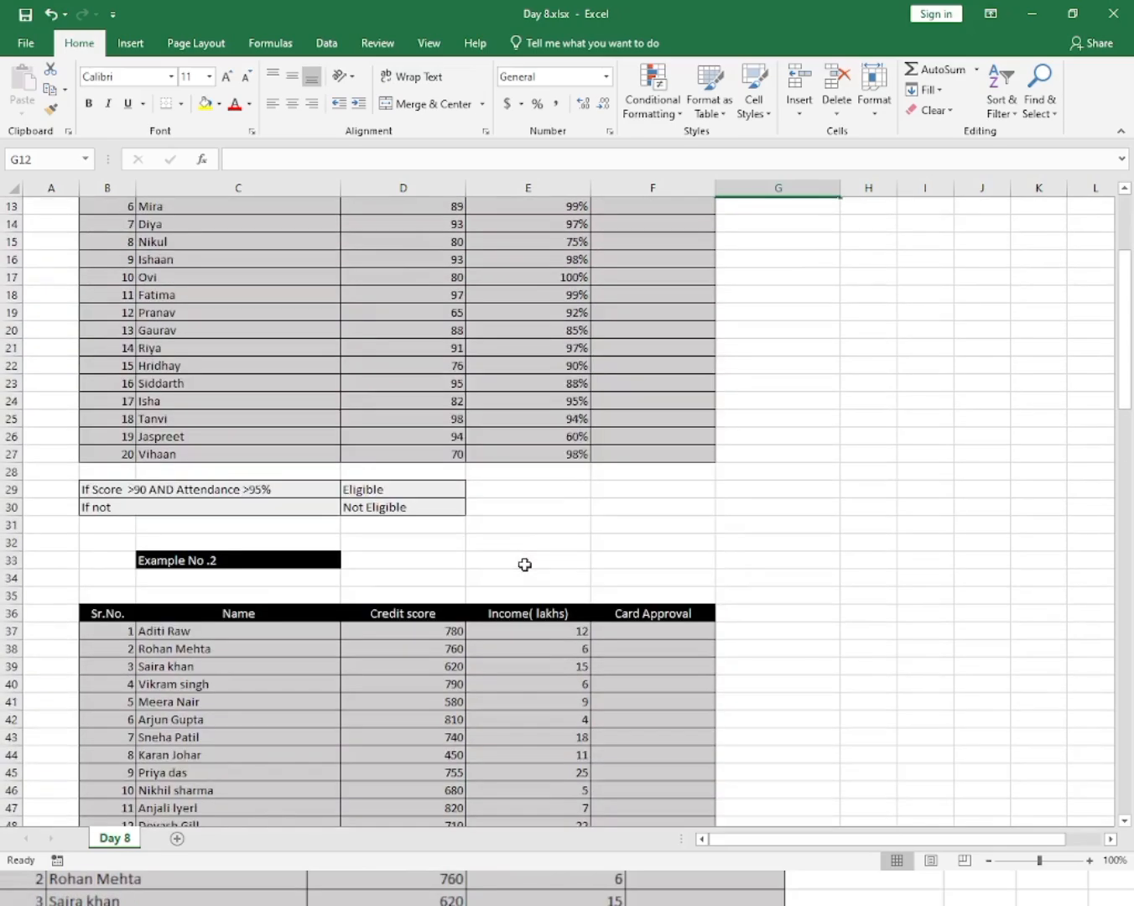
scroll(525, 564, up, 4)
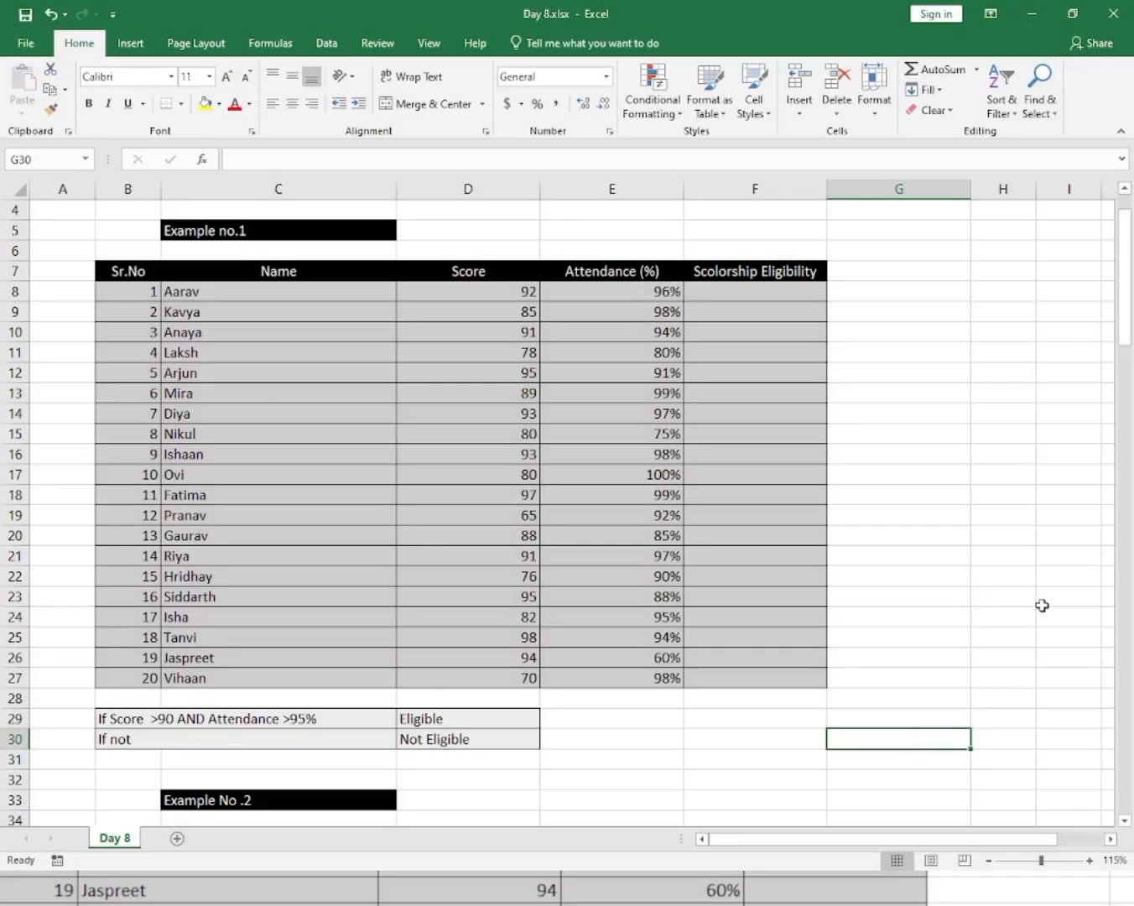
click(961, 574)
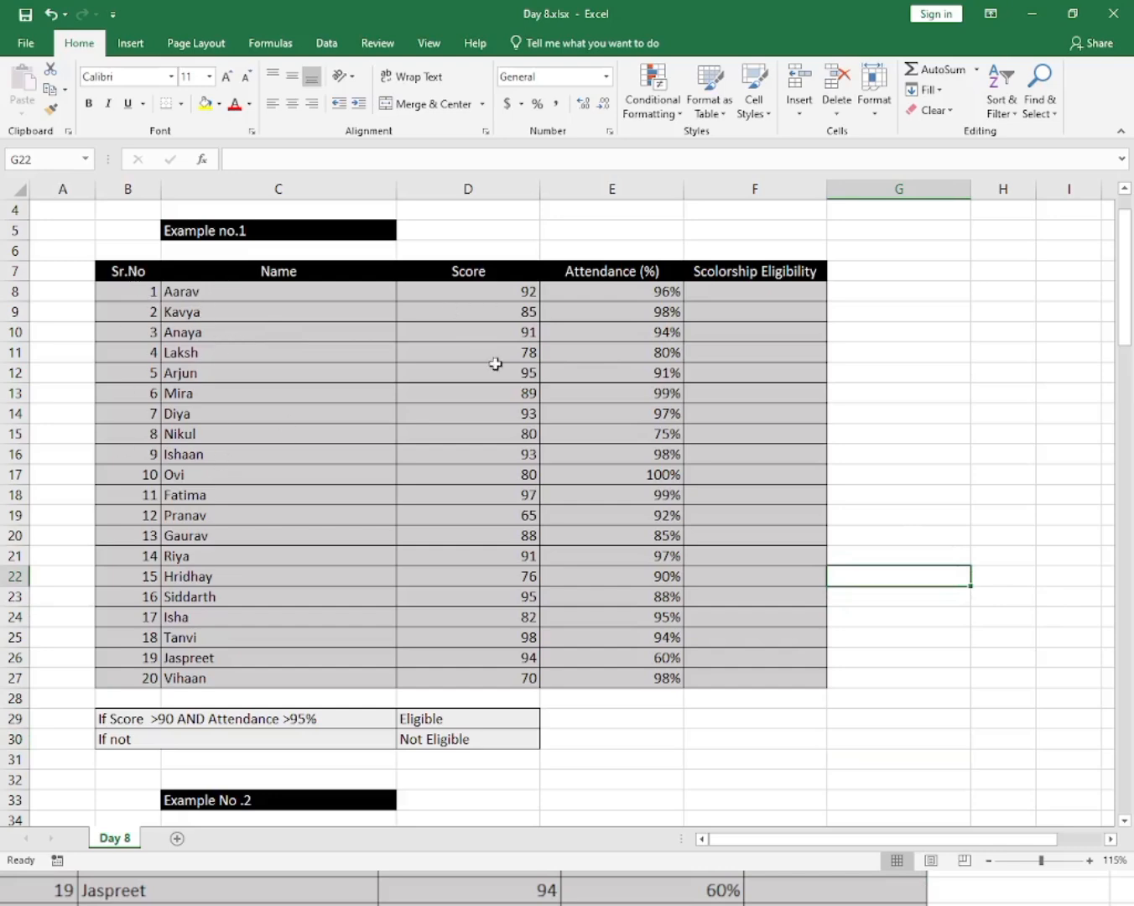
Start an IF formula in the first Scolorship Eligibility cell with an AND condition testing that the score exceeds 90.
click(751, 289)
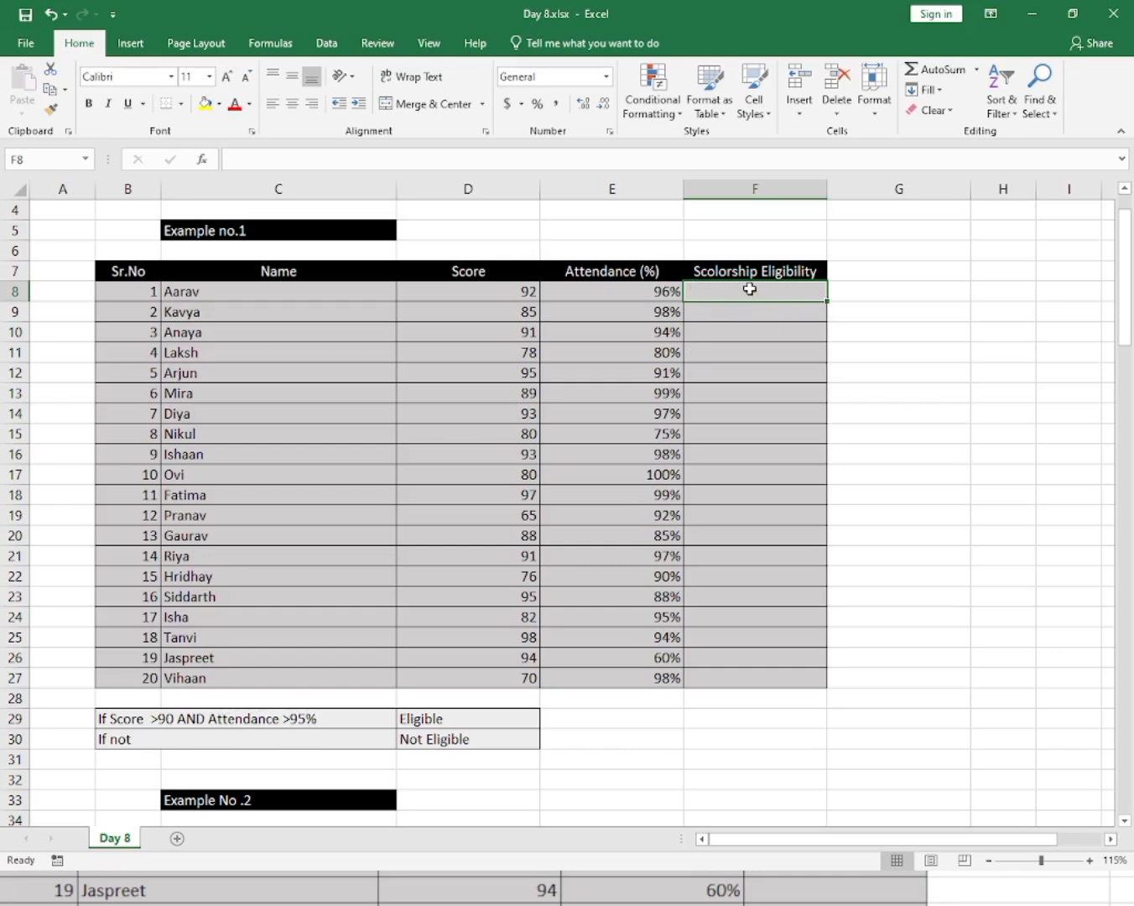
text(=if)
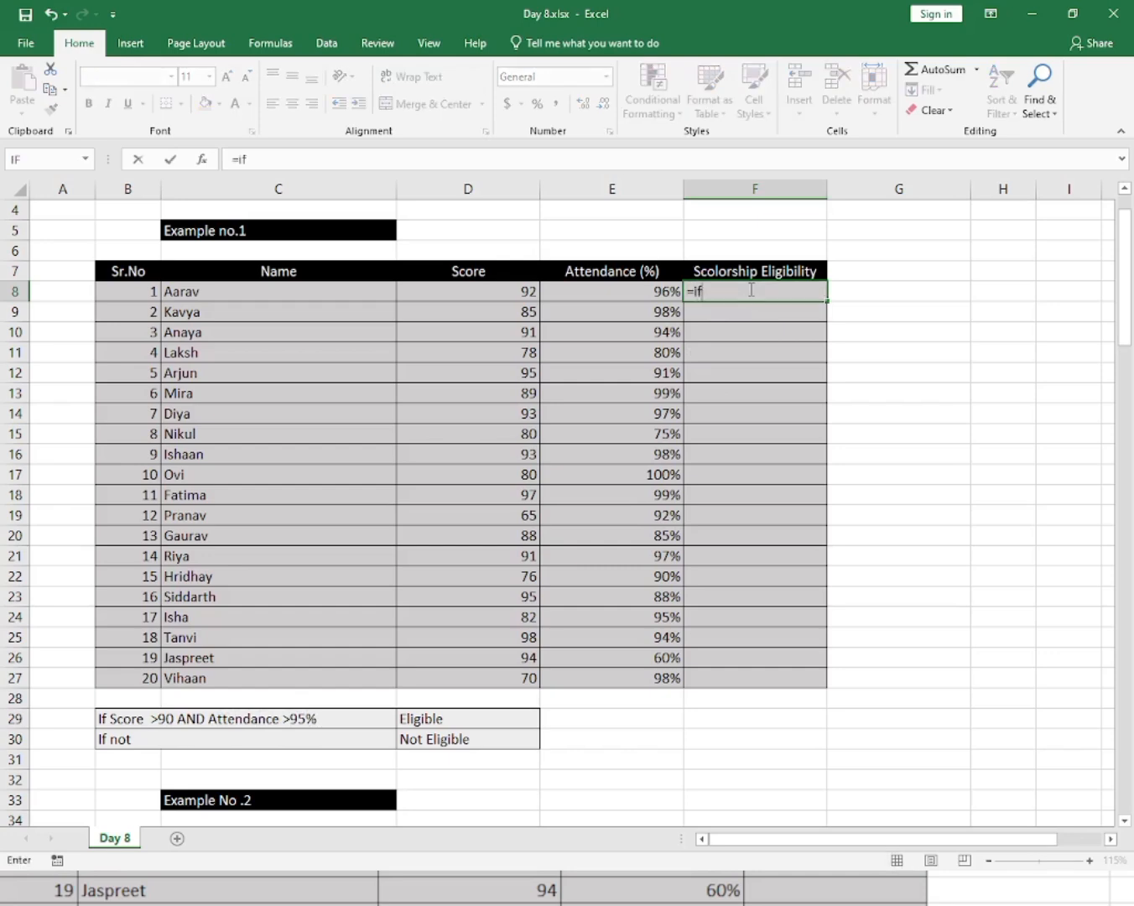
key(Tab)
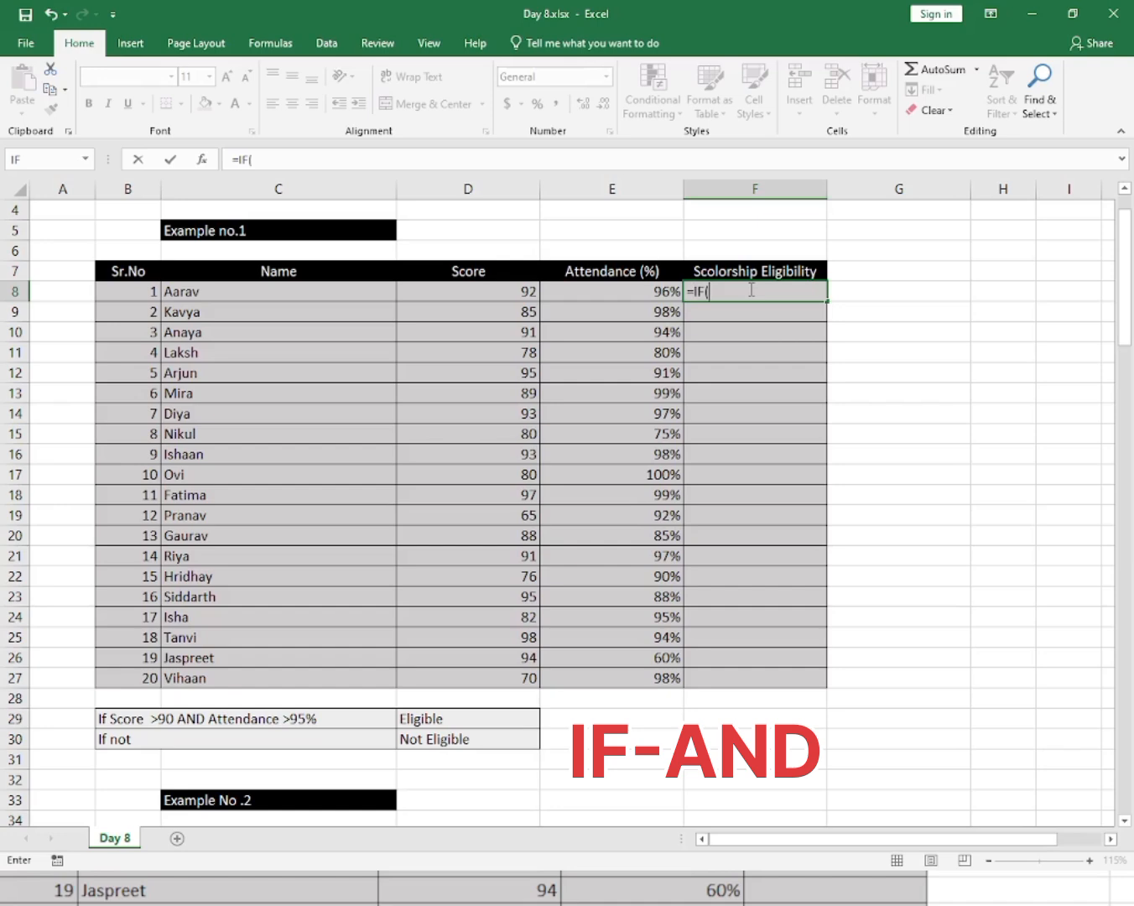
text(and)
key(Tab)
key(Left)
key(Left)
text(>)
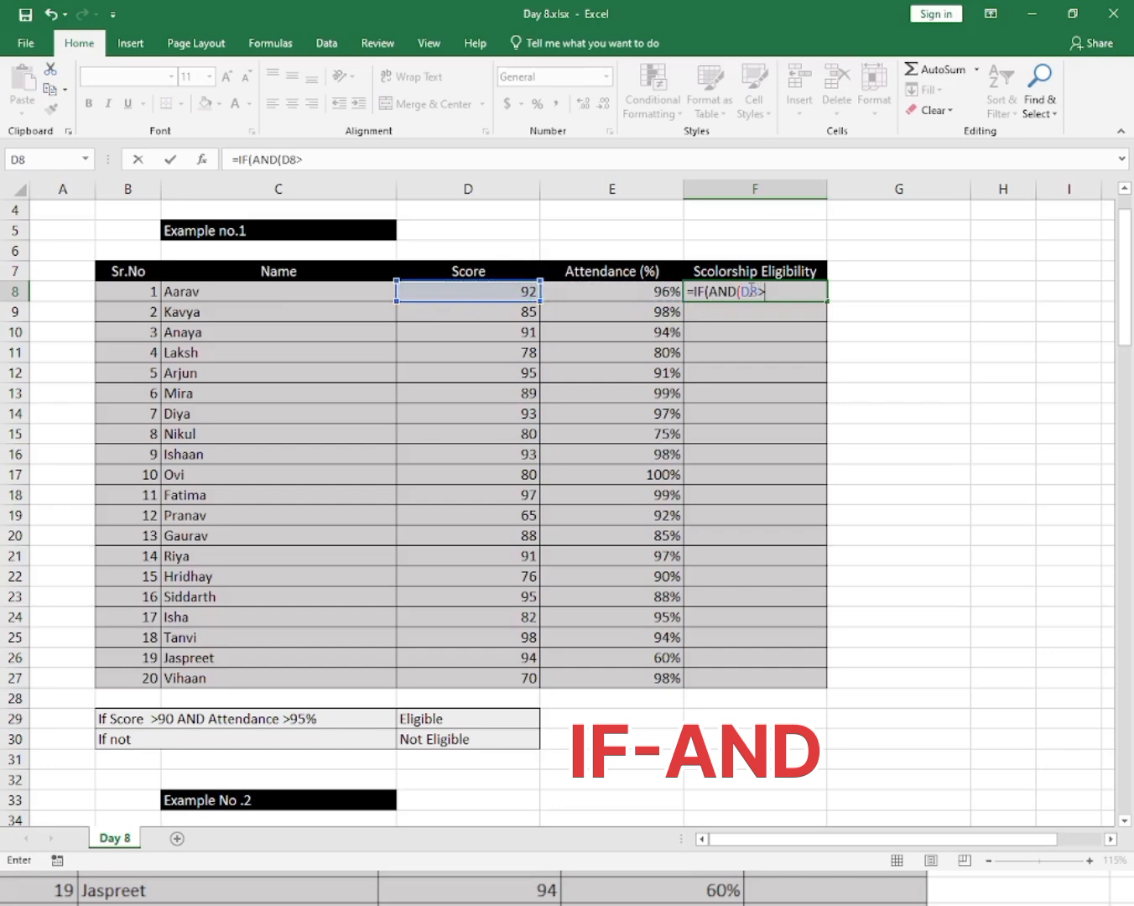
text(9)
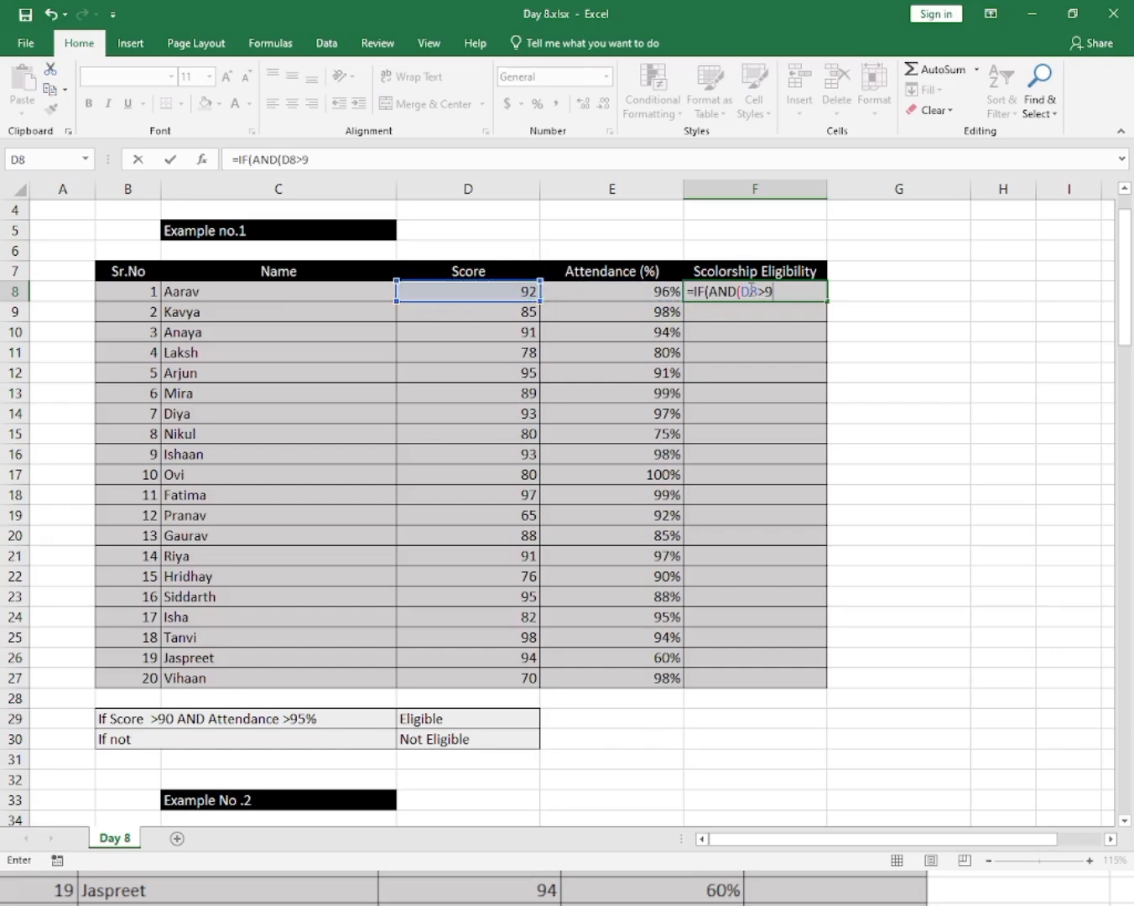
text(0,)
Add the second AND condition that the attendance in E8 exceeds 95% and close the AND.
click(652, 299)
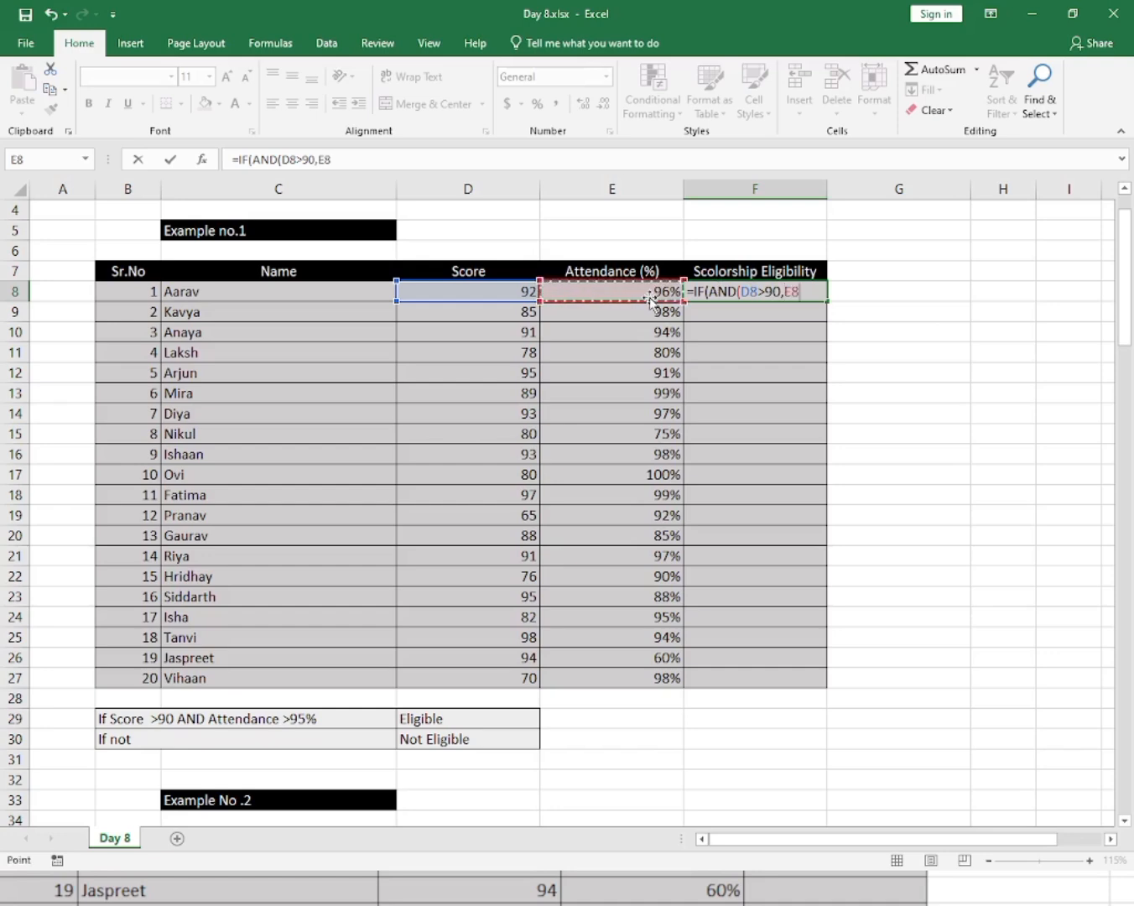
text(>95)
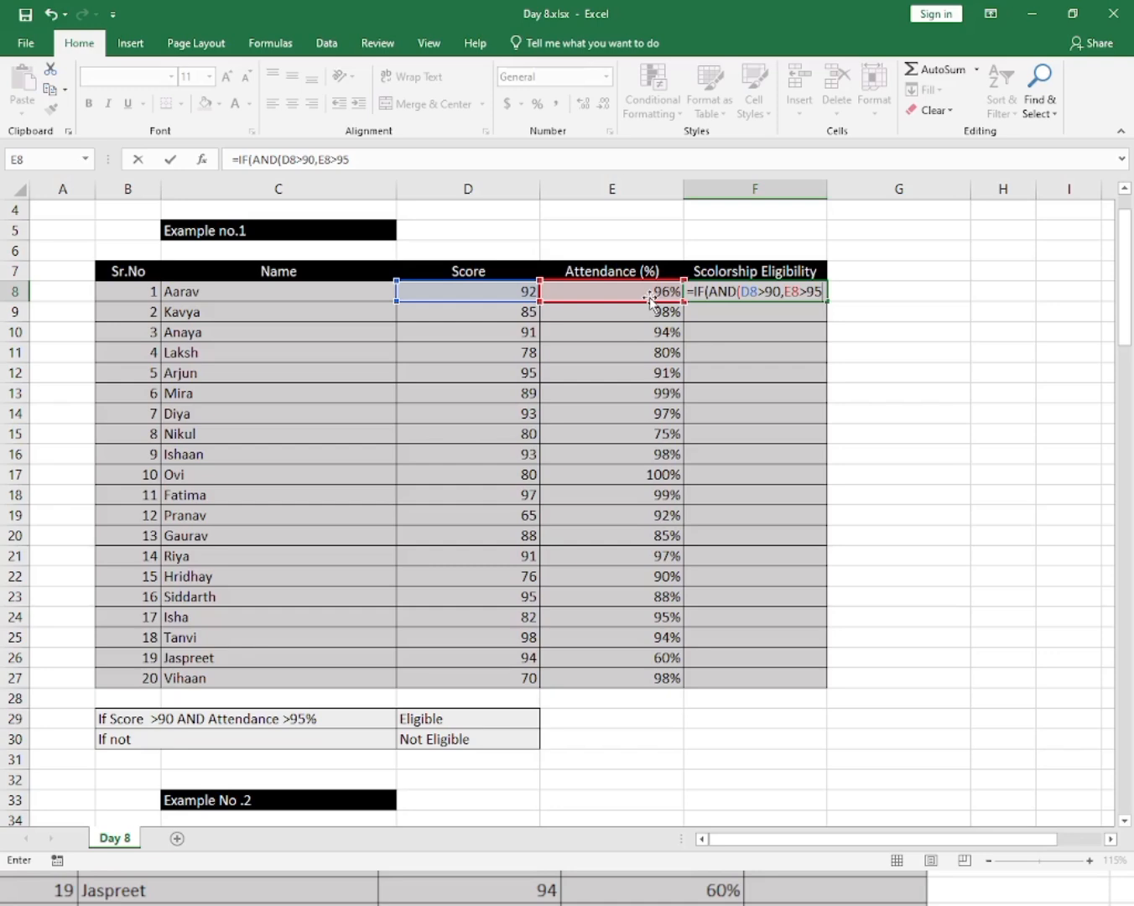
text(%)
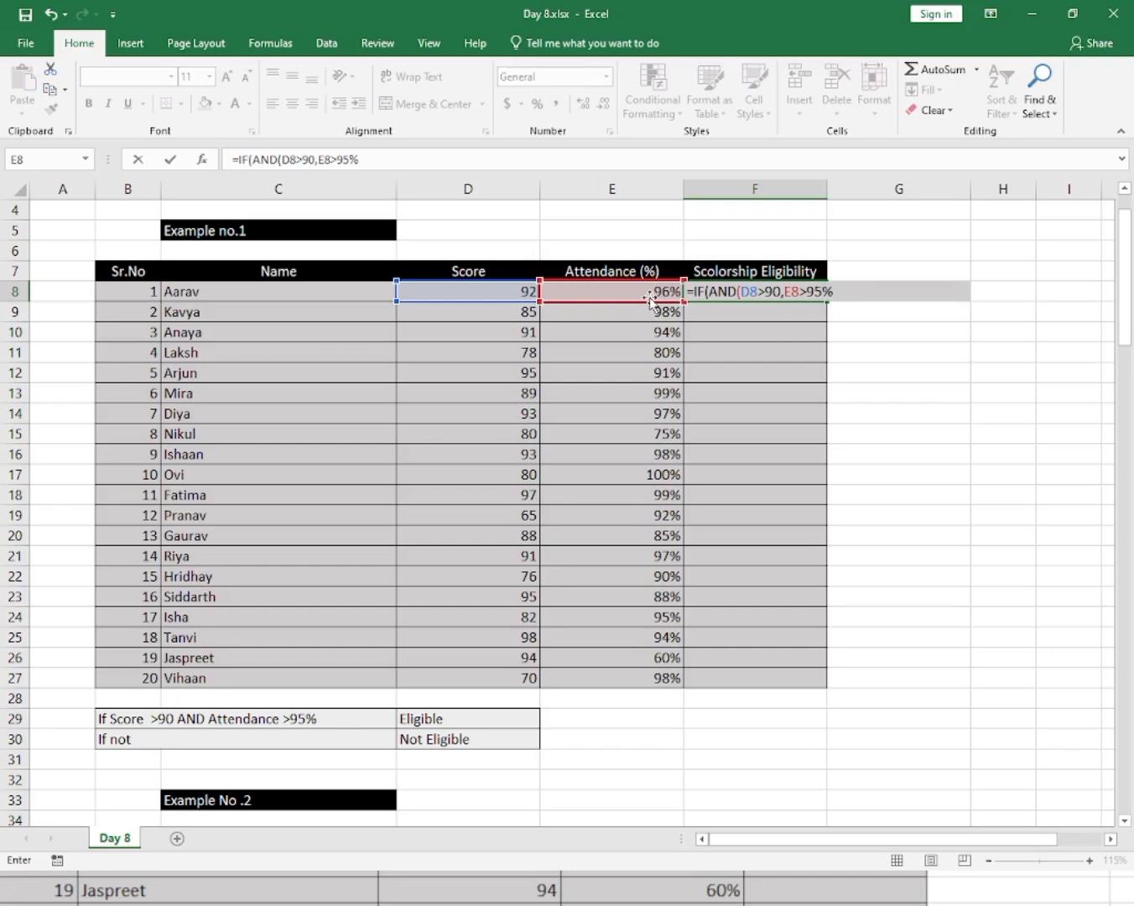
text(),)
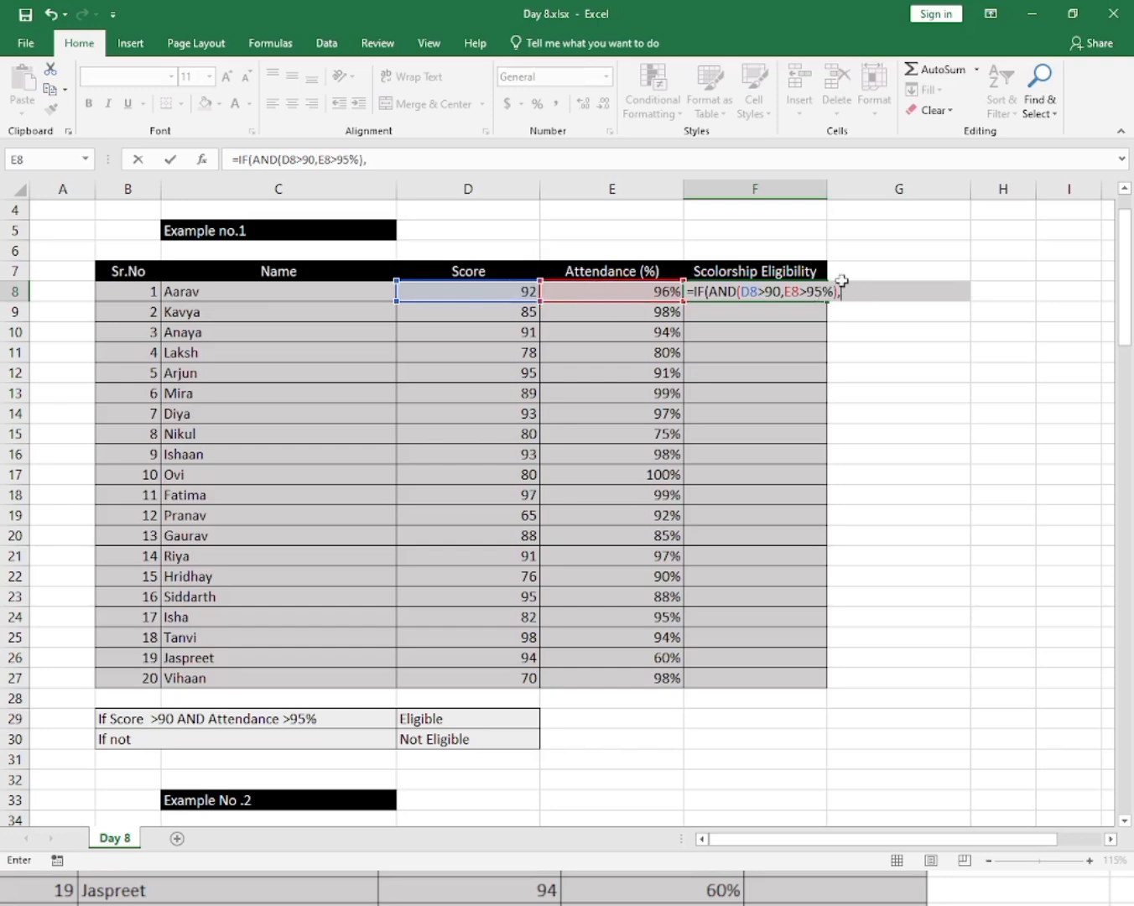
Finish the IF with absolute references to the Eligible cell $D$29 and Not Eligible cell $D$30, and enter it.
click(448, 717)
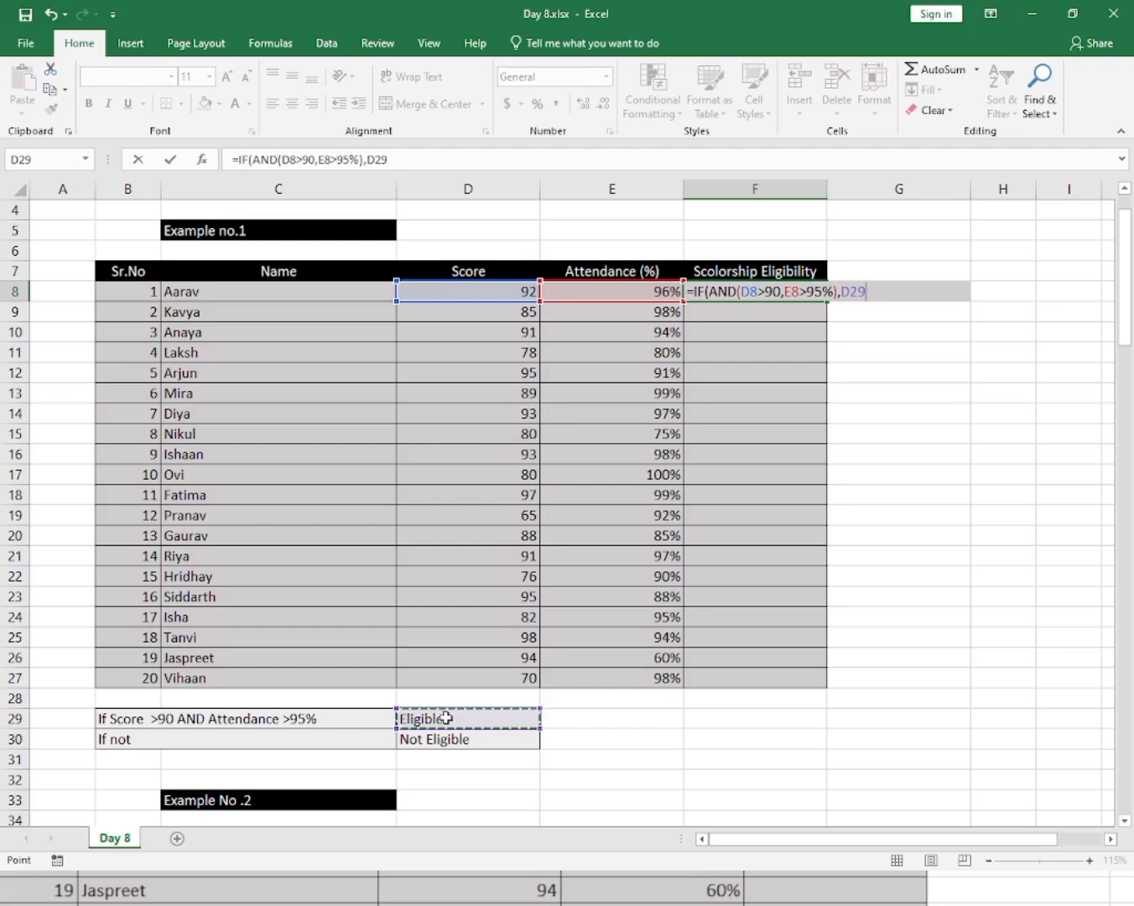
key(F4)
text(,)
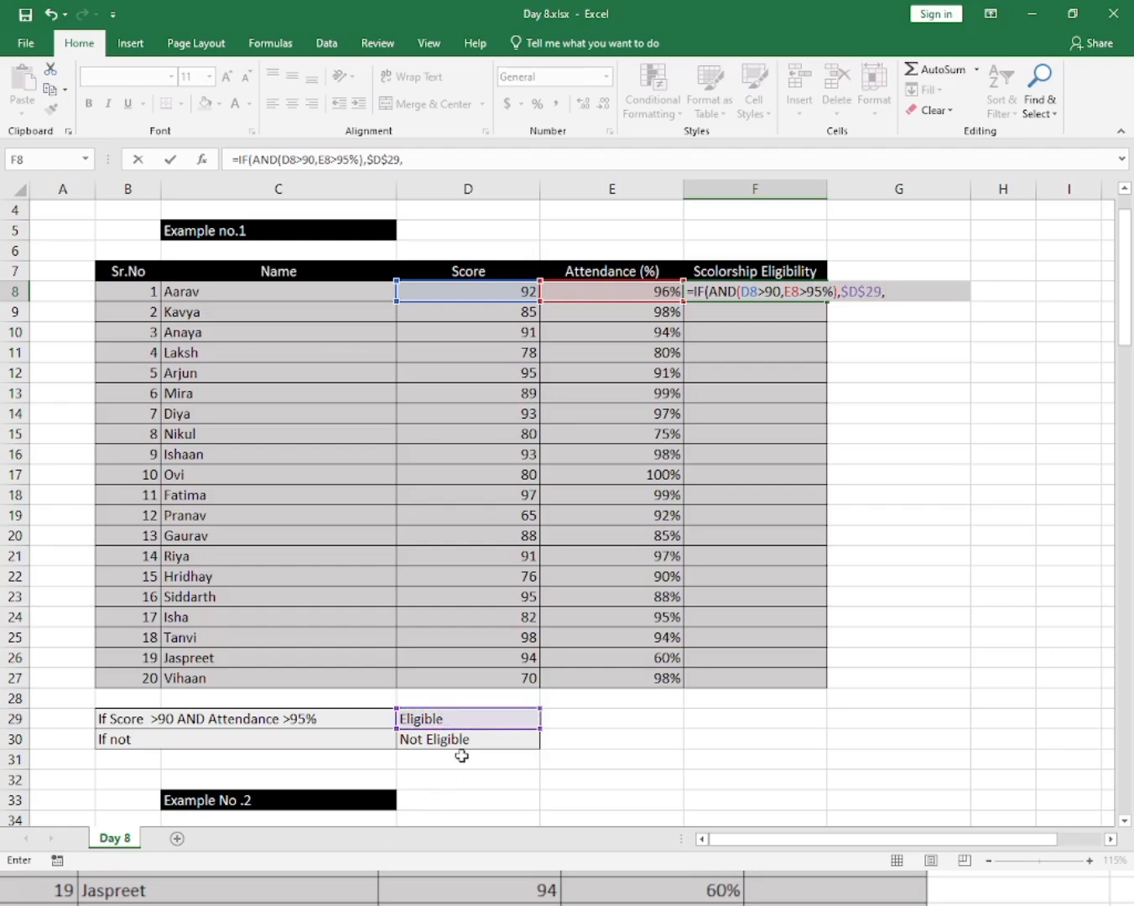
click(465, 747)
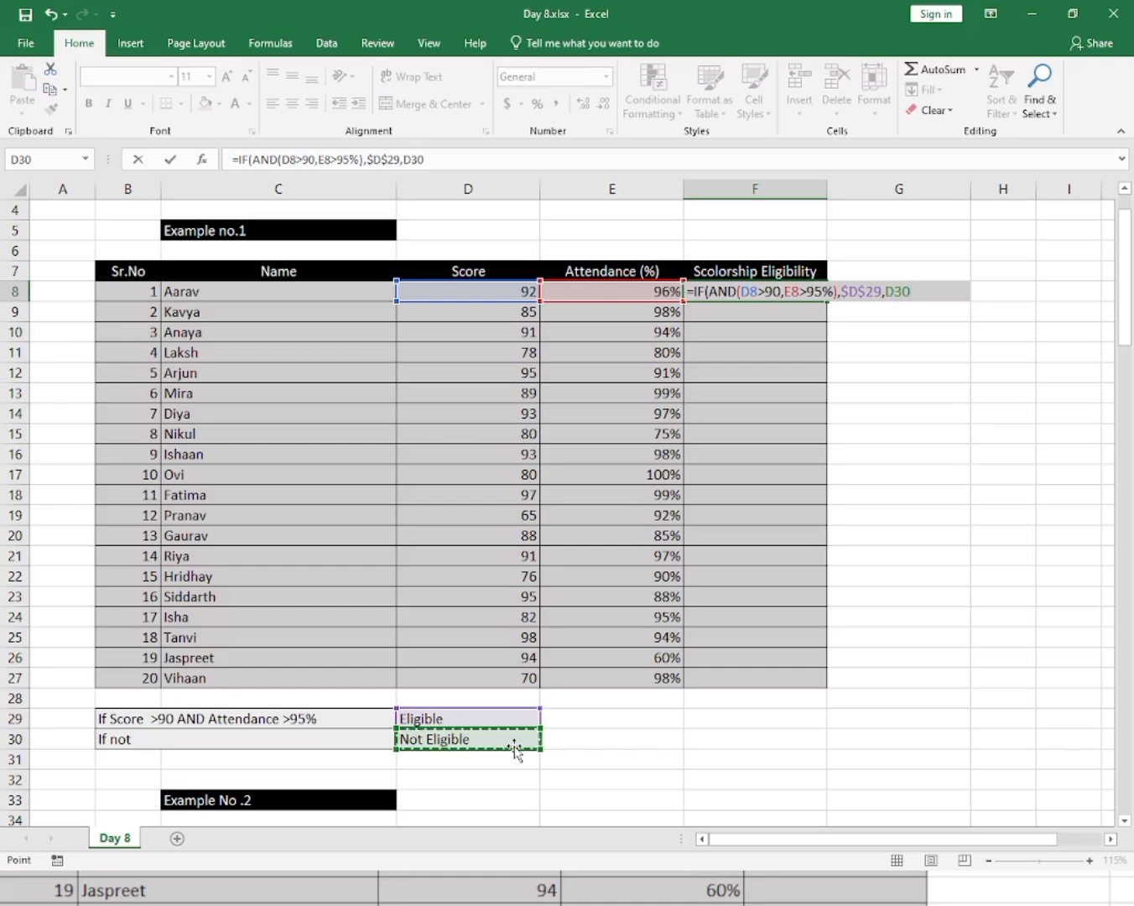
key(F4)
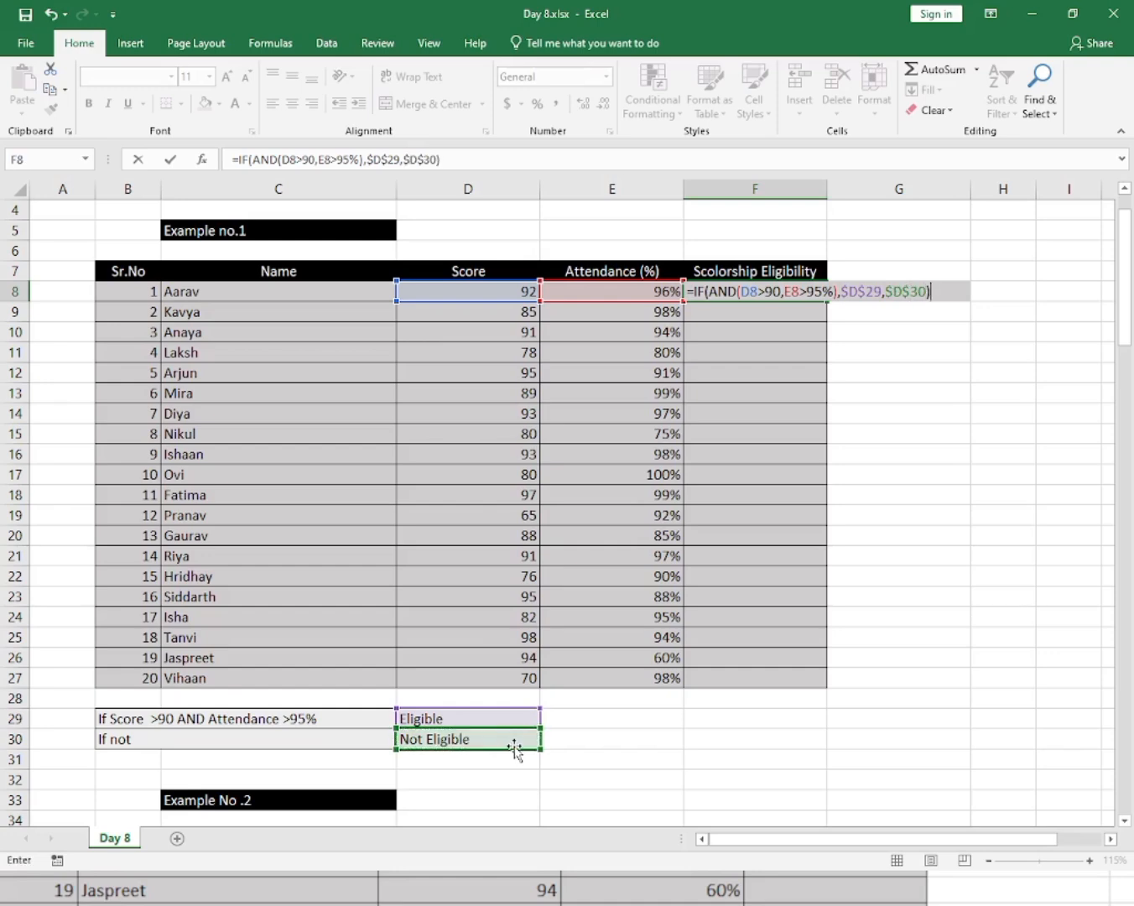
key(Return)
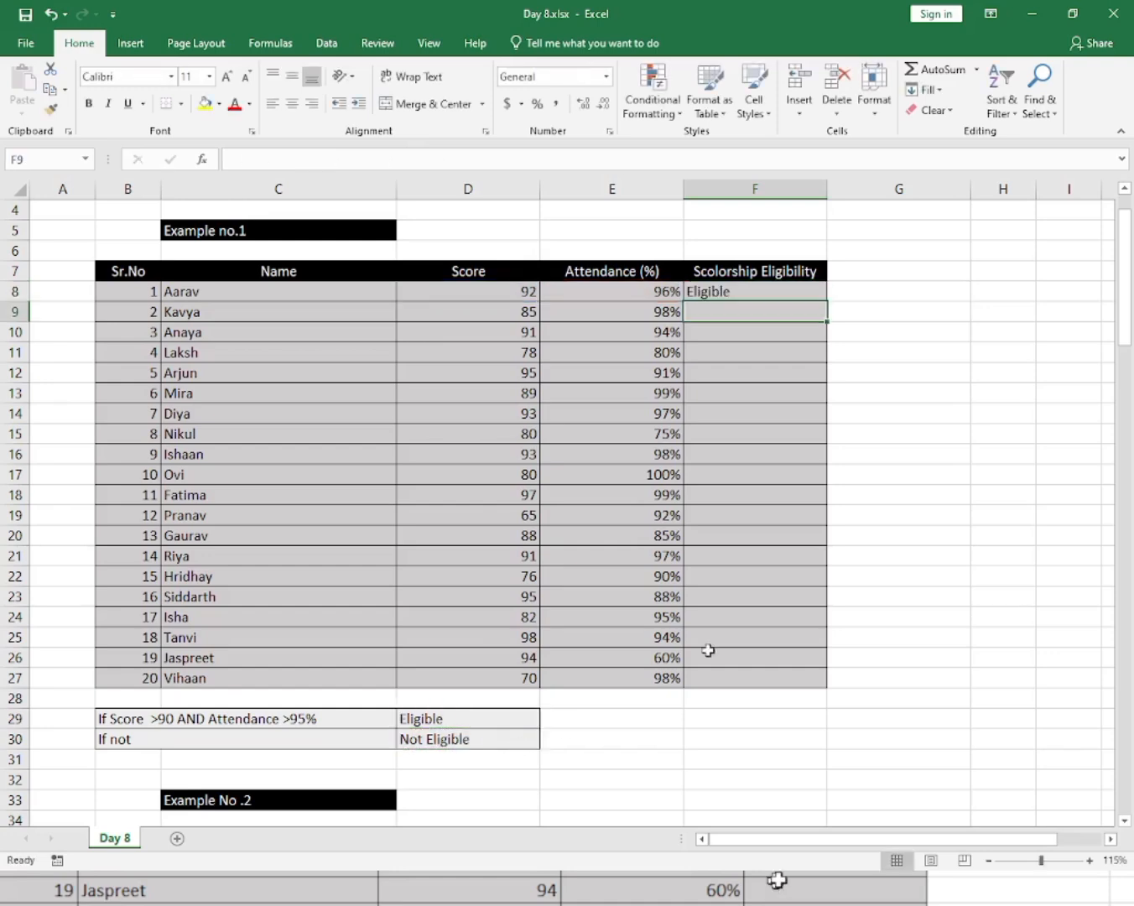
Fill the eligibility formula down from F8 through F27 for all students.
click(754, 293)
click(481, 288)
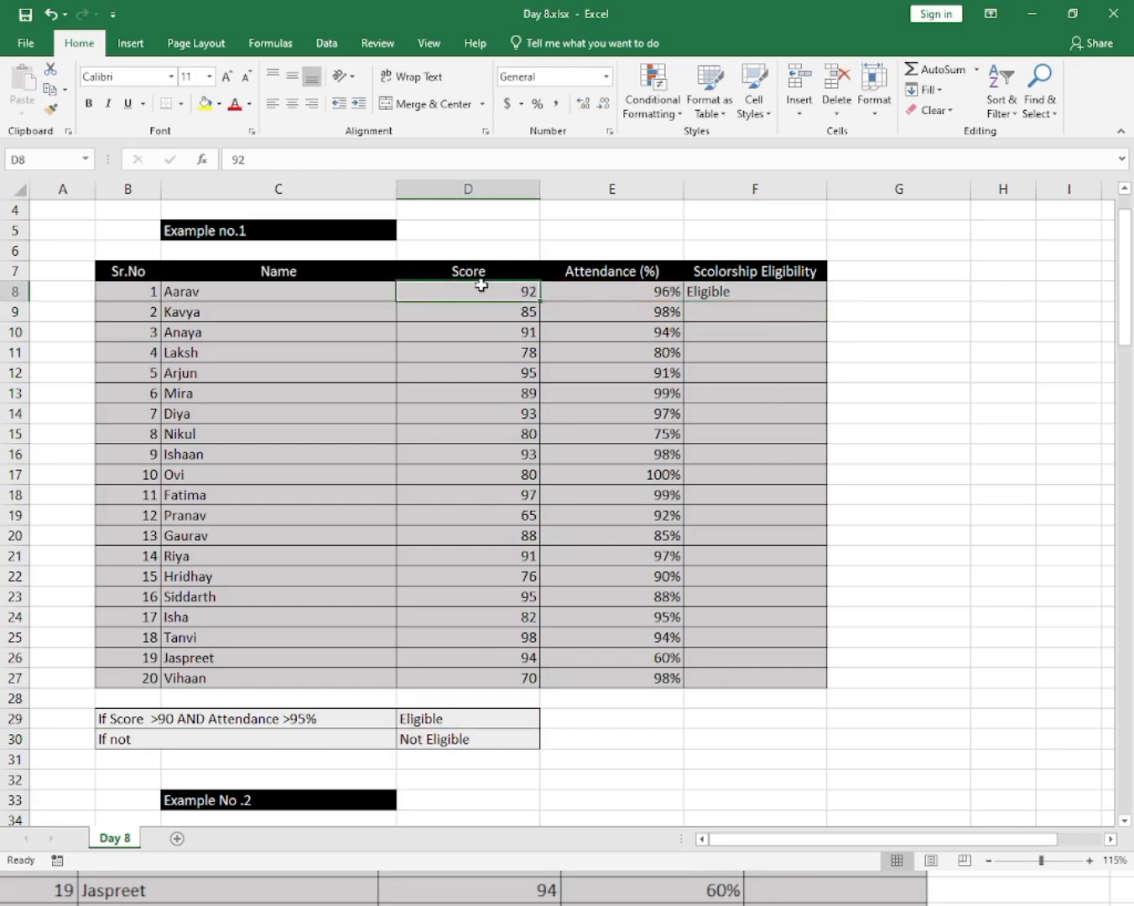
click(601, 296)
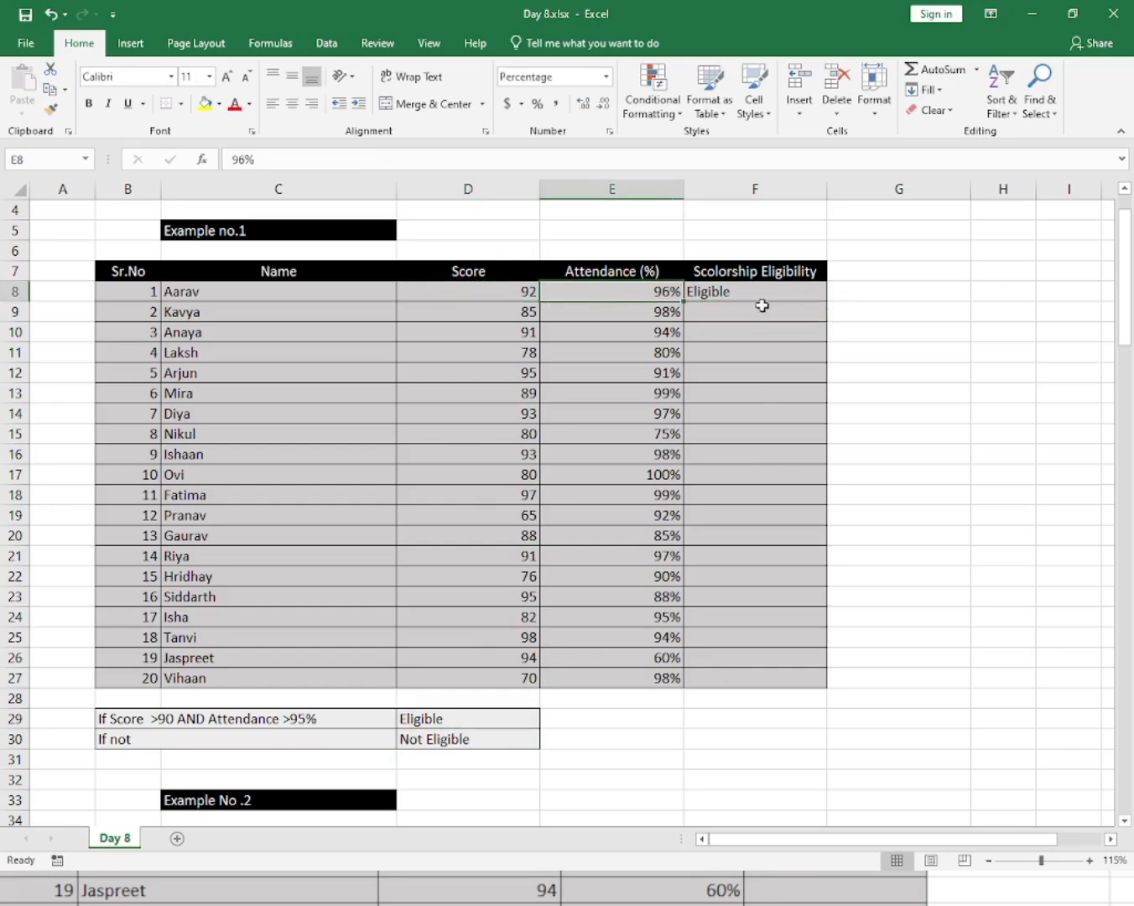
click(768, 293)
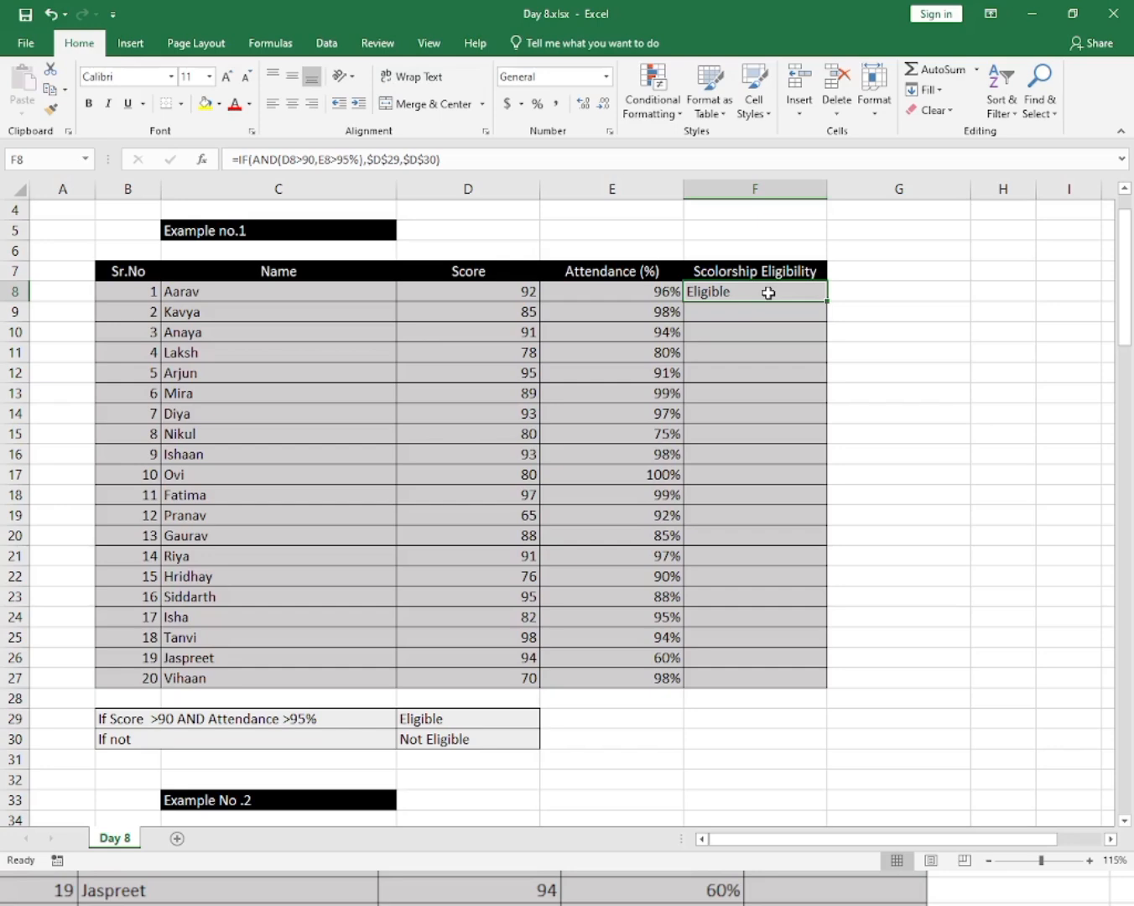
drag(768, 292, 746, 677)
key(ctrl+d)
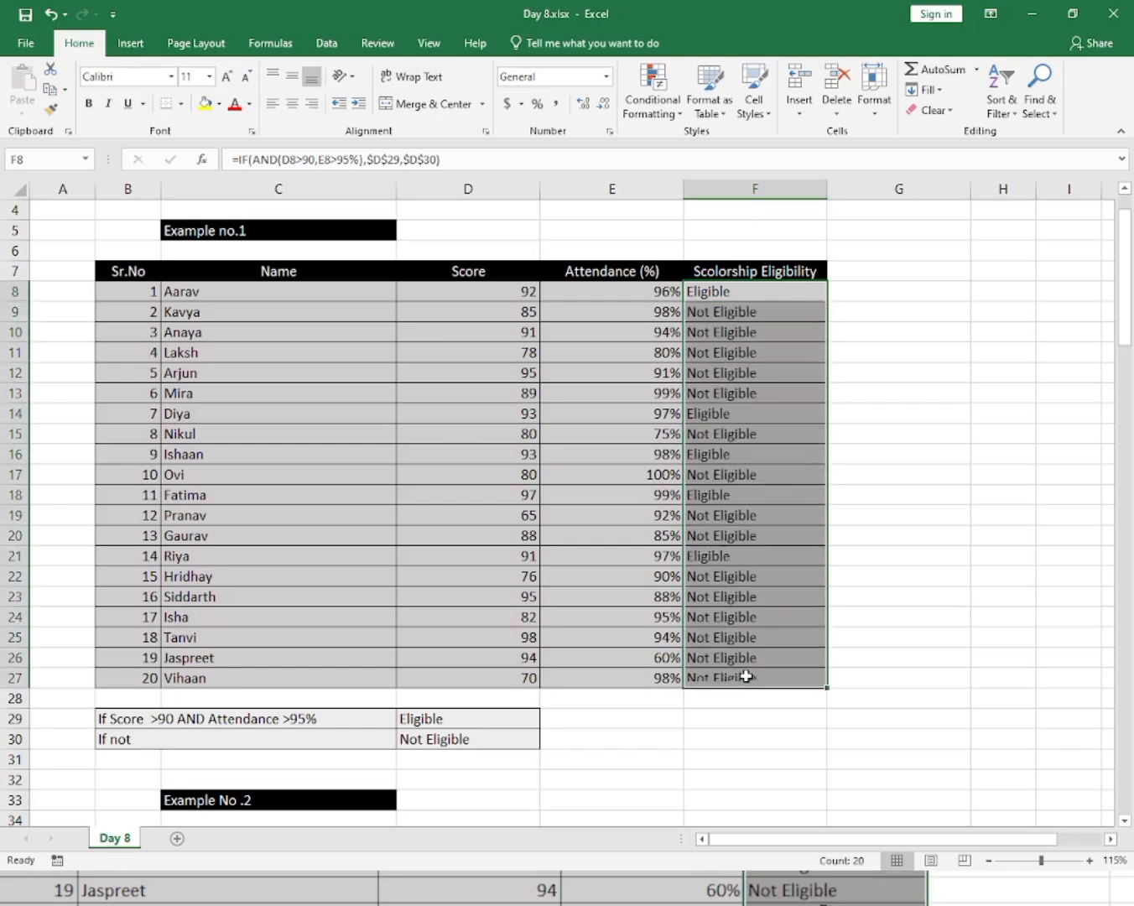
Check the filled eligibility results against each student's score and attendance values.
click(762, 511)
click(769, 308)
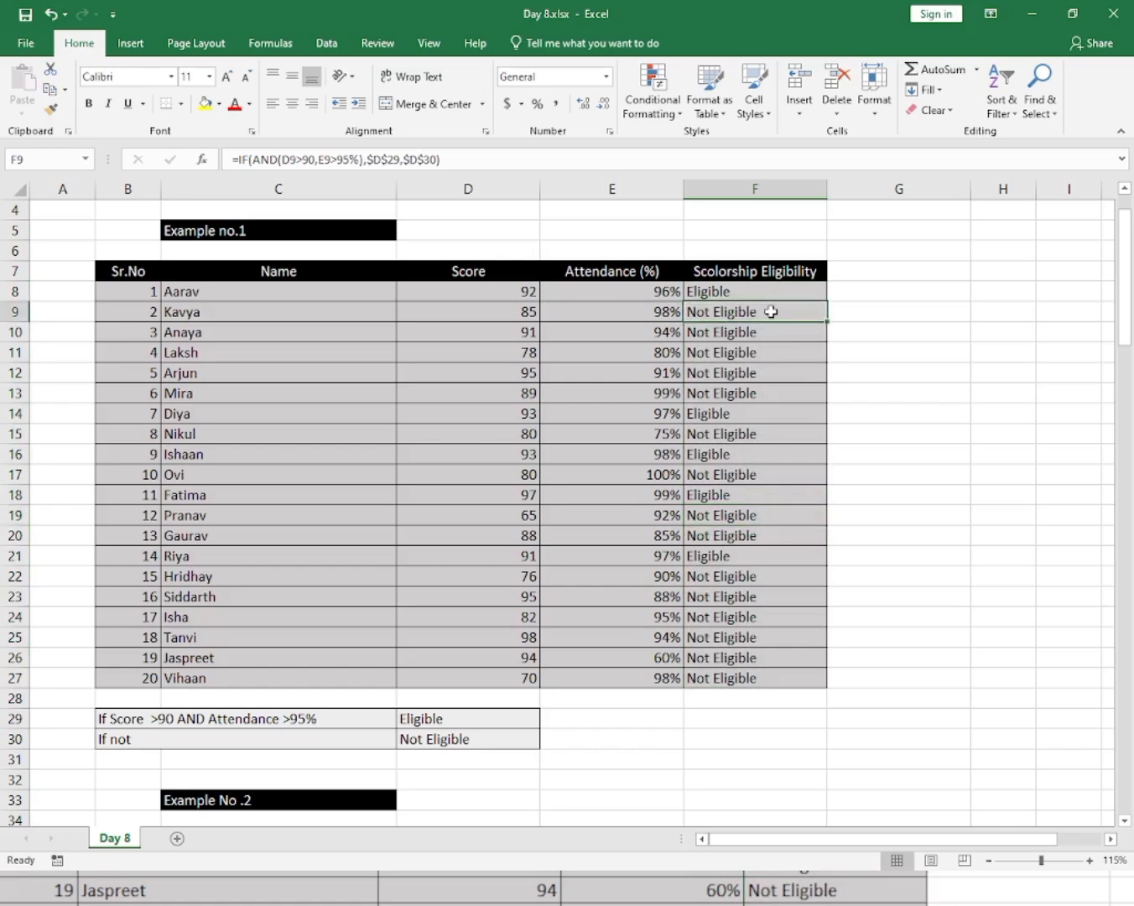
click(527, 314)
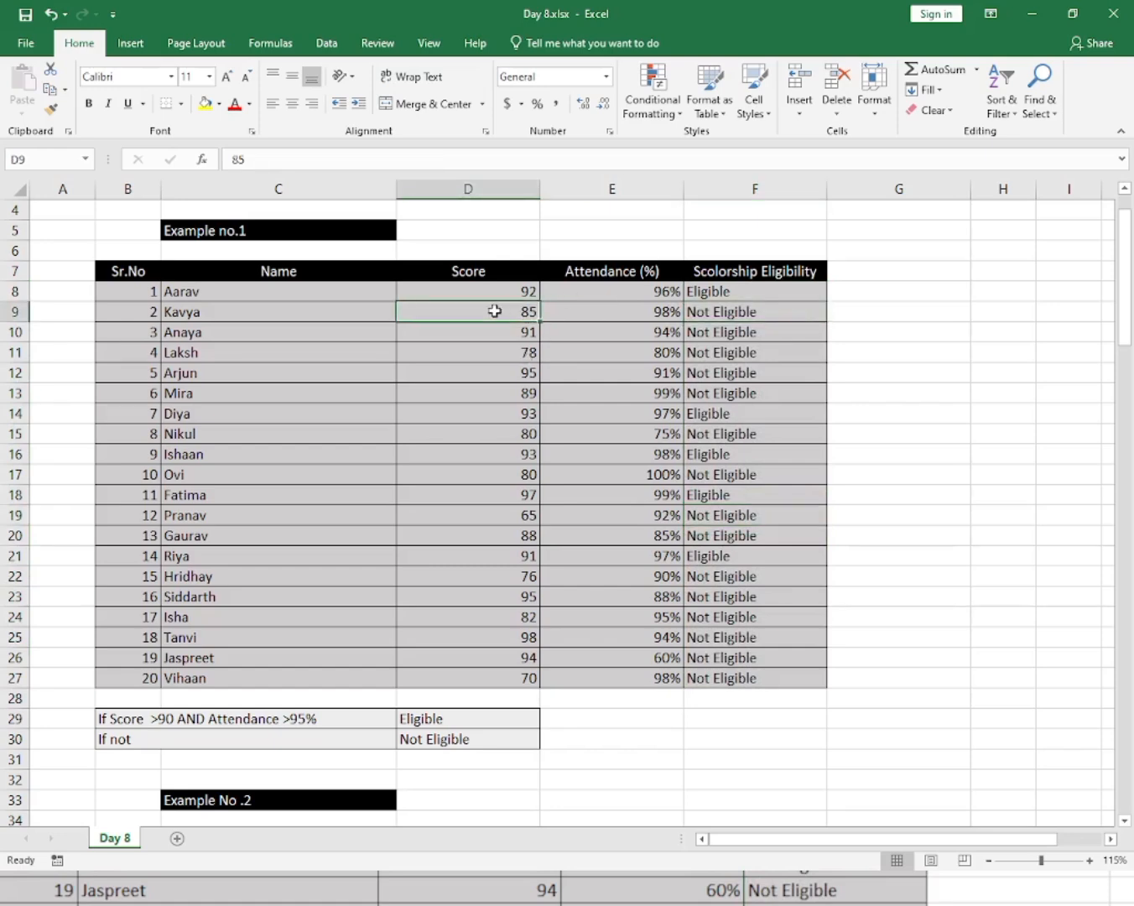
click(621, 309)
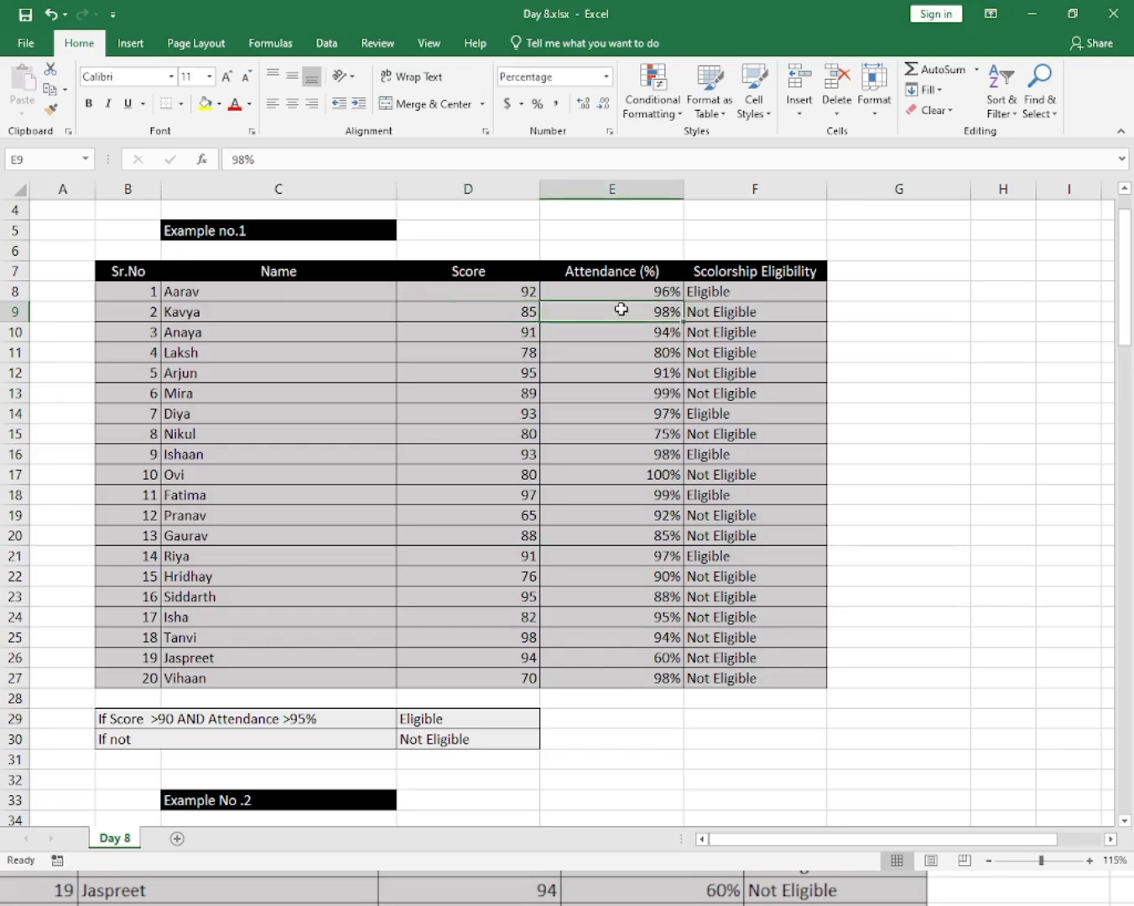
click(511, 307)
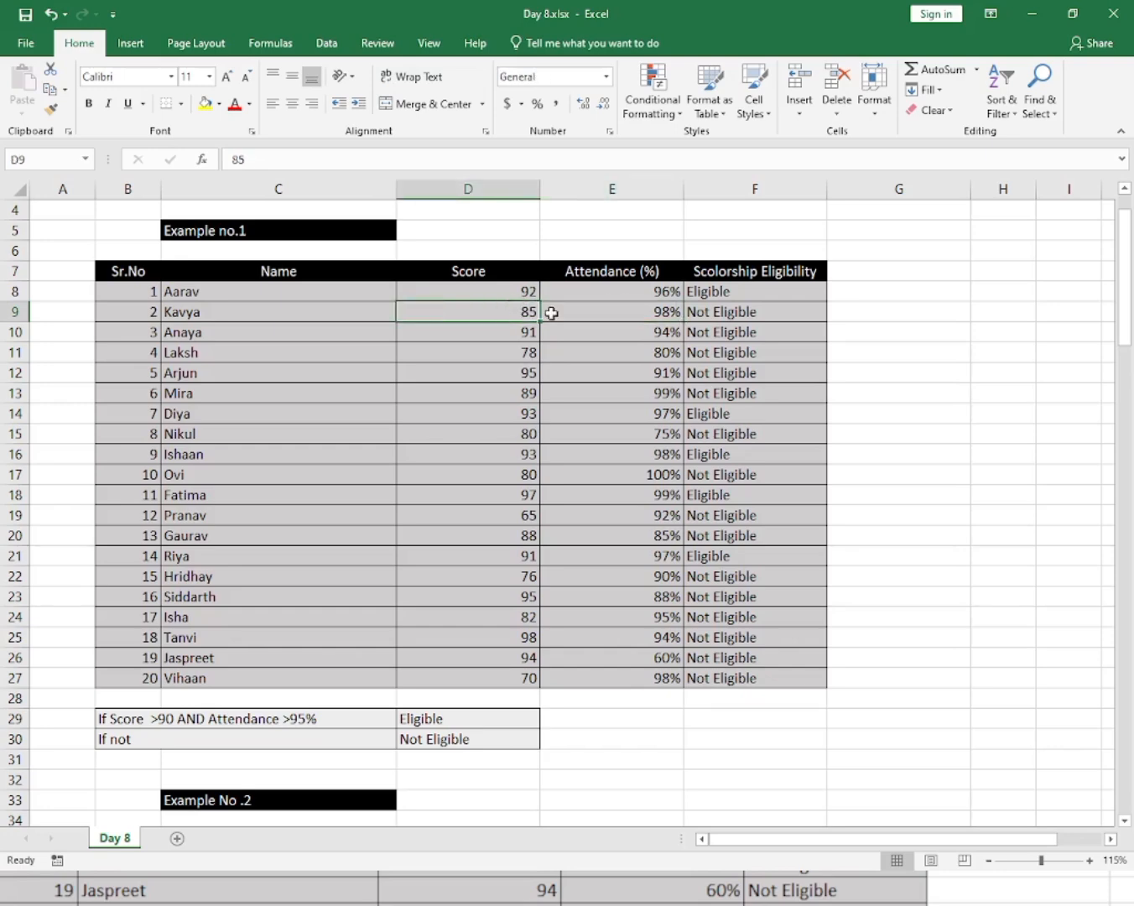
click(697, 314)
click(514, 312)
click(725, 332)
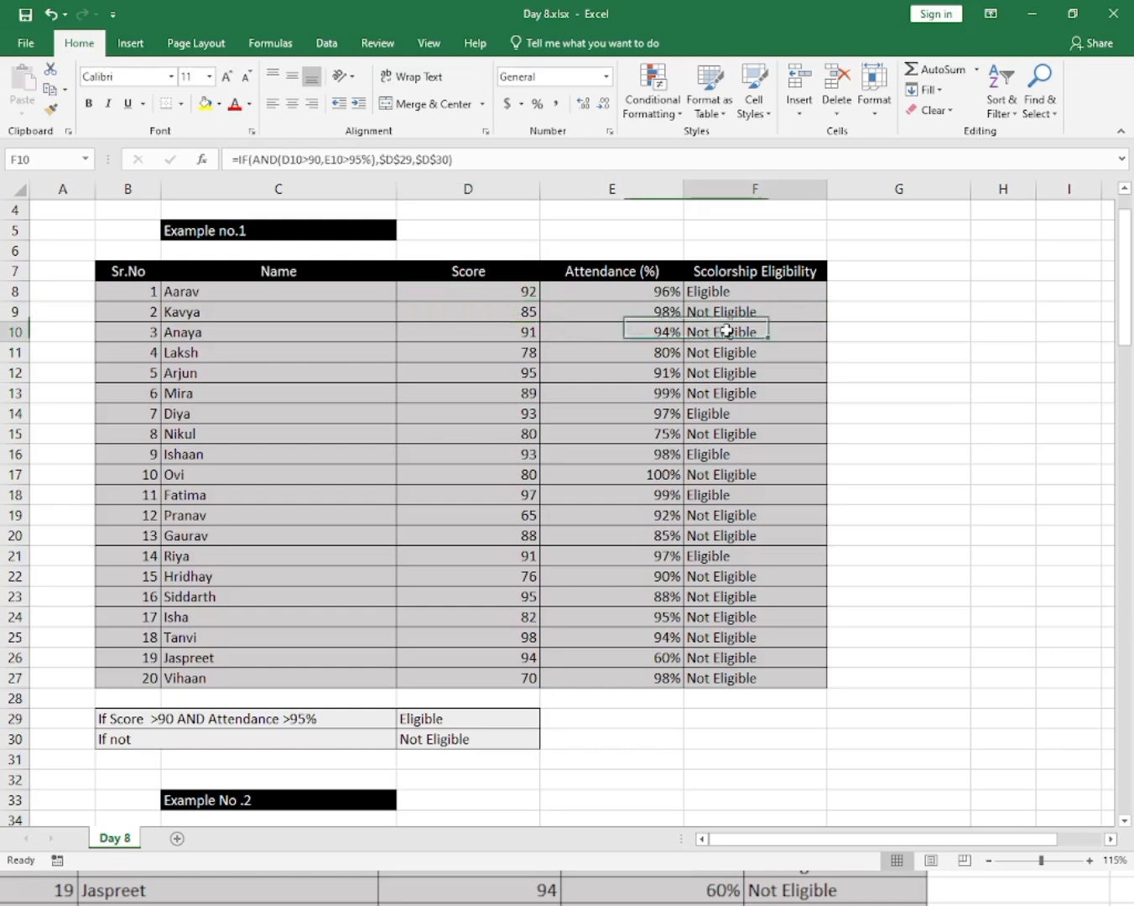
click(715, 355)
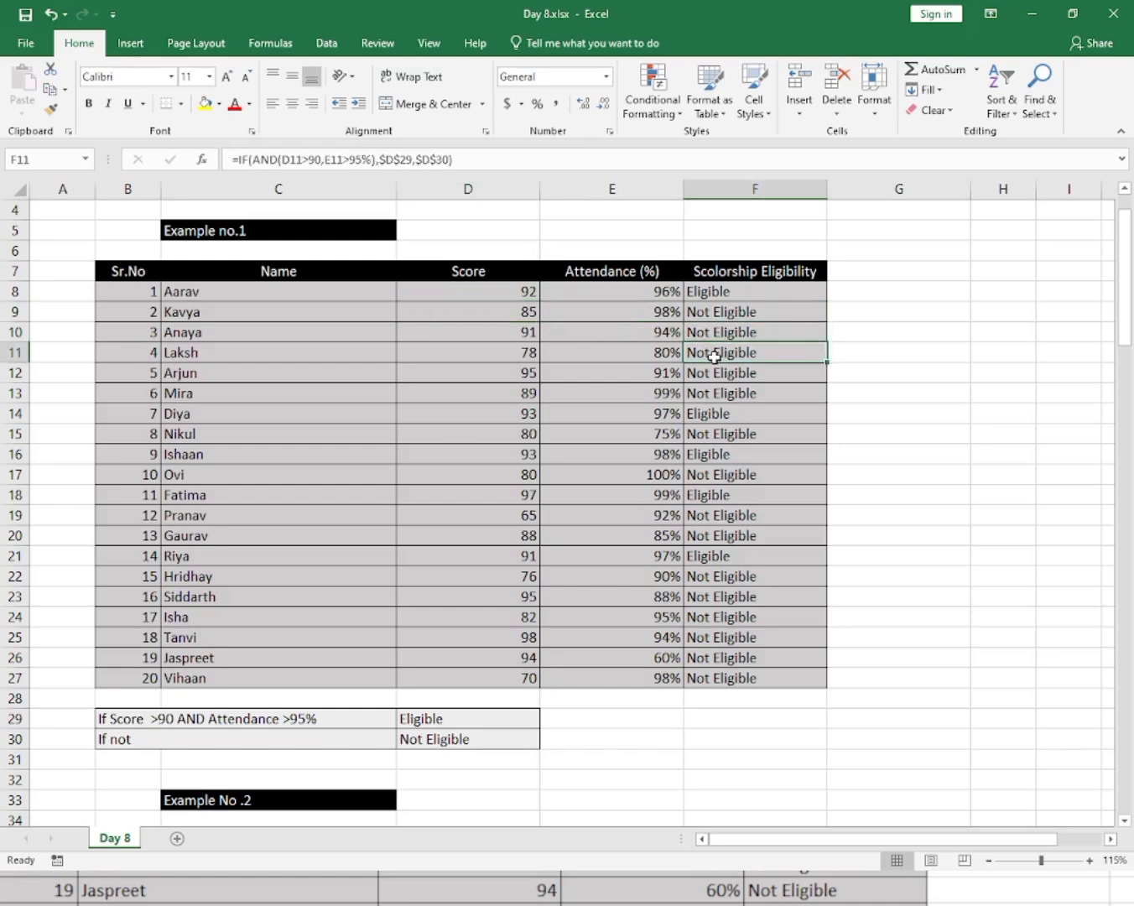
click(704, 531)
click(705, 555)
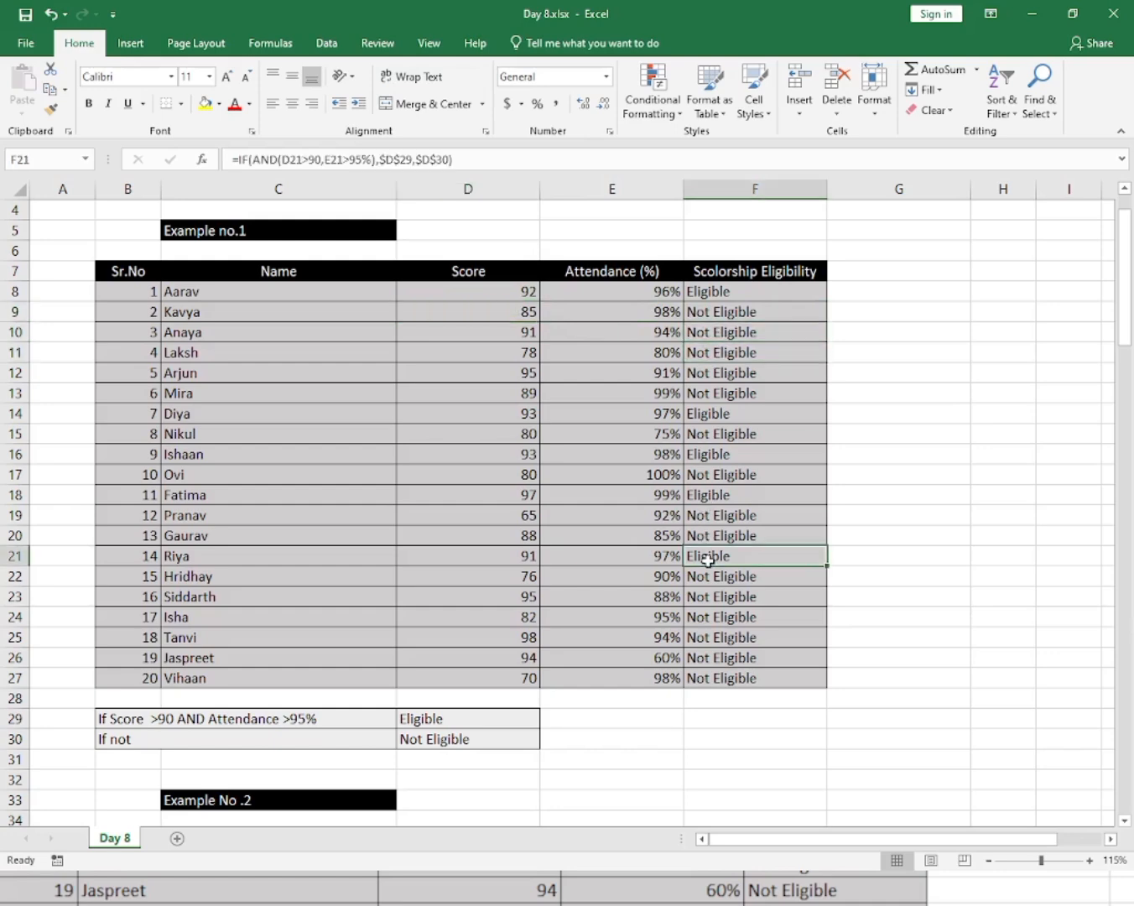
click(730, 452)
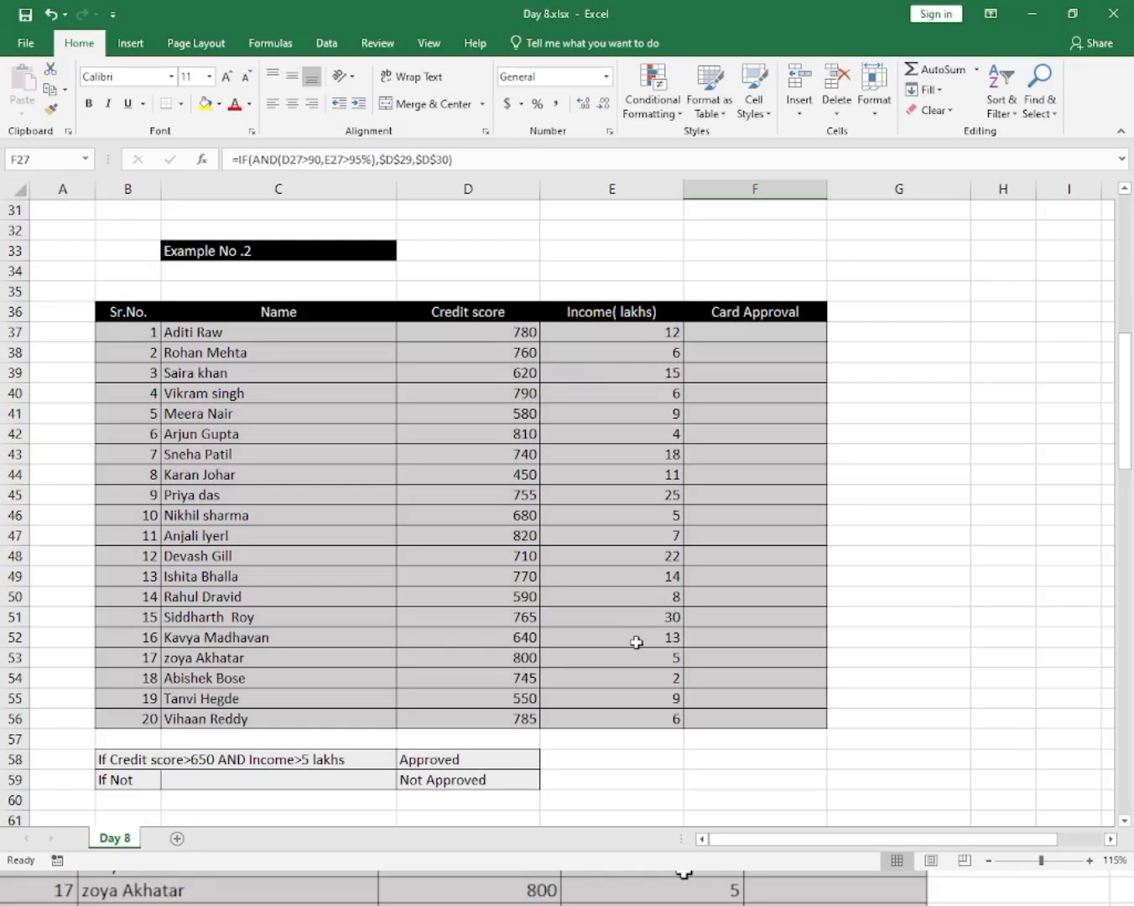
click(776, 554)
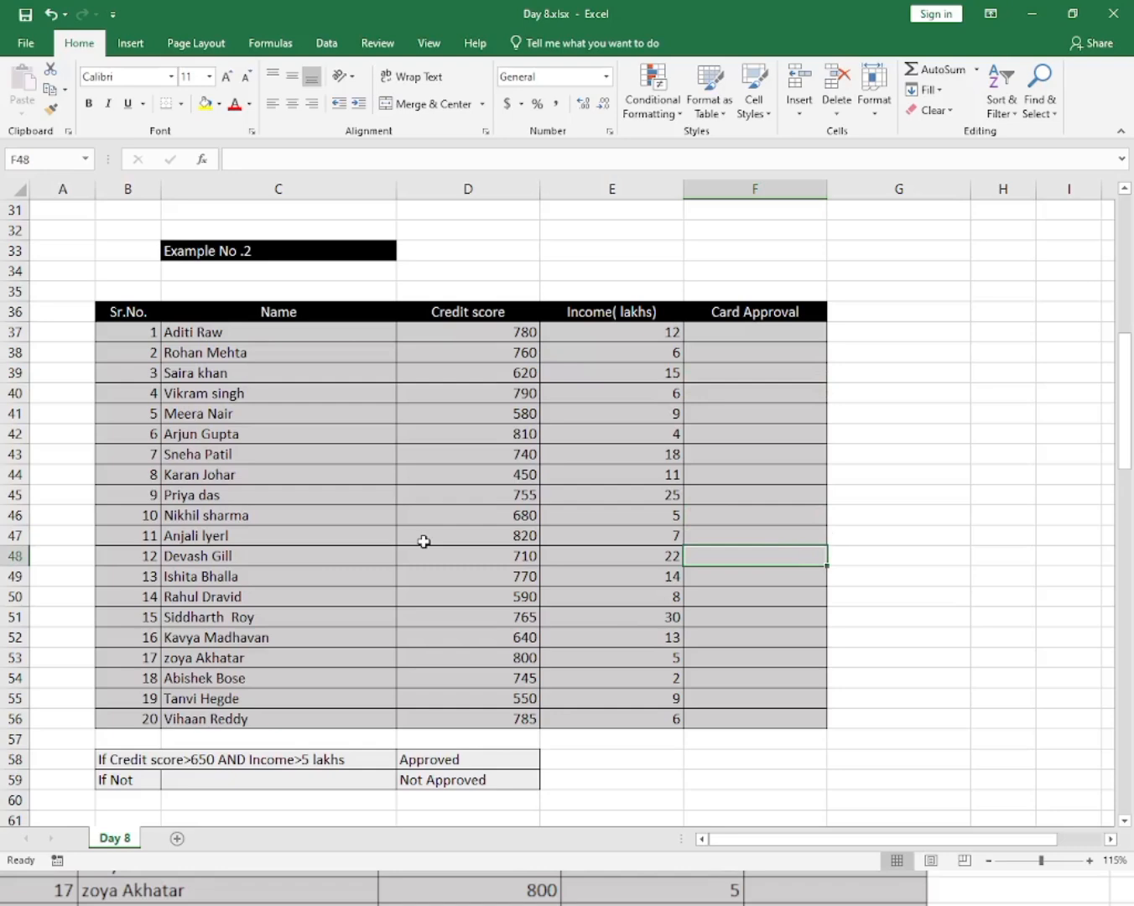
click(434, 508)
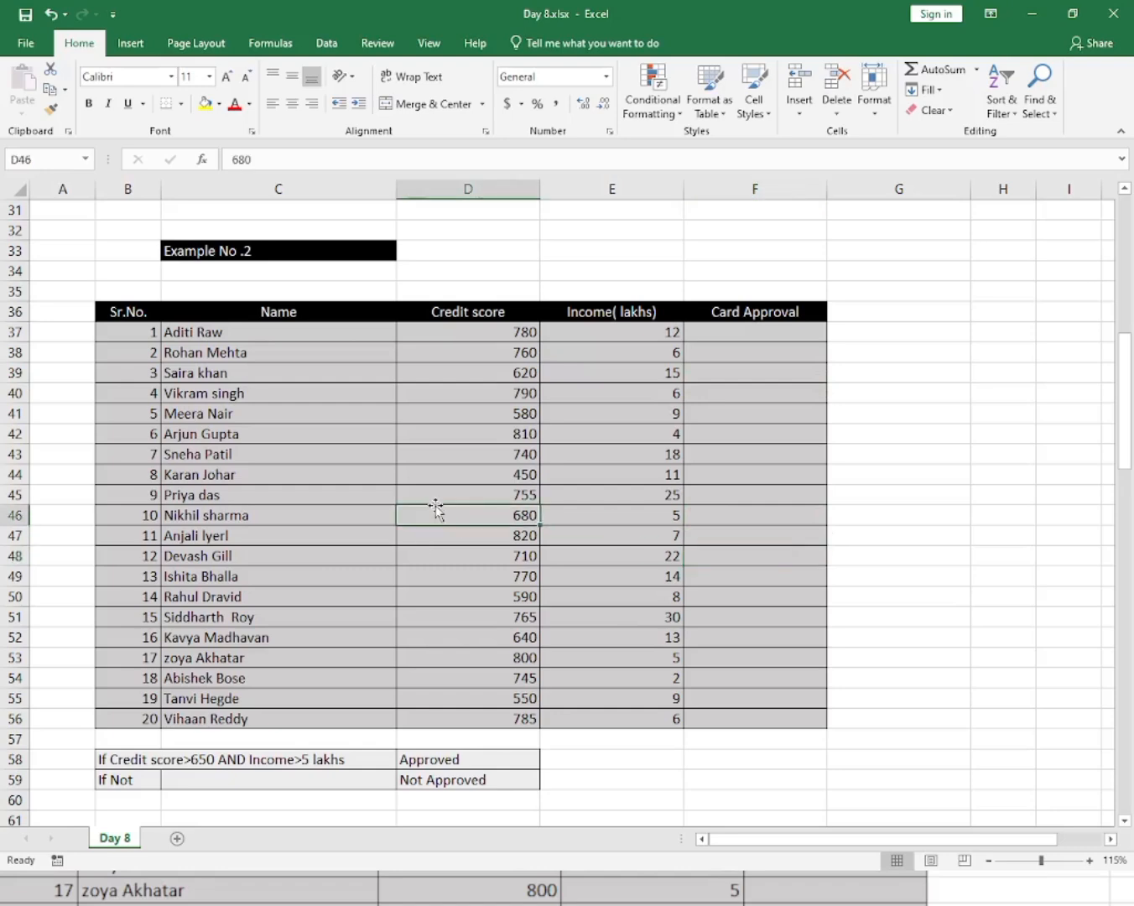
scroll(435, 506, down, 1)
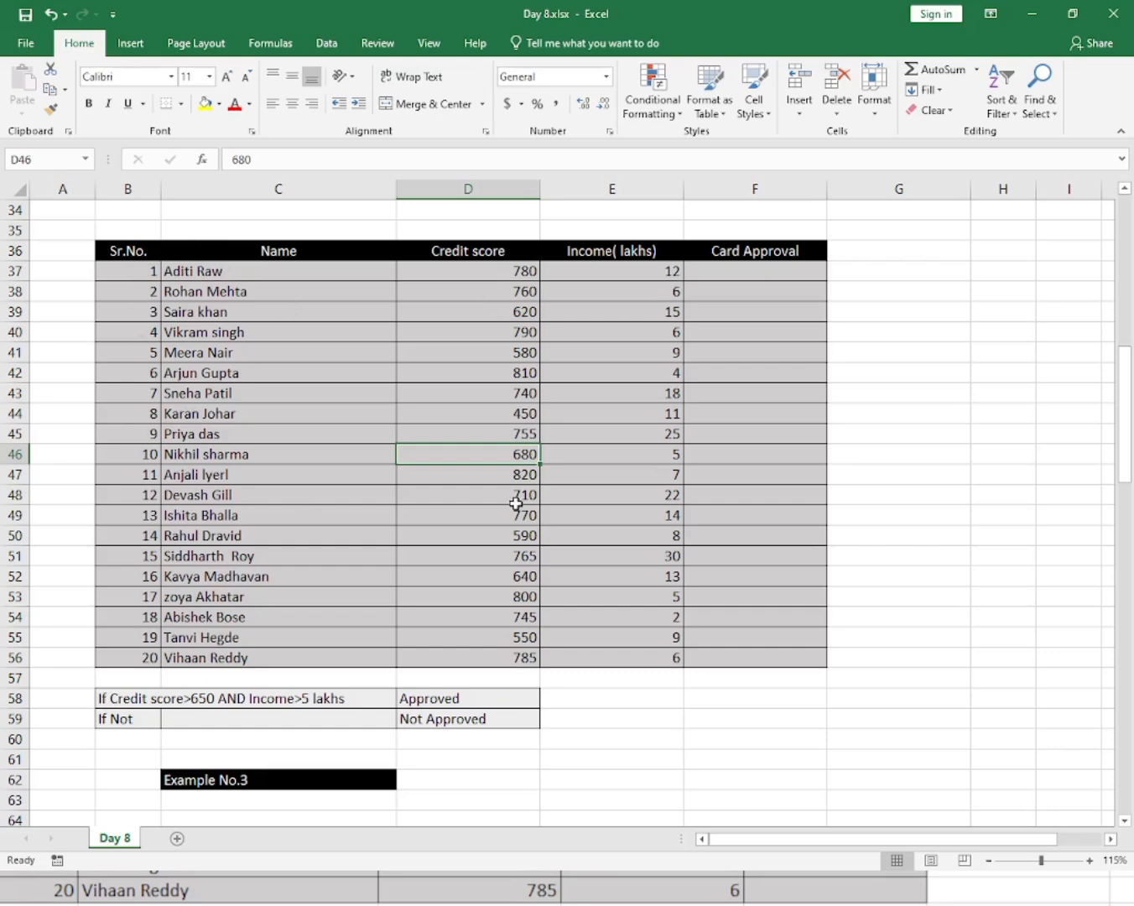
Review the Example No.2 credit score and income columns alongside the first example's eligibility formula in F8.
click(753, 274)
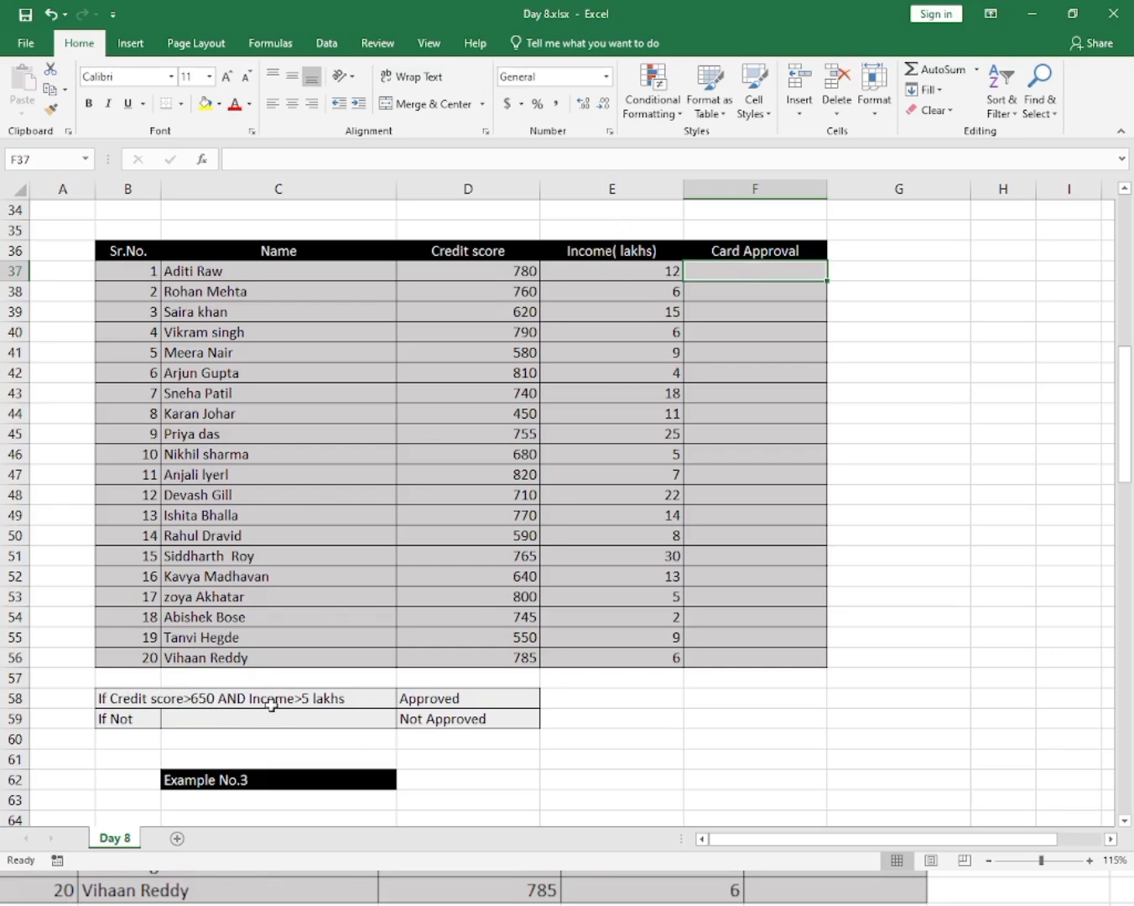
drag(482, 269, 479, 513)
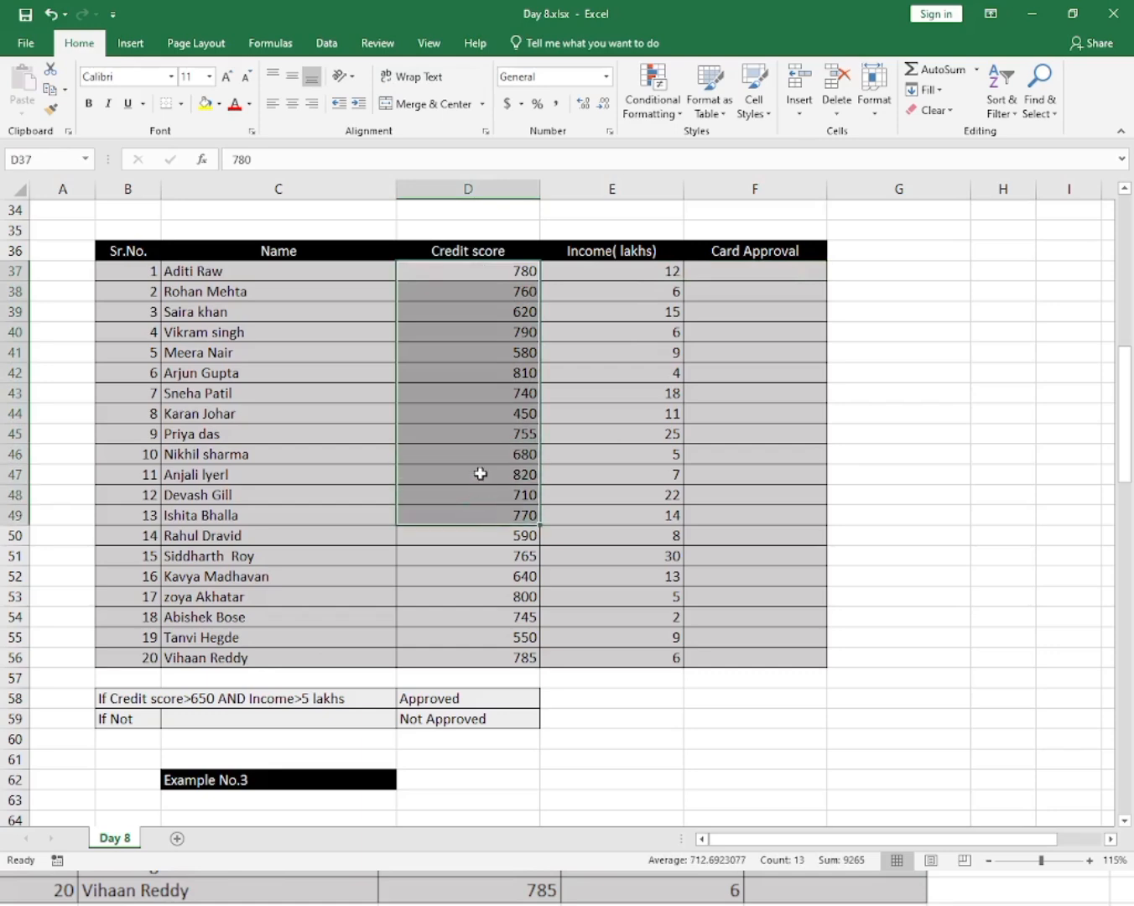
click(480, 474)
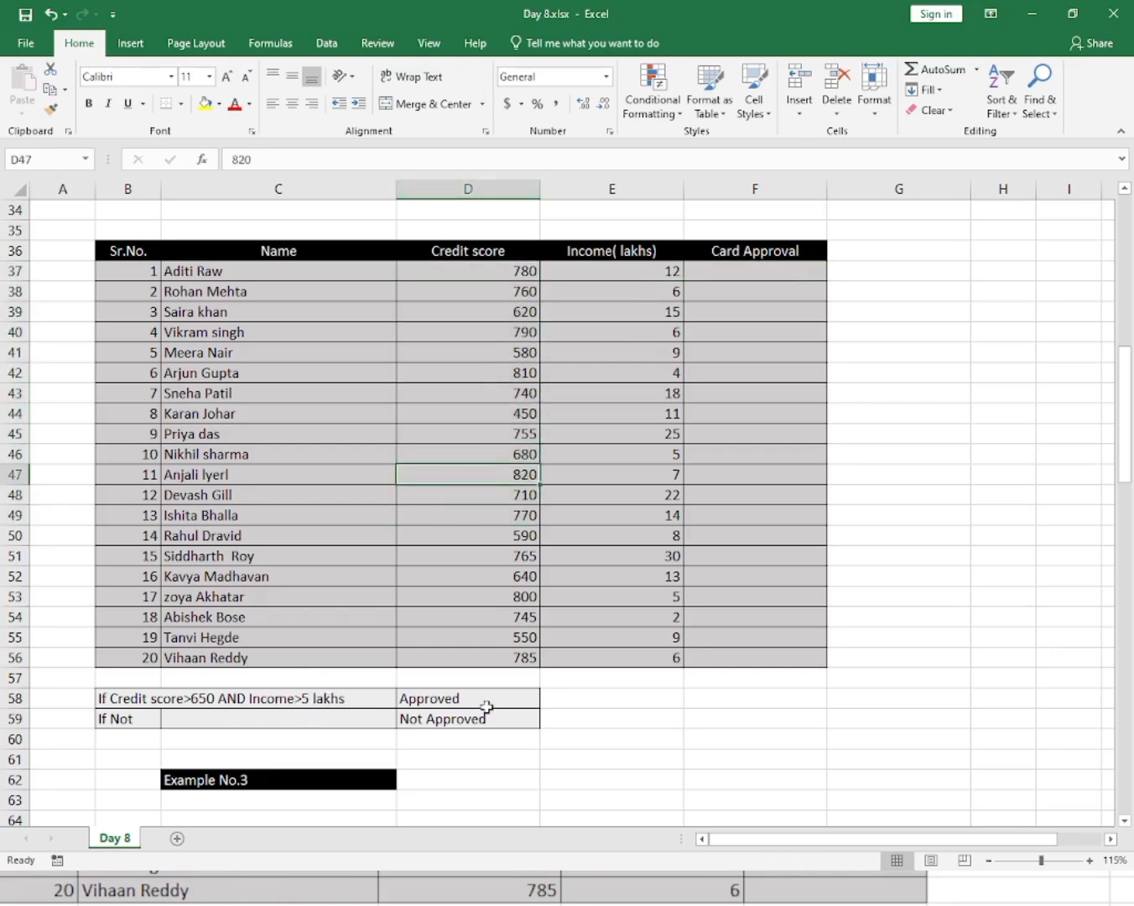
drag(625, 270, 634, 585)
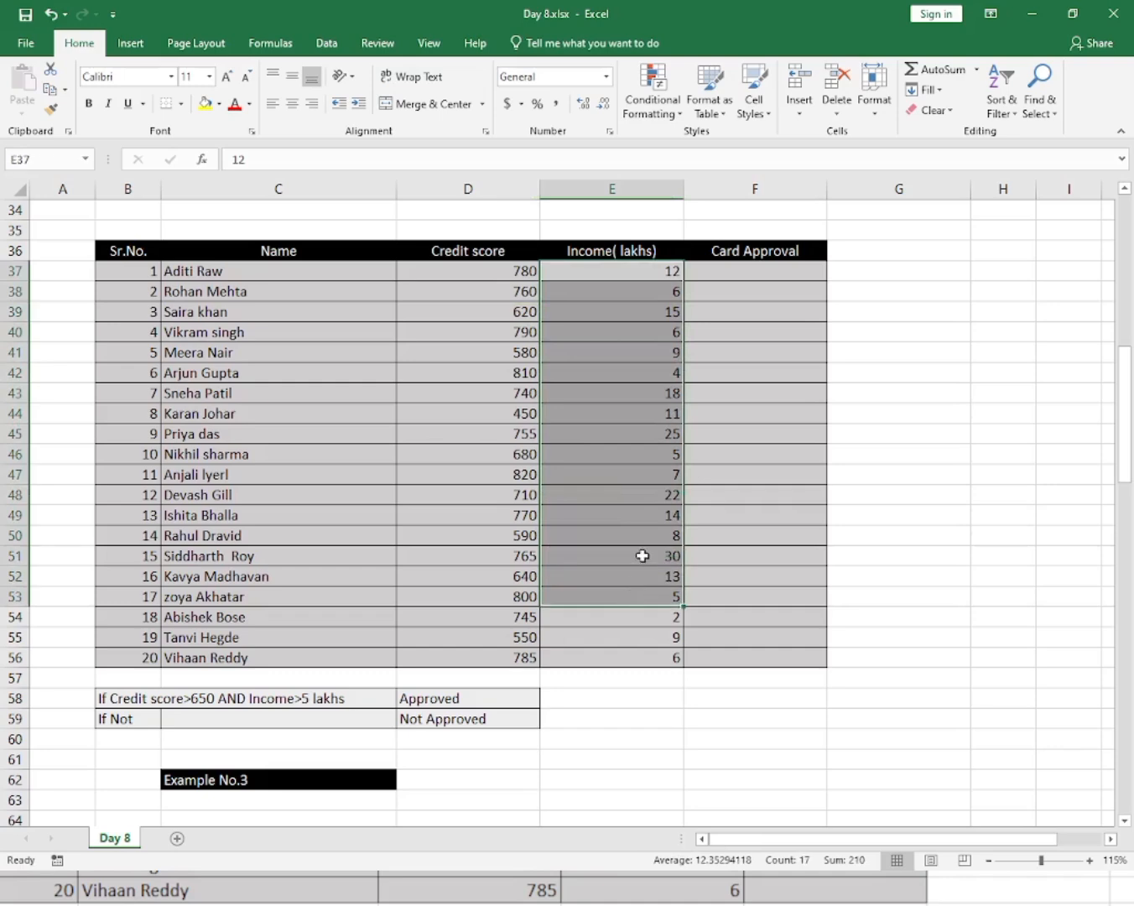
click(642, 556)
click(740, 274)
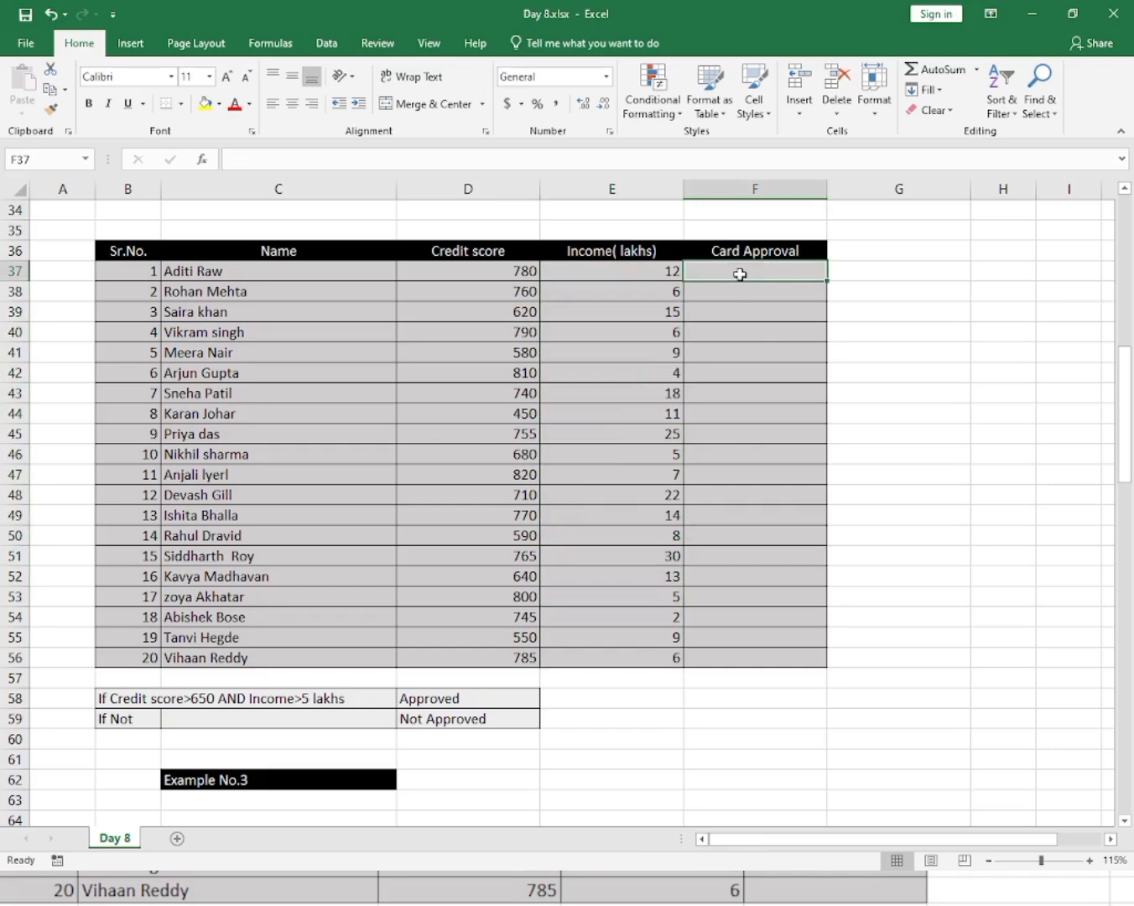
click(744, 338)
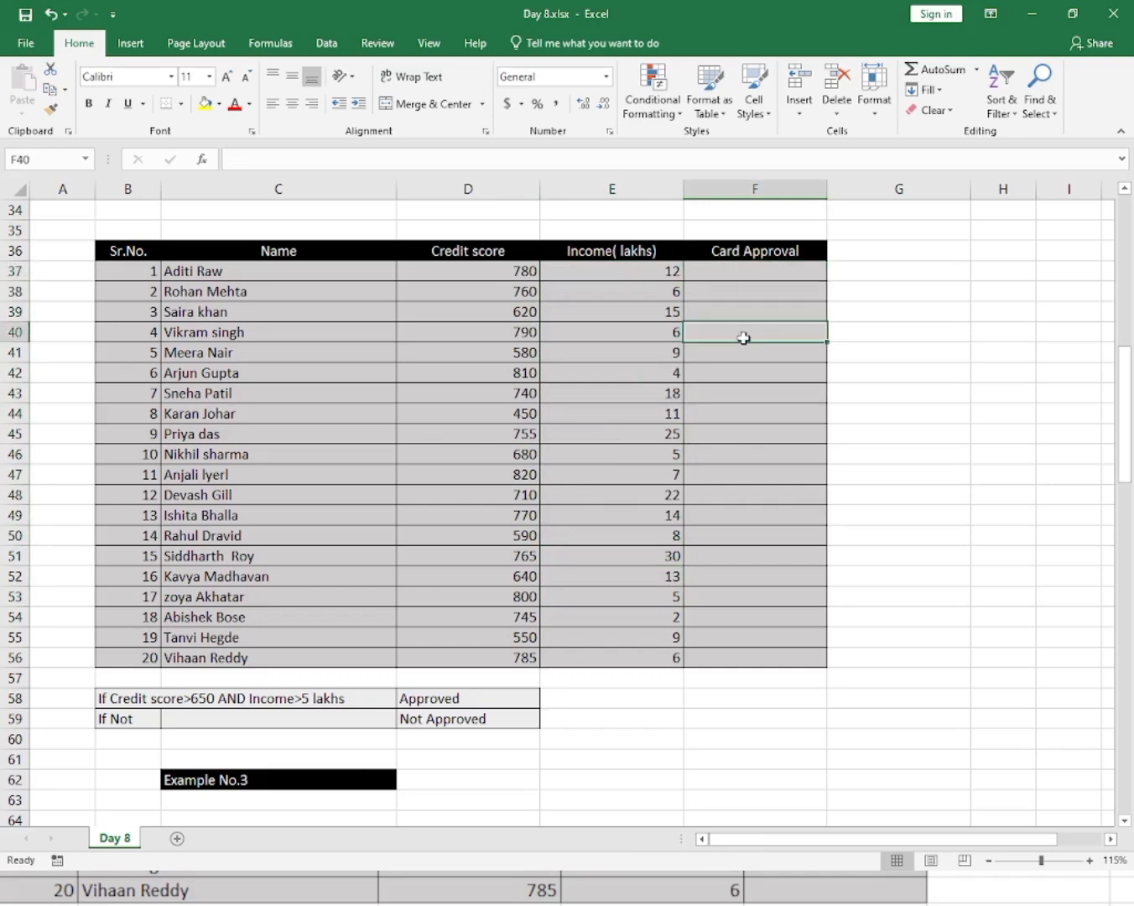
scroll(744, 339, up, 11)
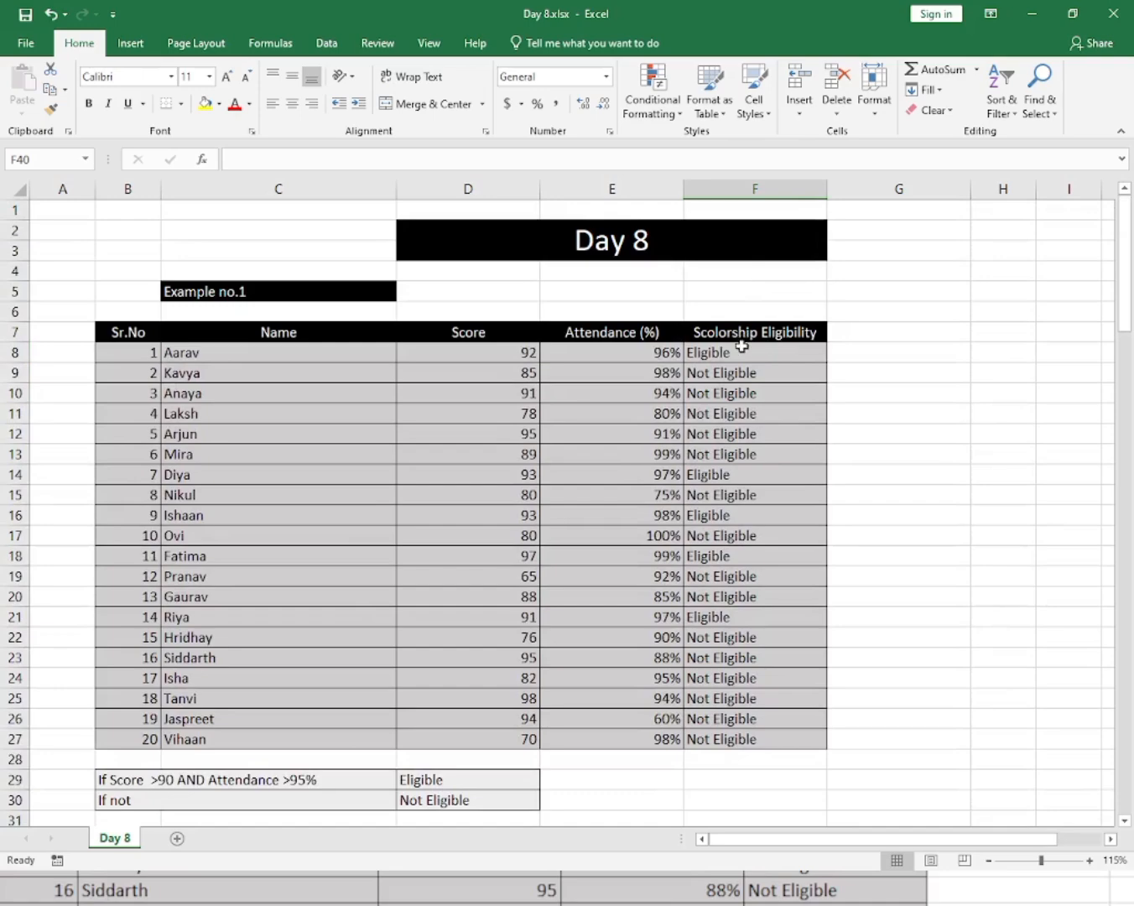
click(743, 354)
scroll(743, 362, down, 8)
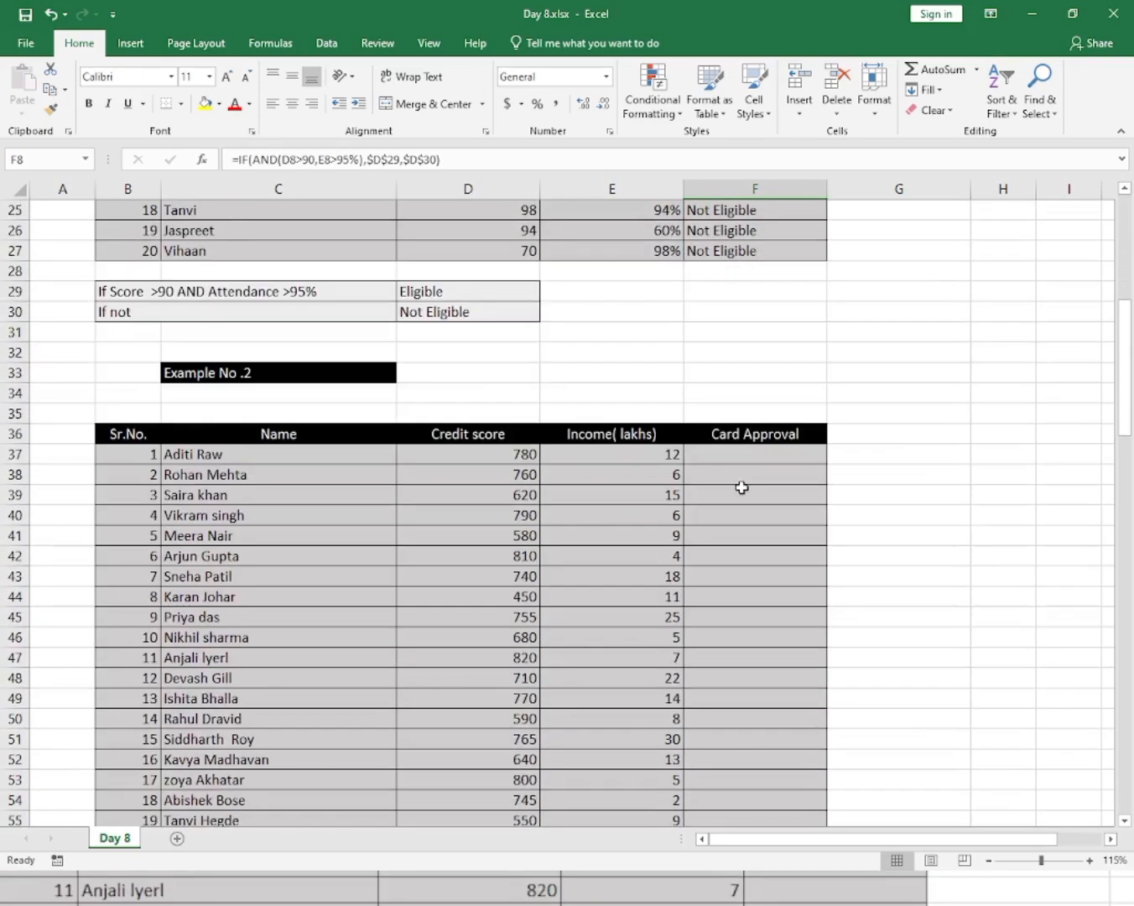
click(738, 453)
scroll(737, 452, down, 2)
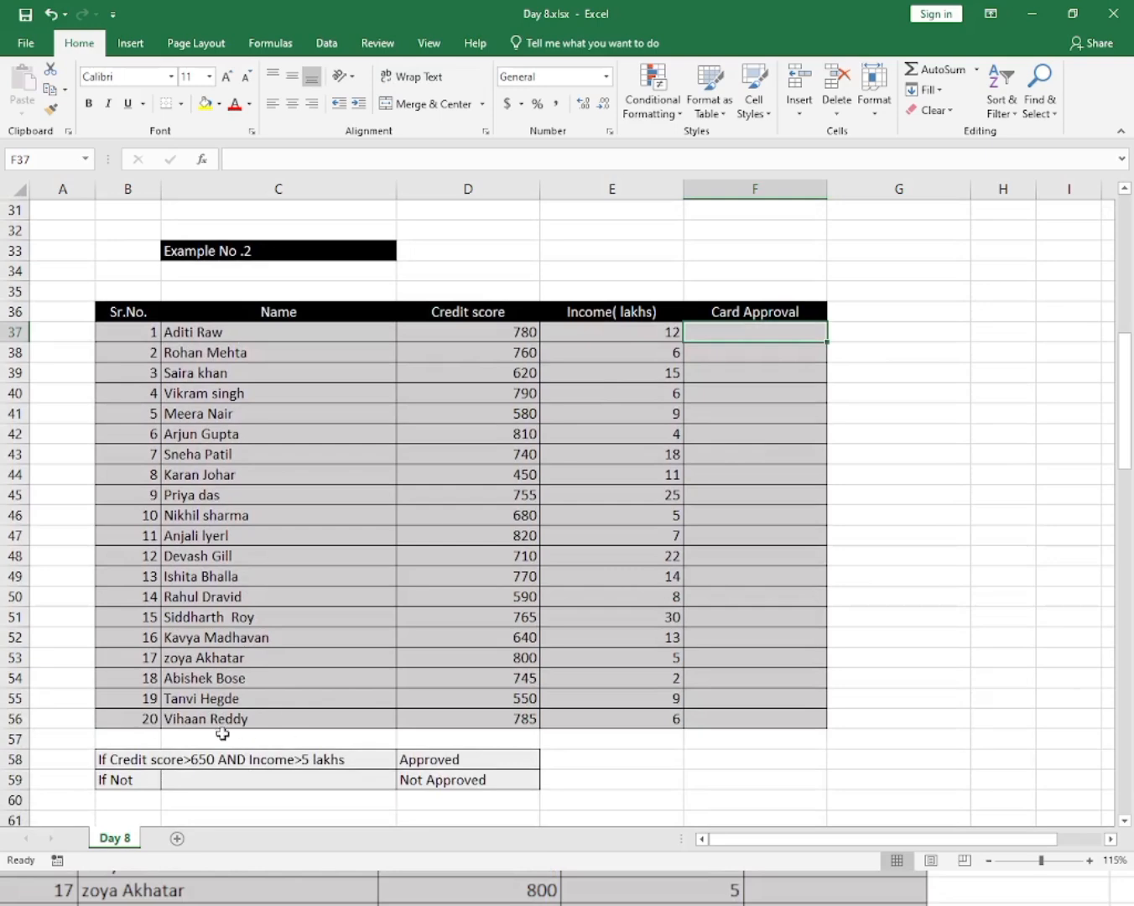
Examine the Example No.3 Days late and Damaged columns and the Fine and No Fine criteria cells.
click(753, 584)
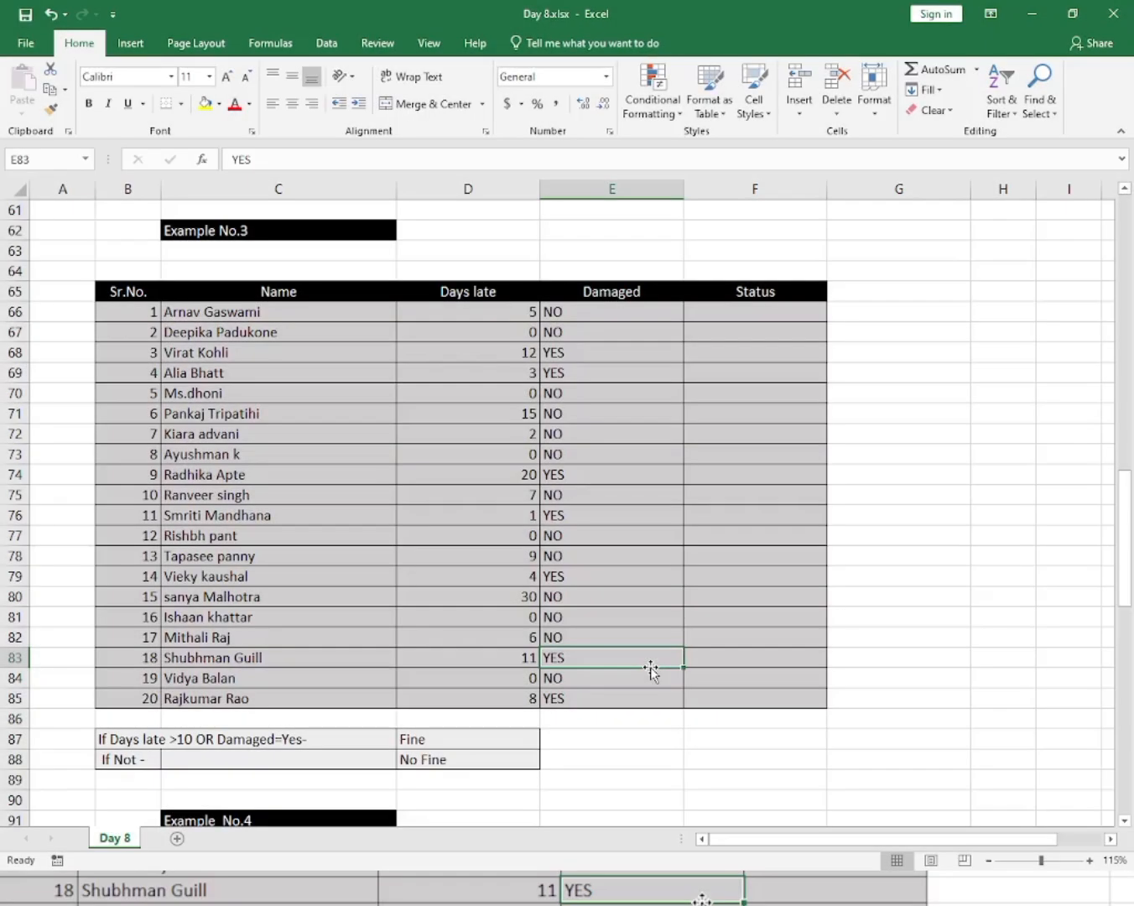
click(812, 573)
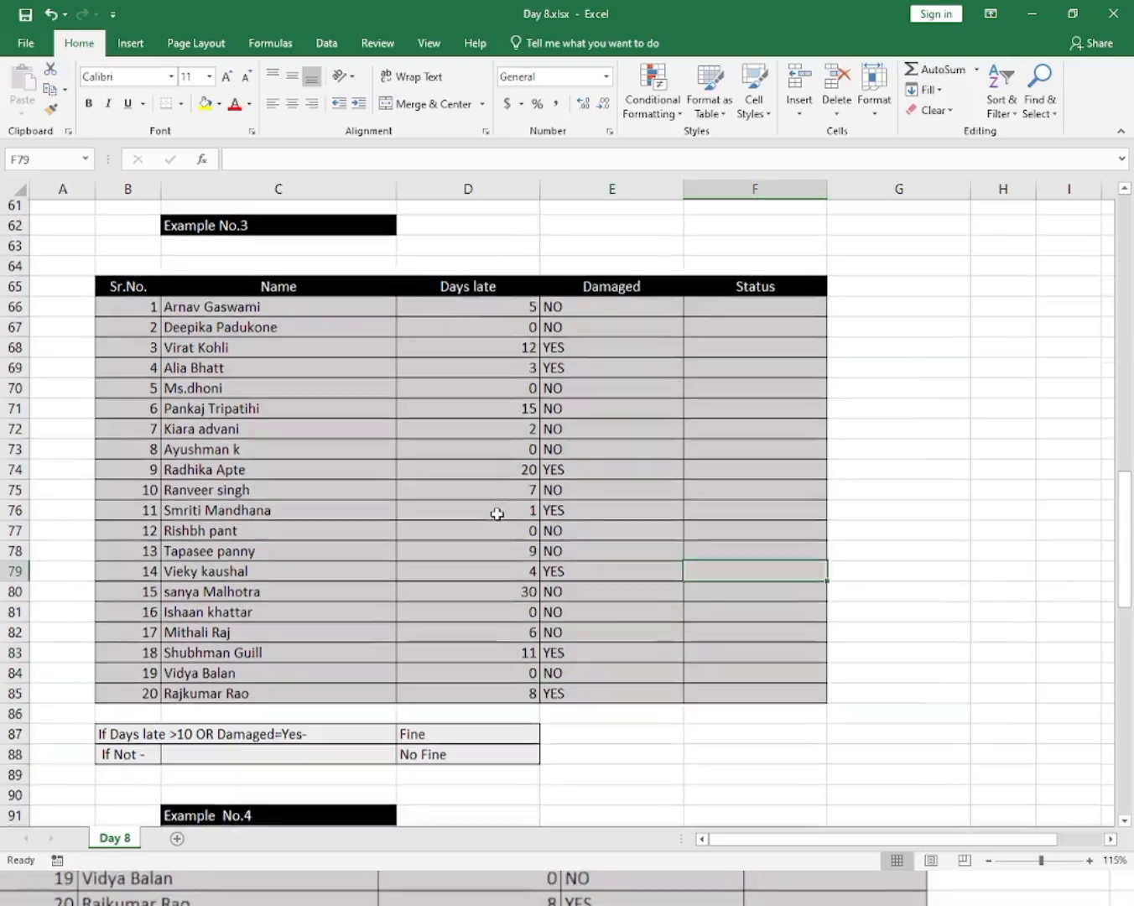
scroll(498, 515, down, 1)
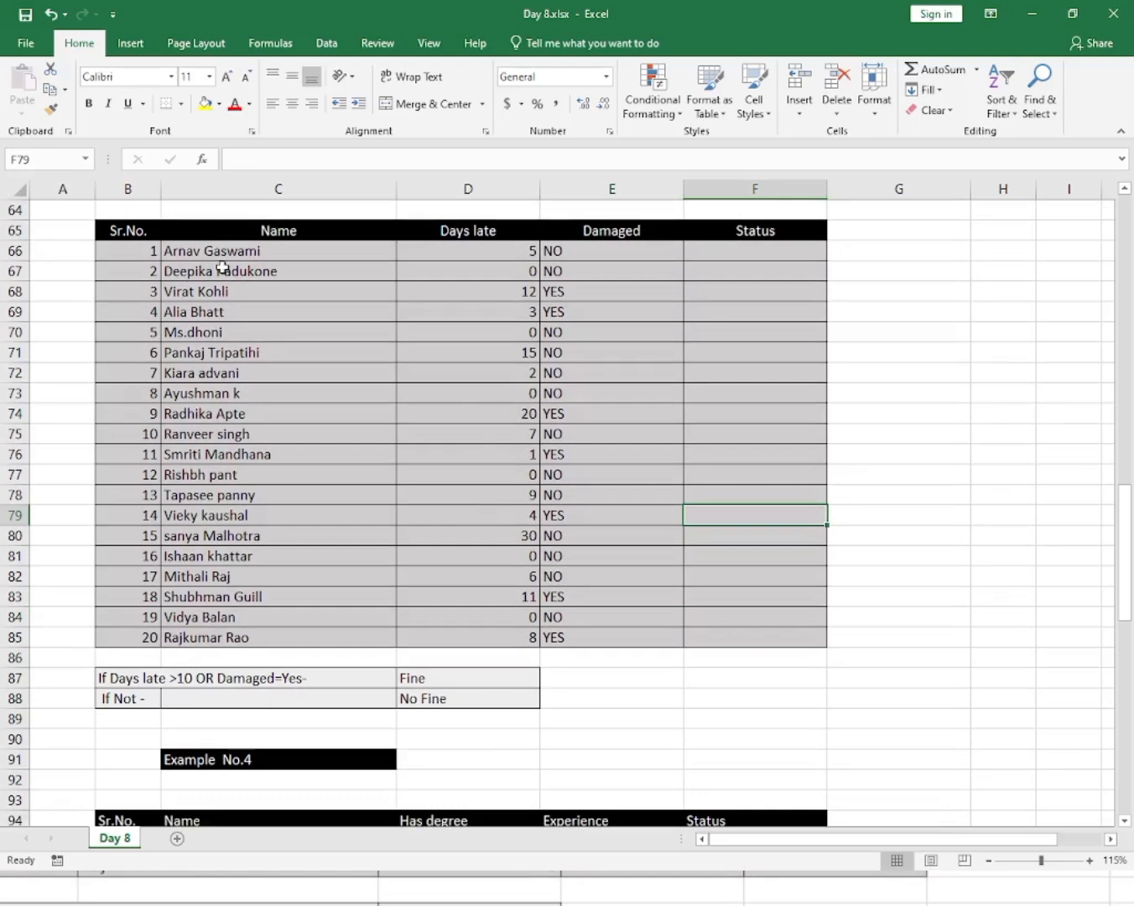
drag(485, 277, 539, 488)
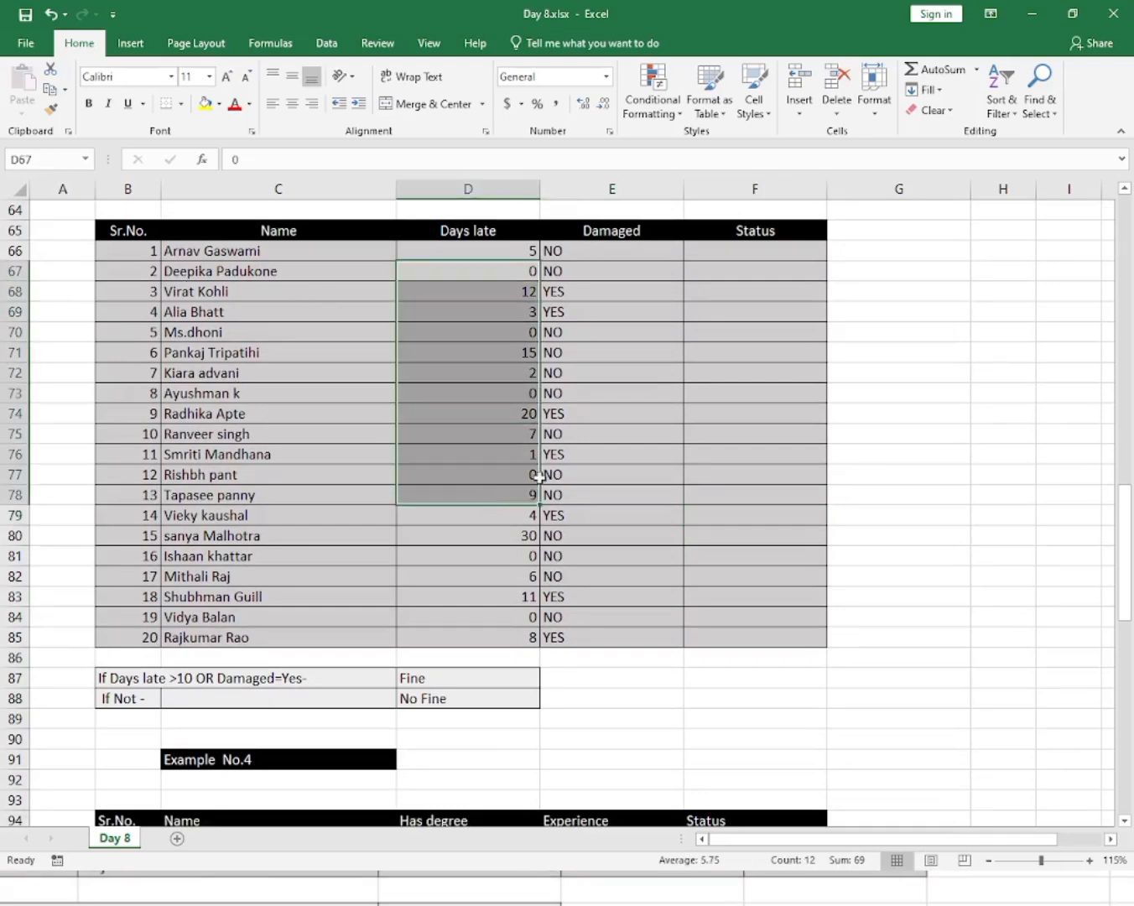
drag(616, 333, 620, 418)
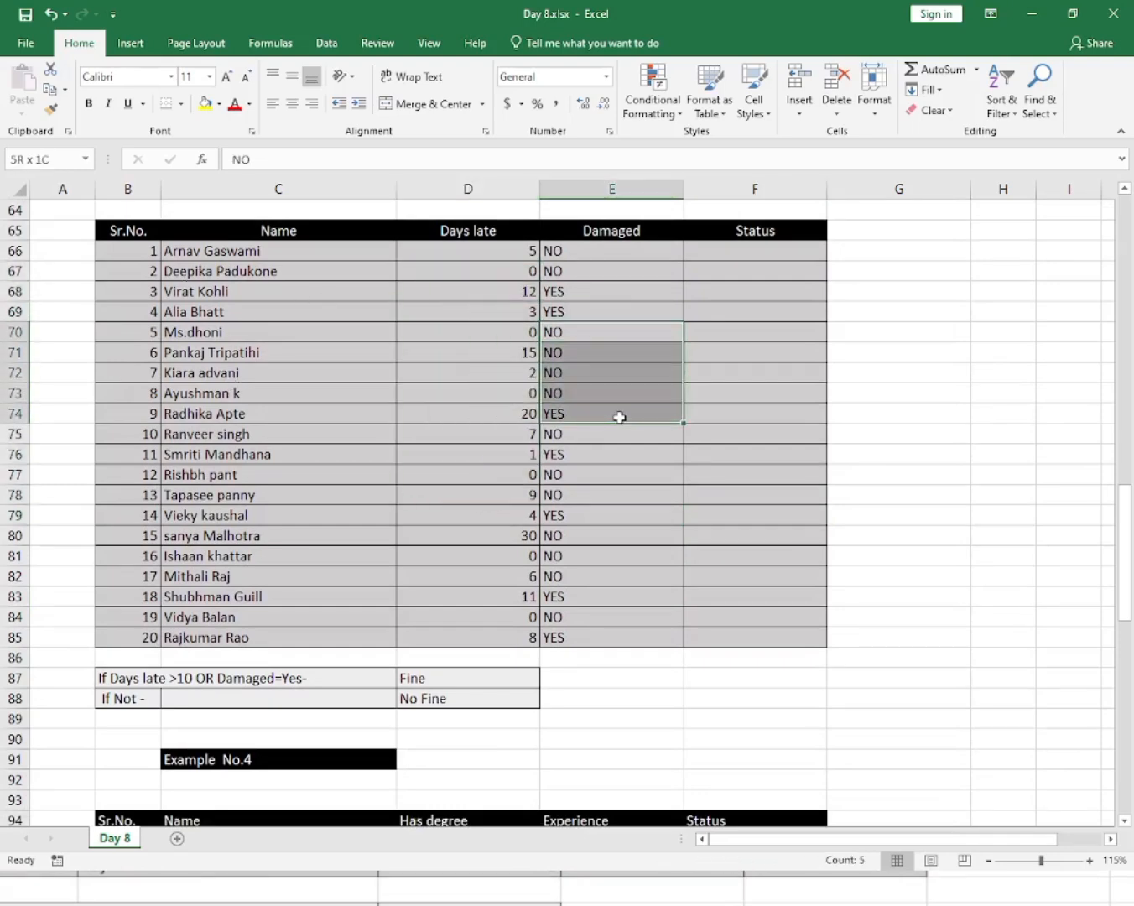
click(746, 251)
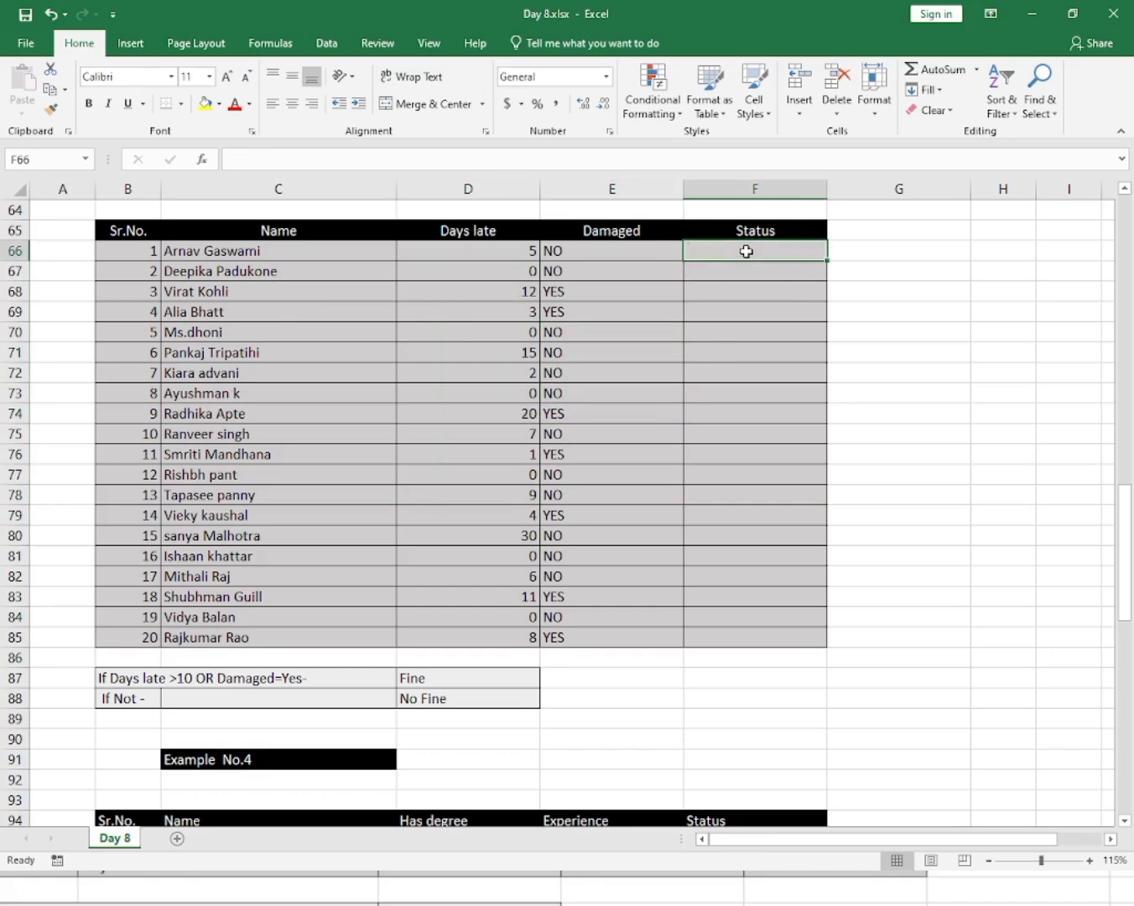
click(463, 496)
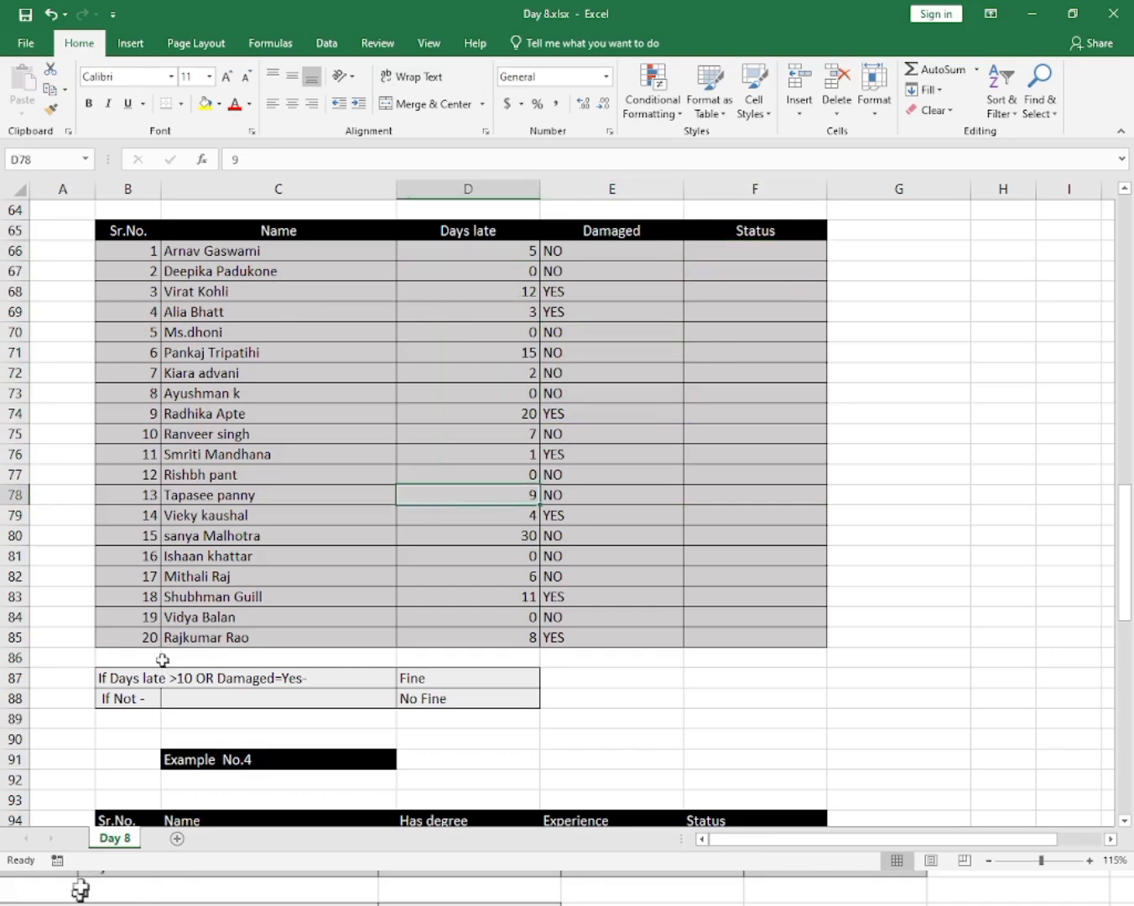
drag(489, 252, 504, 623)
click(504, 575)
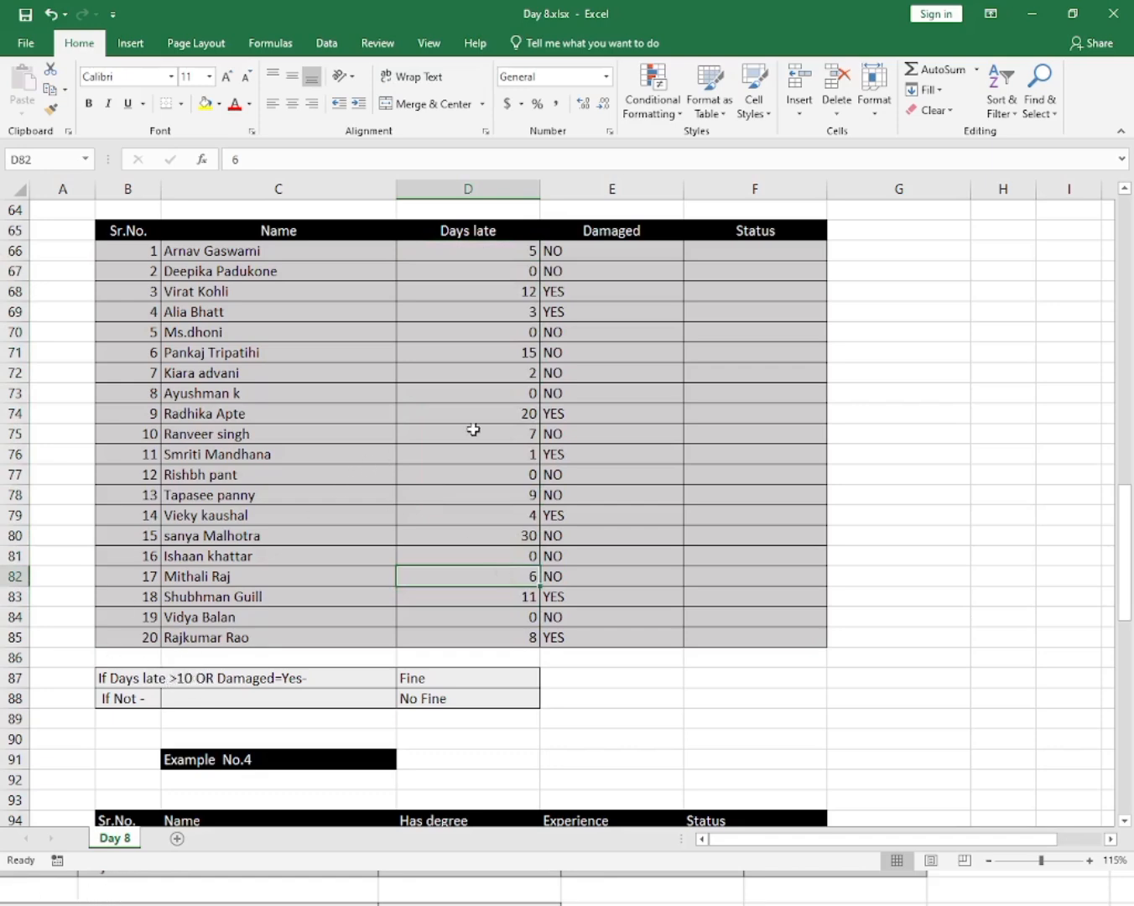
drag(504, 255, 498, 542)
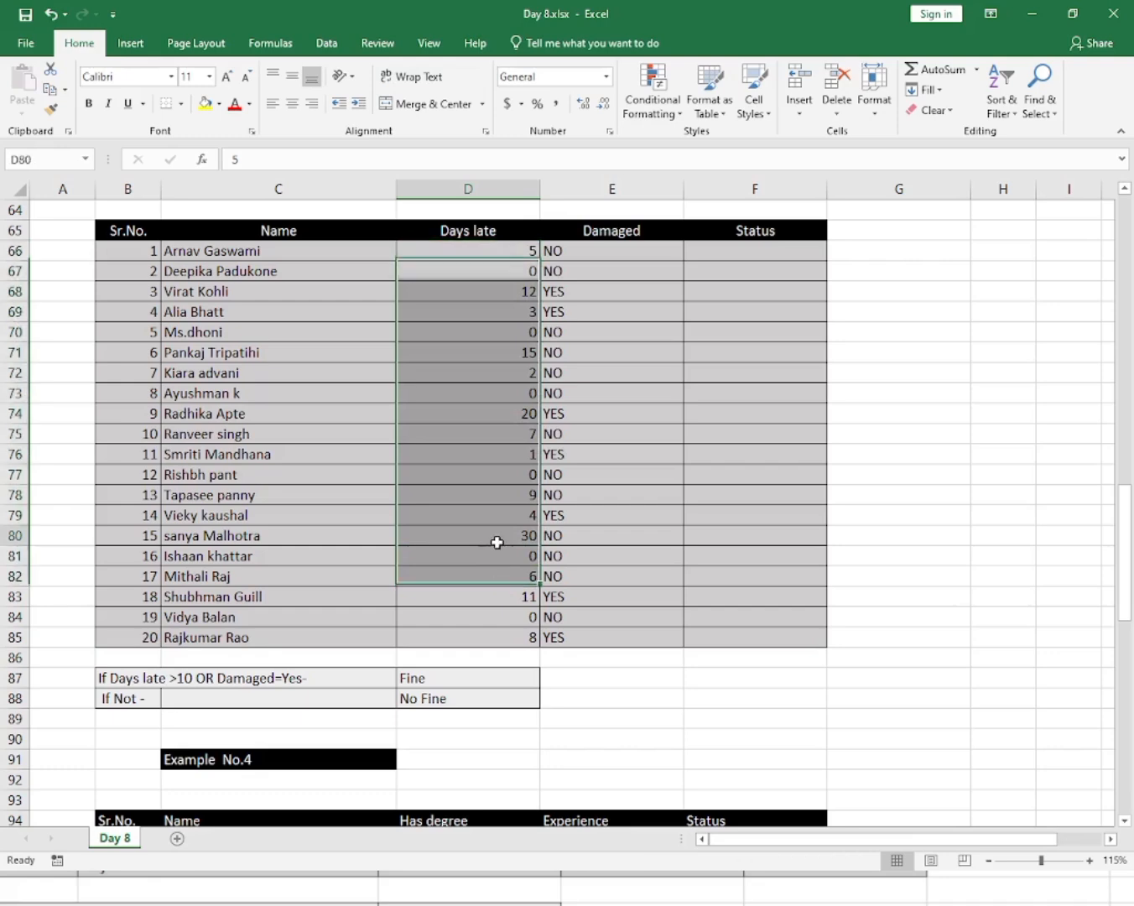
click(496, 542)
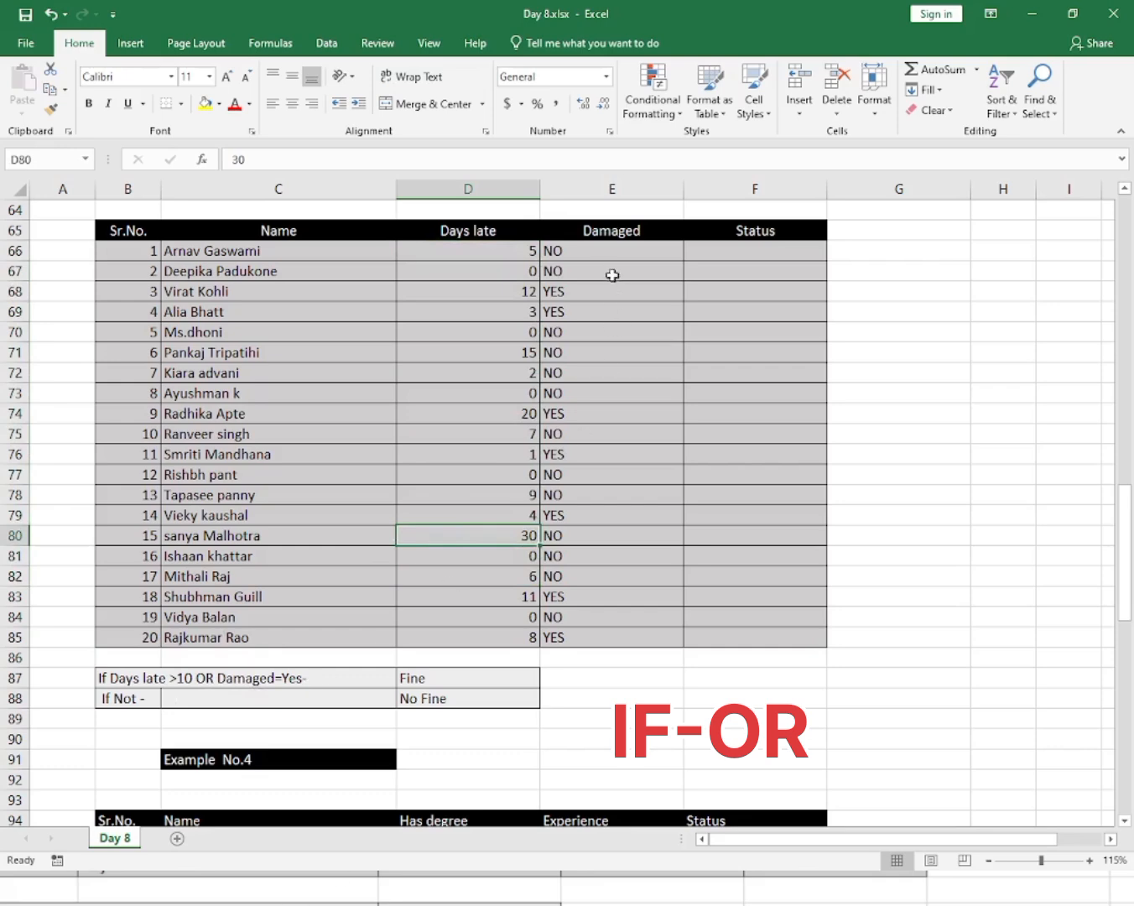
drag(594, 251, 603, 495)
mouse_move(602, 496)
mouse_down()
mouse_move(609, 538)
mouse_move(604, 496)
mouse_up()
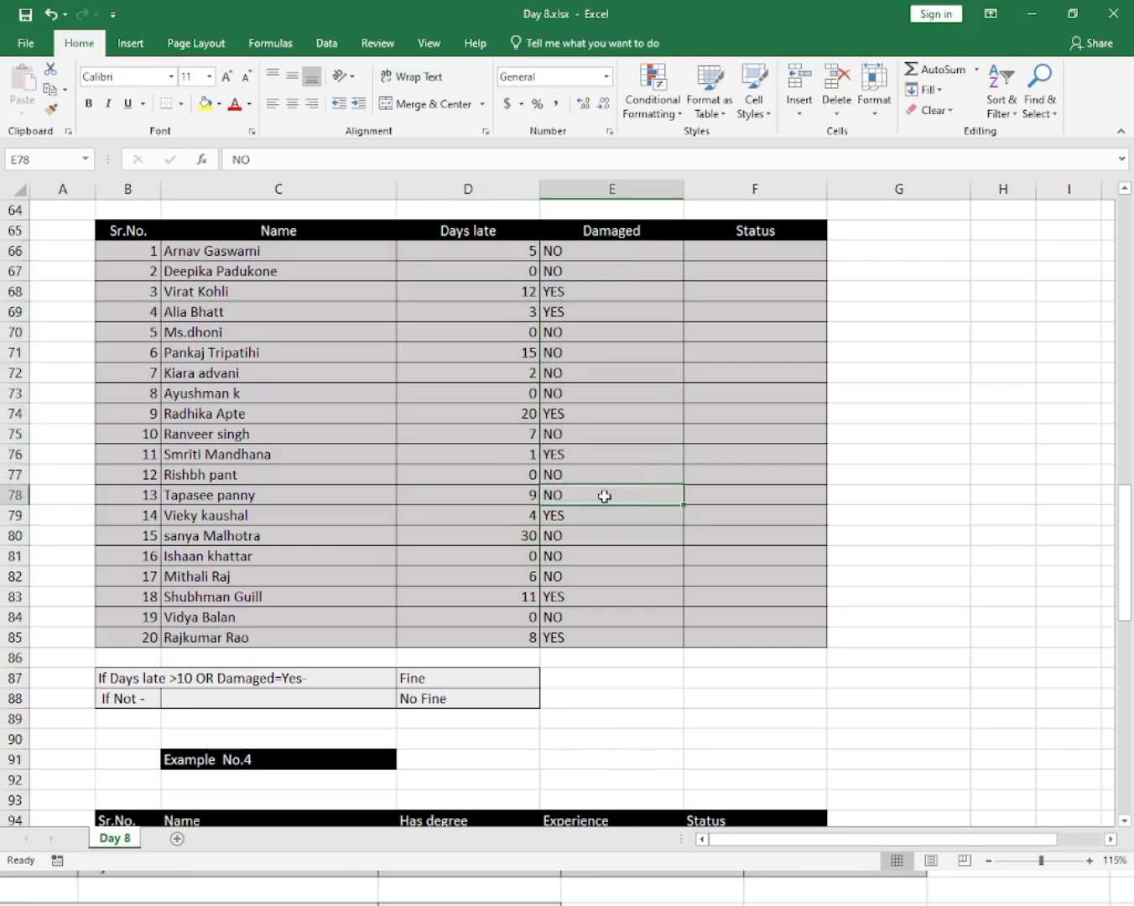
click(446, 678)
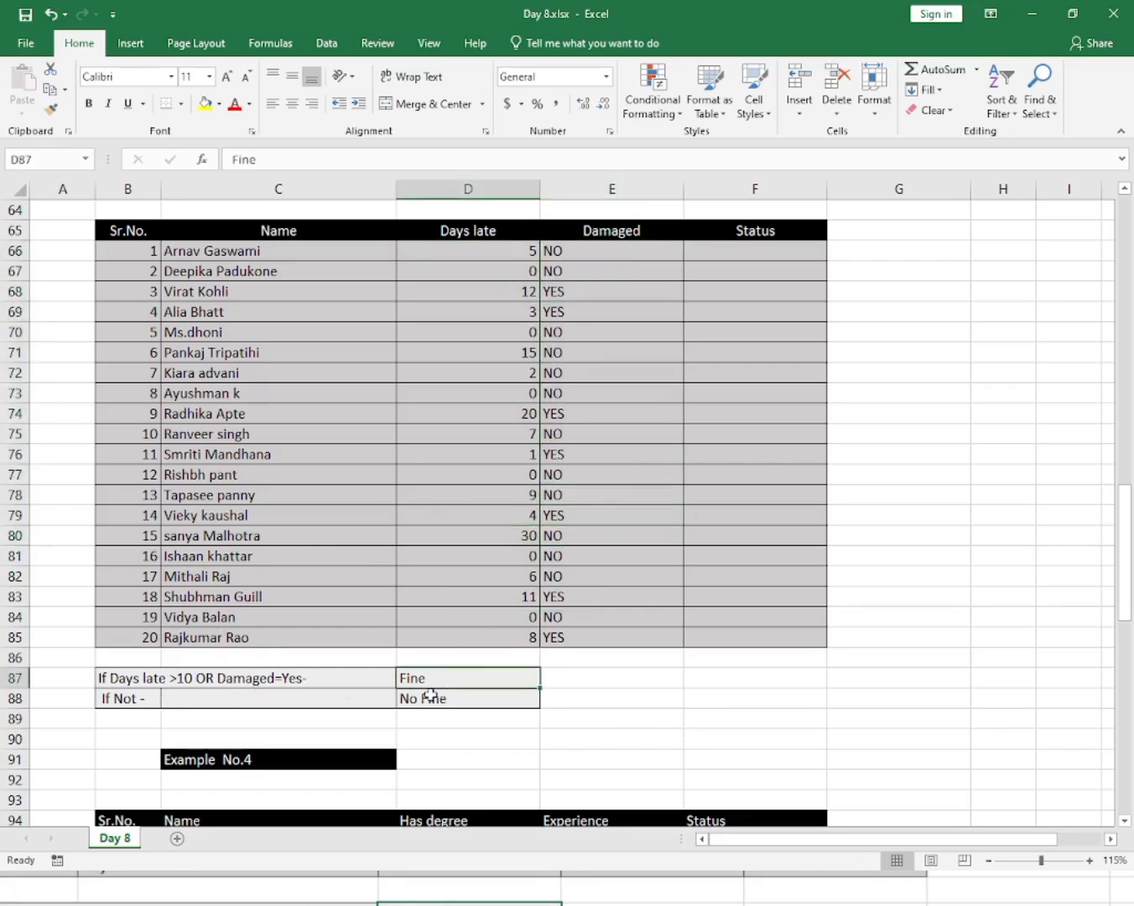
click(464, 698)
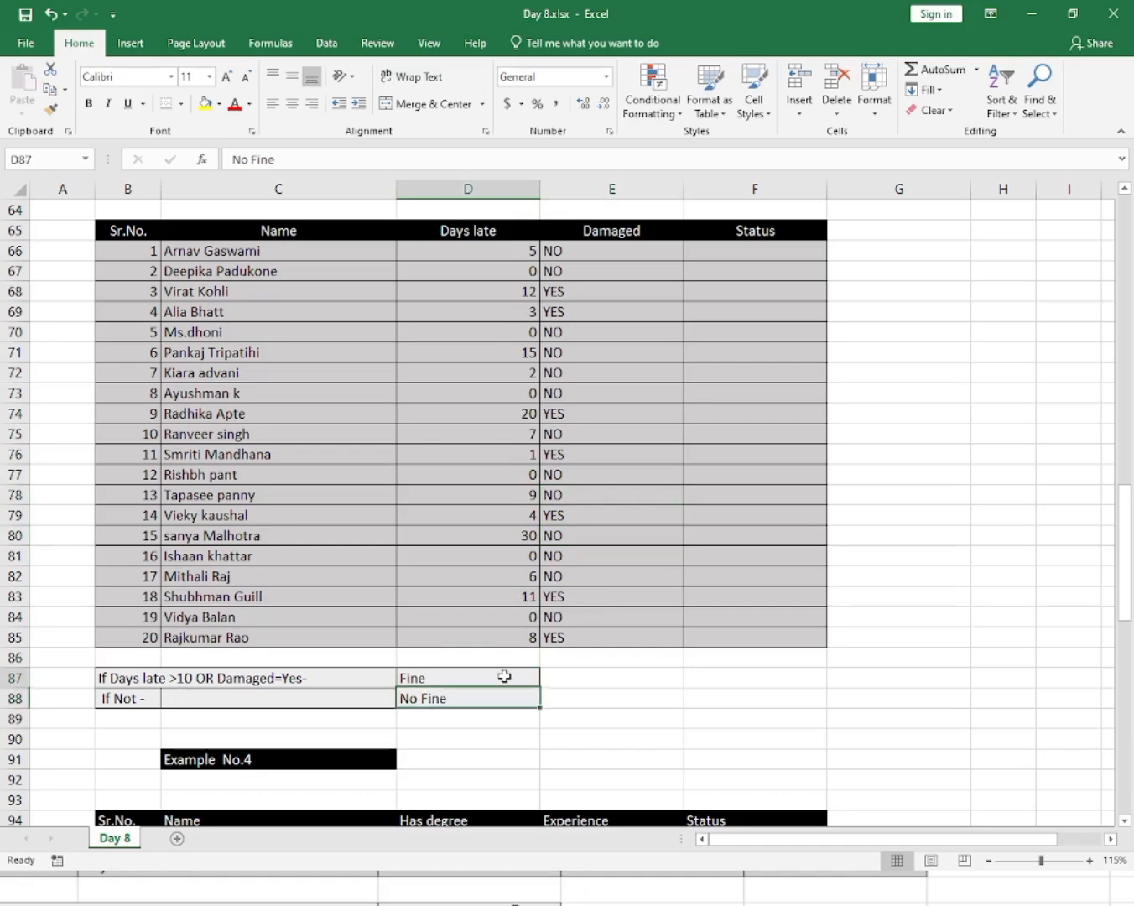
click(507, 676)
click(732, 252)
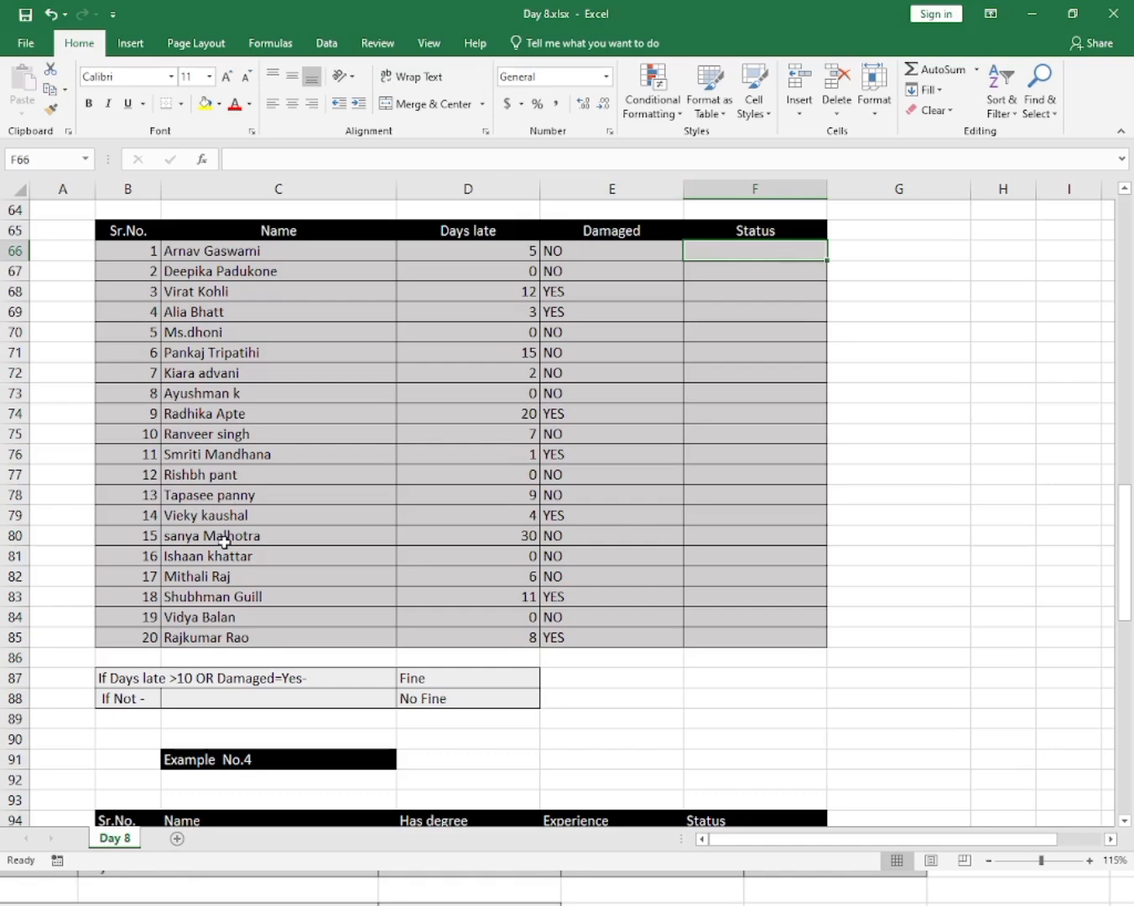
click(470, 677)
click(470, 700)
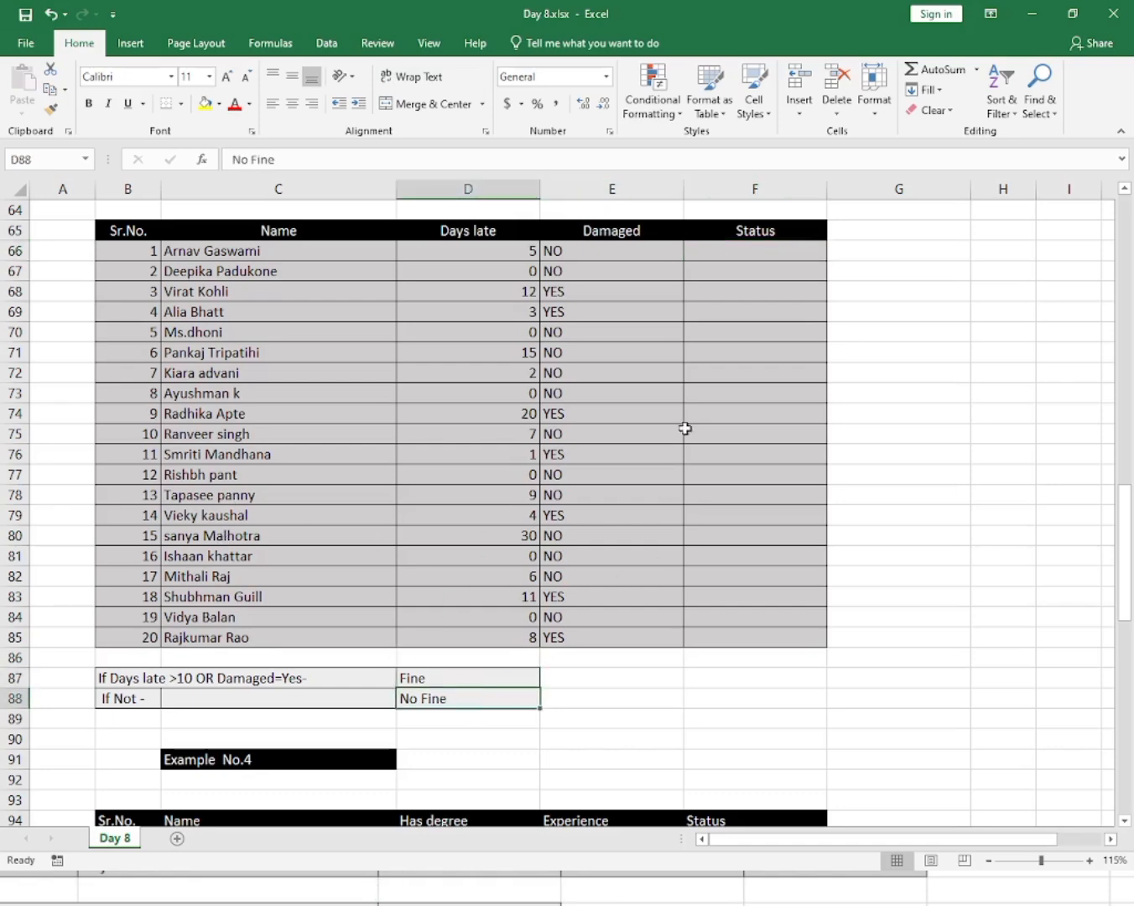
click(724, 253)
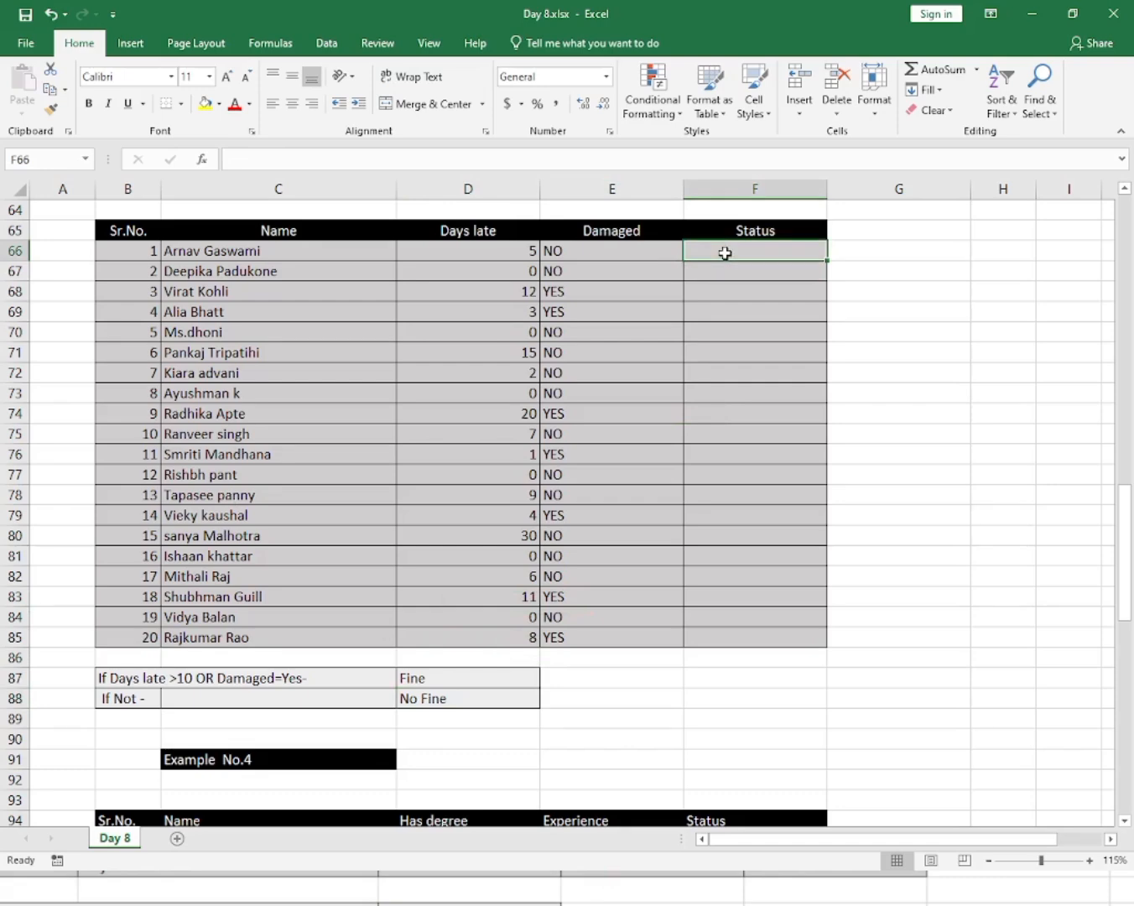
Start an IF with nested OR in F66, with the first condition that days late in D66 exceeds 10.
text(=if)
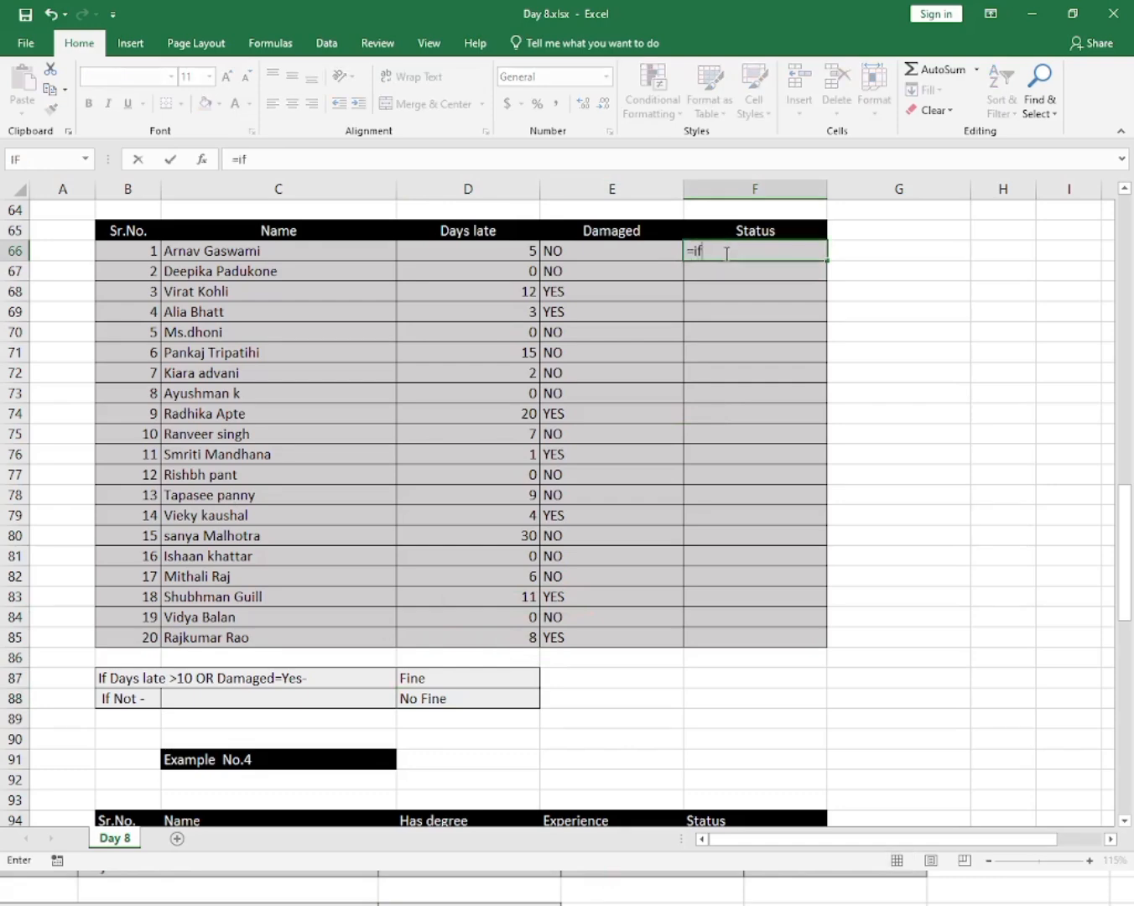
key(Tab)
text(or)
key(Tab)
key(Left)
key(Left)
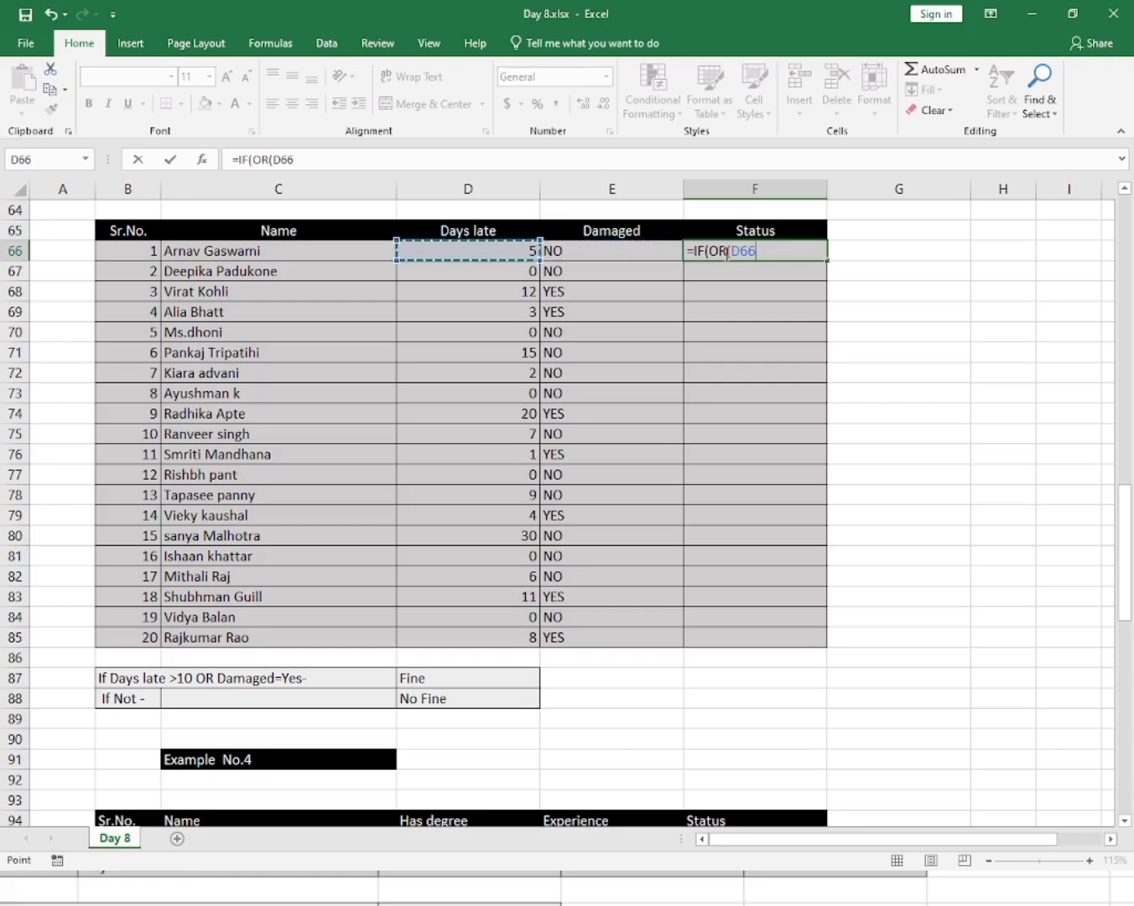
text(>)
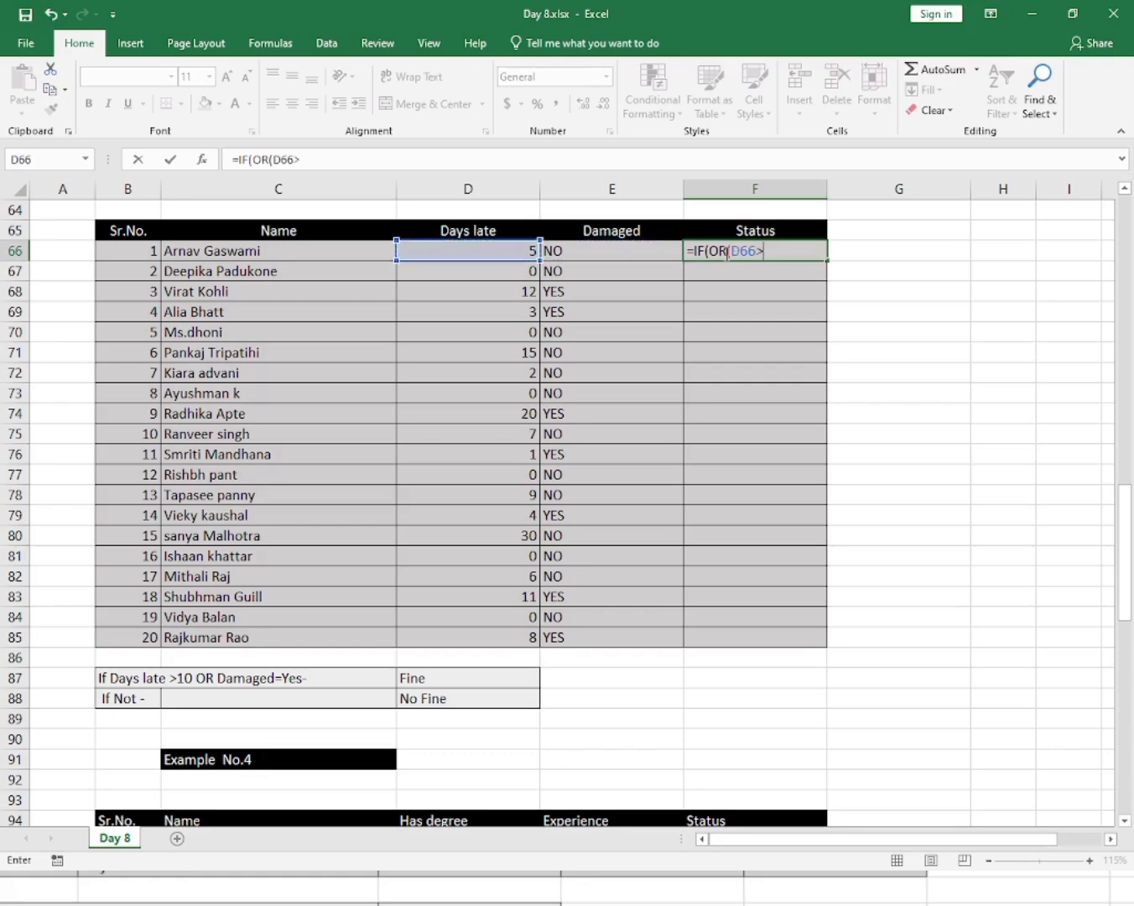
text(10,)
Add the second OR condition that Damaged in E66 equals "YES" and close the OR.
click(630, 249)
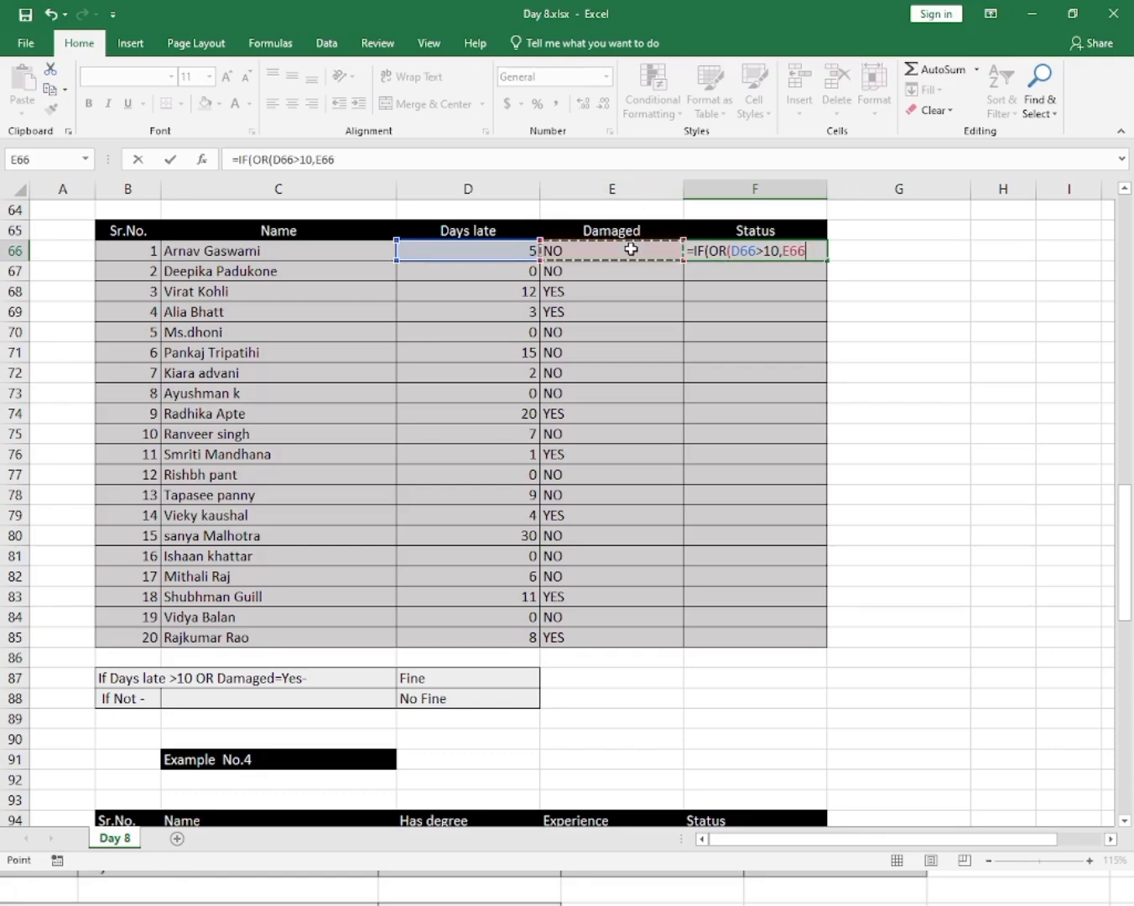
text(=)
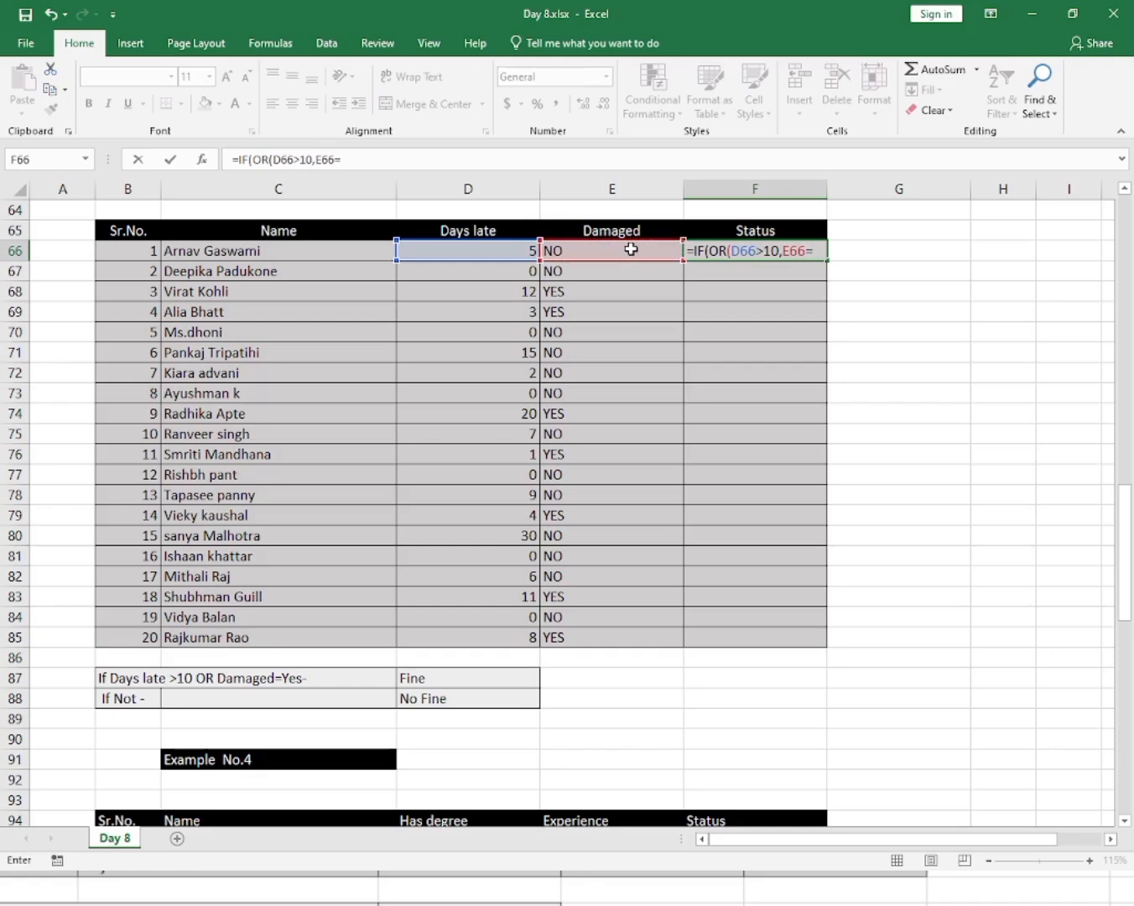
text(YE)
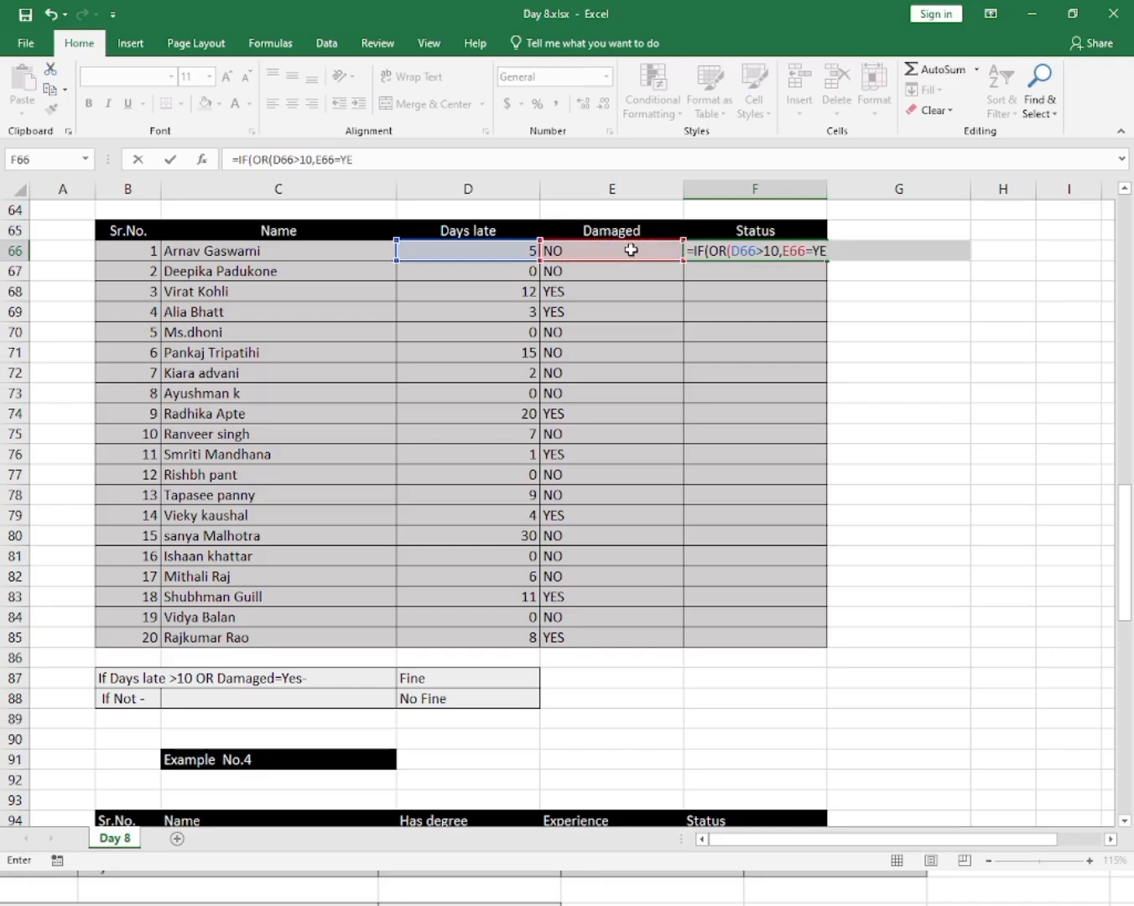
key(BackSpace)
key(BackSpace)
text("YES")
text())
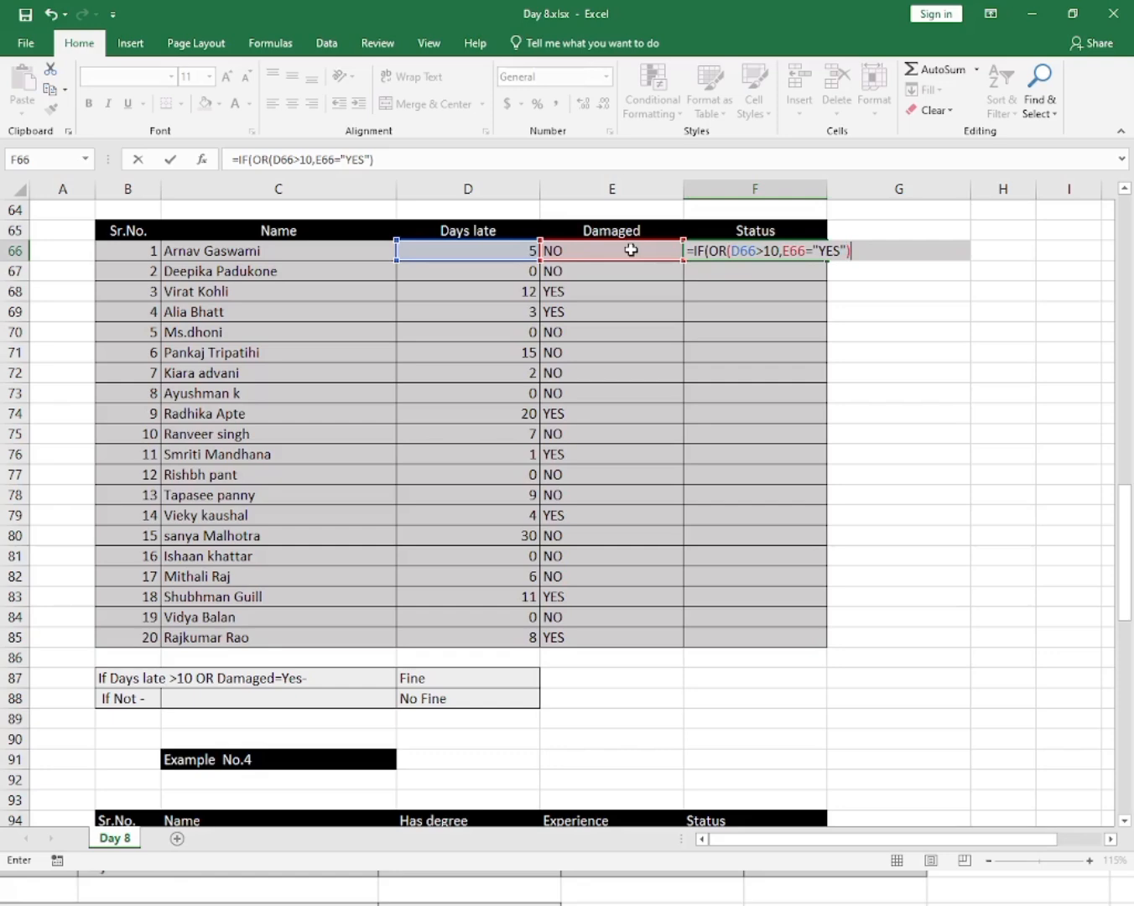
text(,)
Finish the IF with "Fine" and "No Fine" results, enter it, and check the F66 result against its row.
text("Fine)
text(","No Fine)
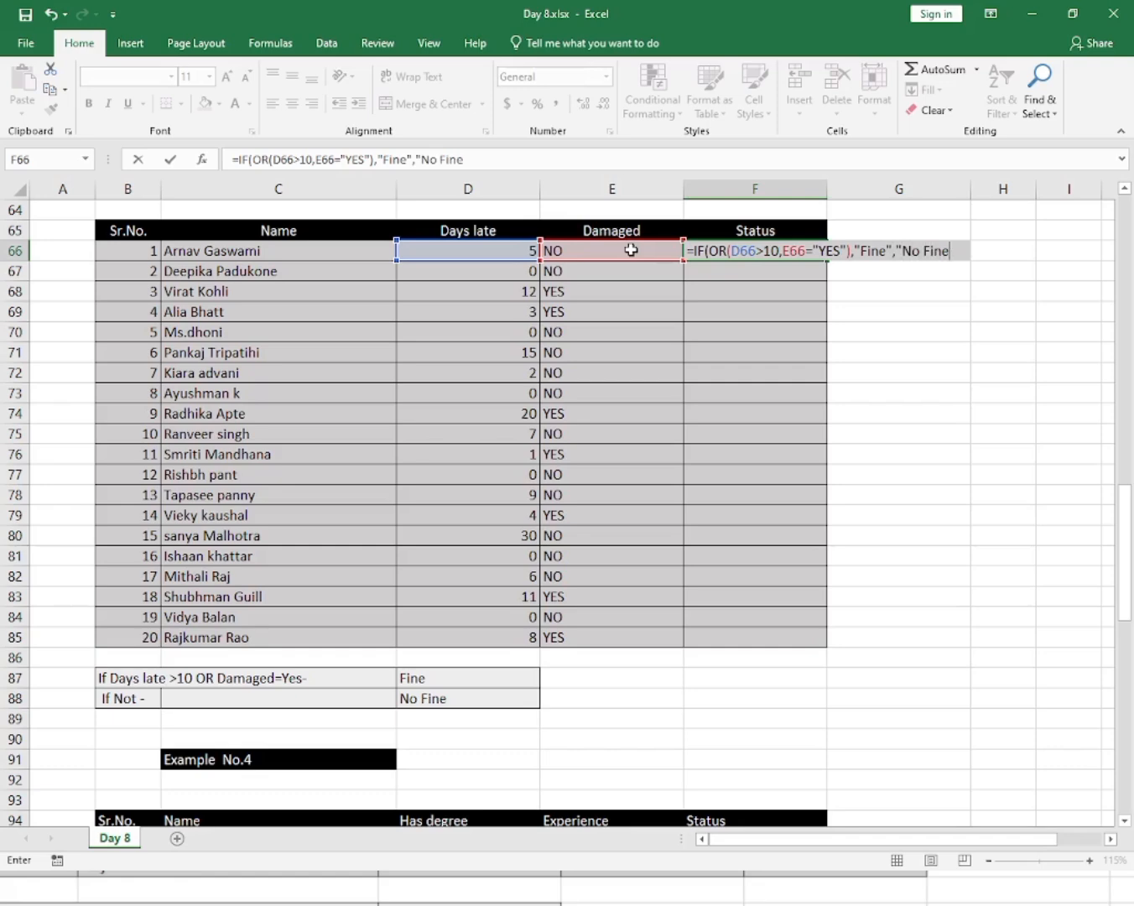
text("))
key(Return)
click(689, 250)
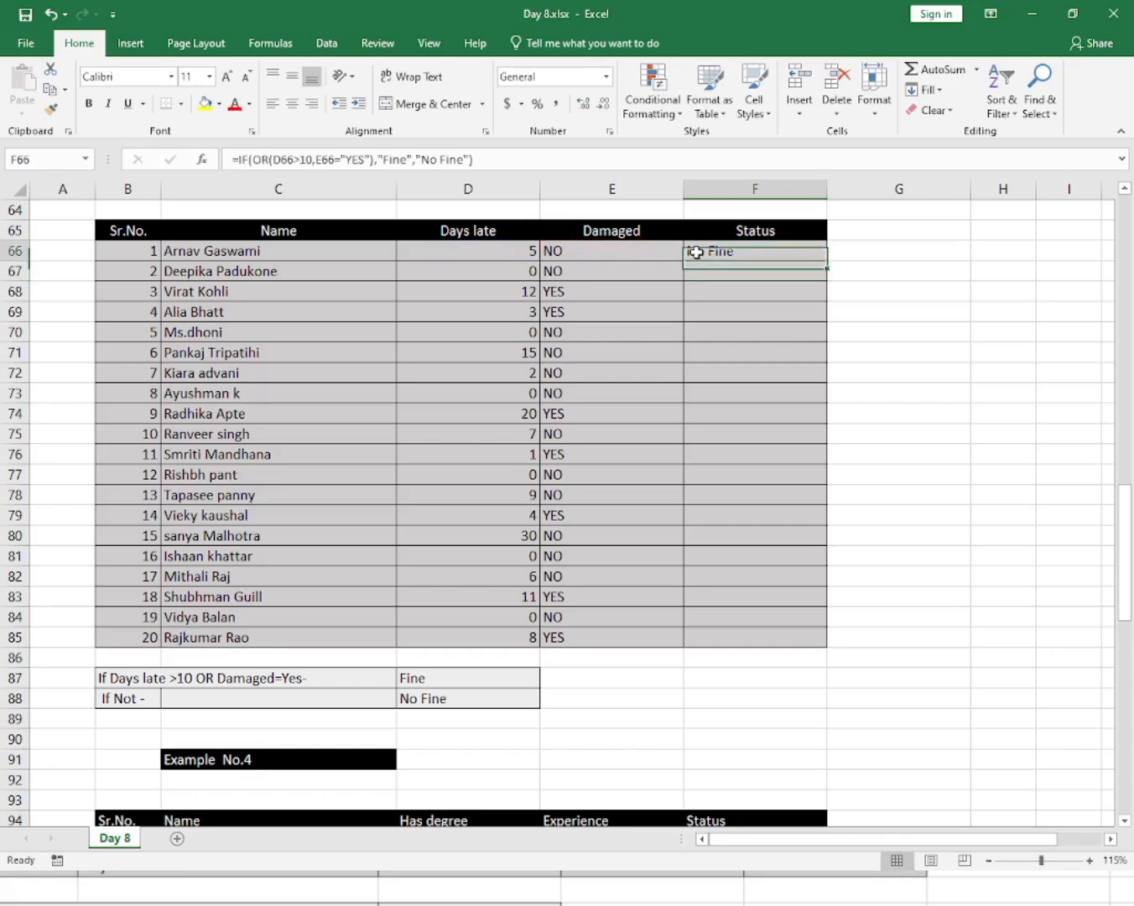
click(629, 249)
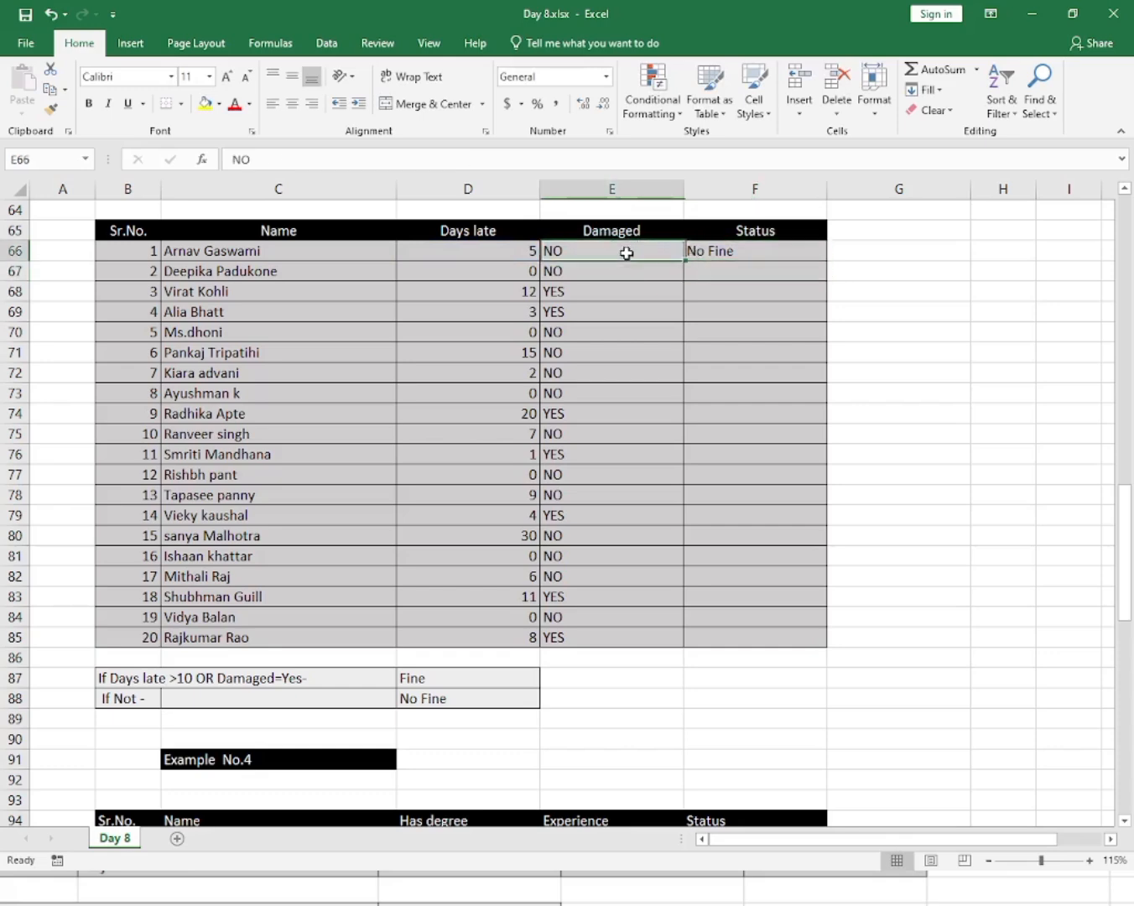
Fill the F66 fine-status formula down the Status column through F85.
click(505, 250)
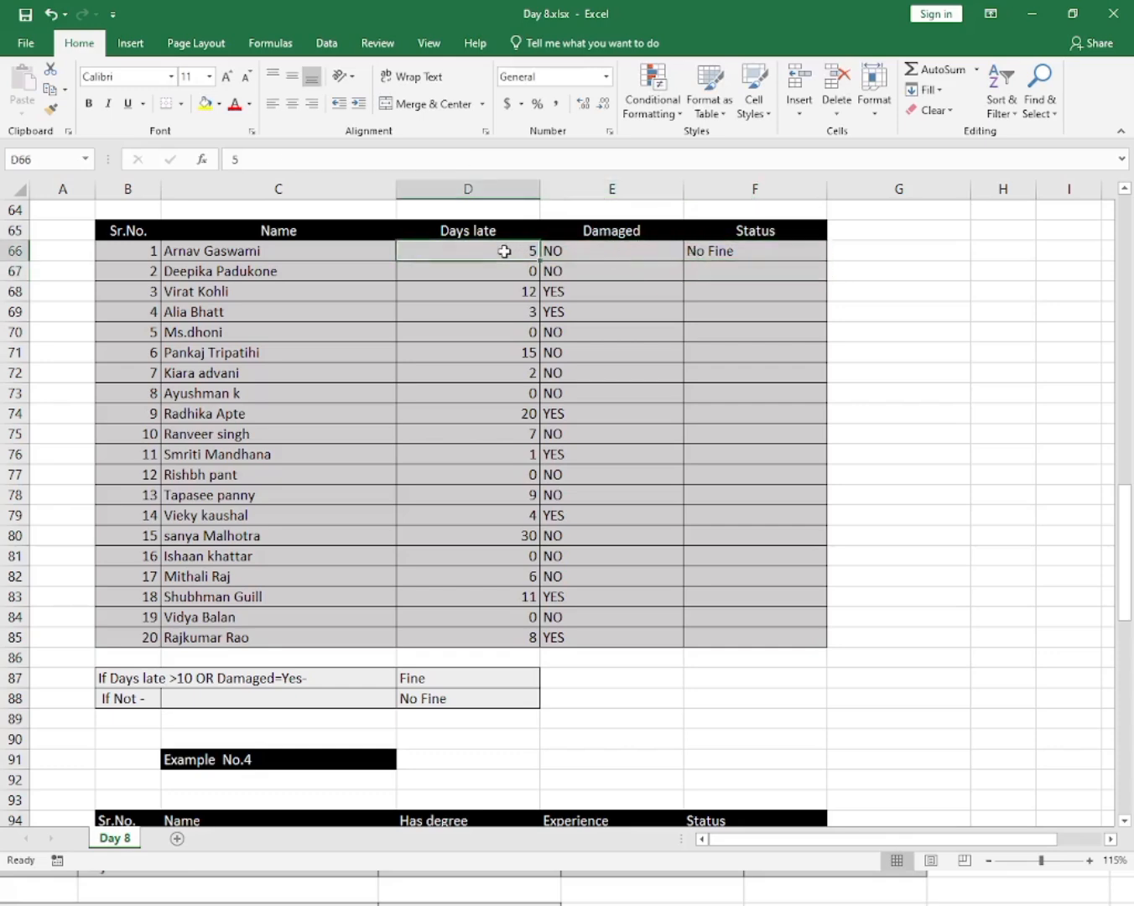
click(725, 252)
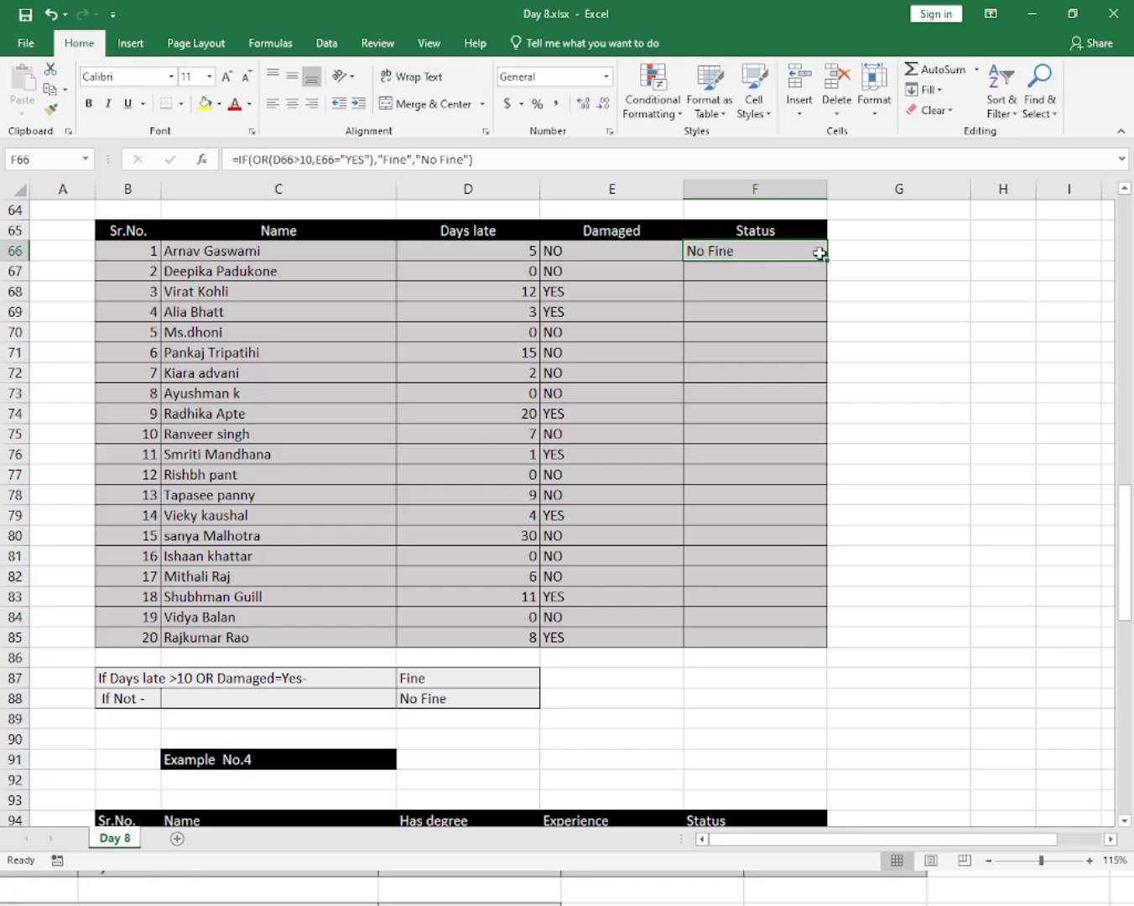
drag(817, 250, 770, 625)
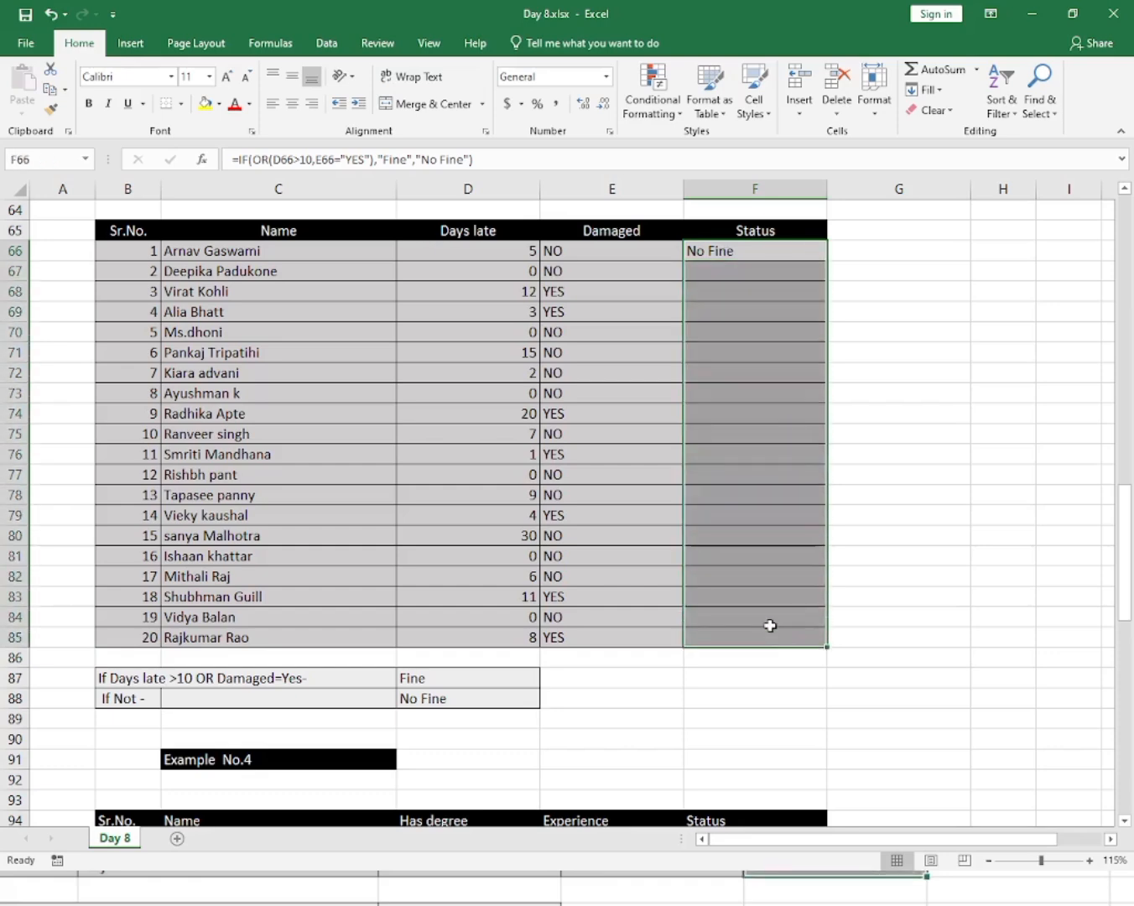
click(776, 476)
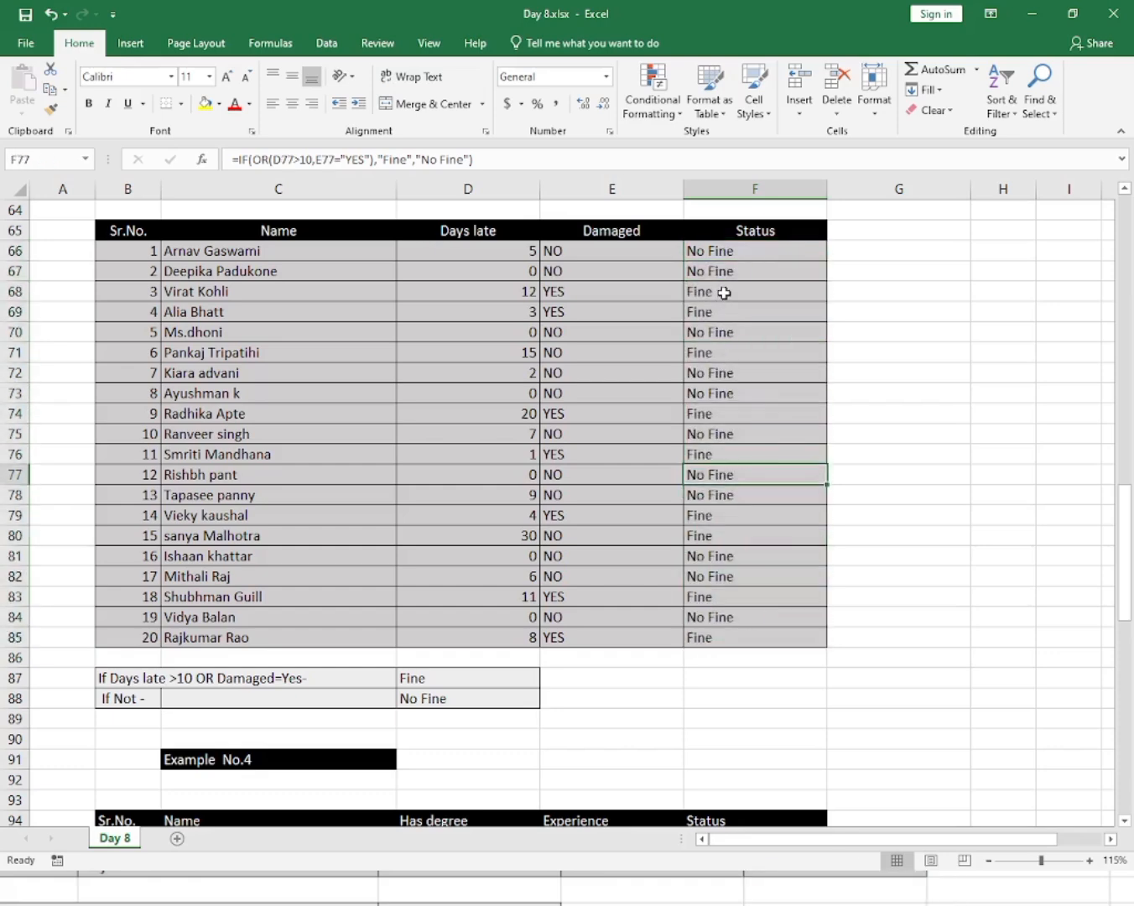
Check the filled Status results against the Days late and Damaged values in several rows of Example No.3.
click(692, 291)
mouse_move(692, 292)
mouse_down()
mouse_move(522, 292)
mouse_move(713, 294)
mouse_up()
click(519, 293)
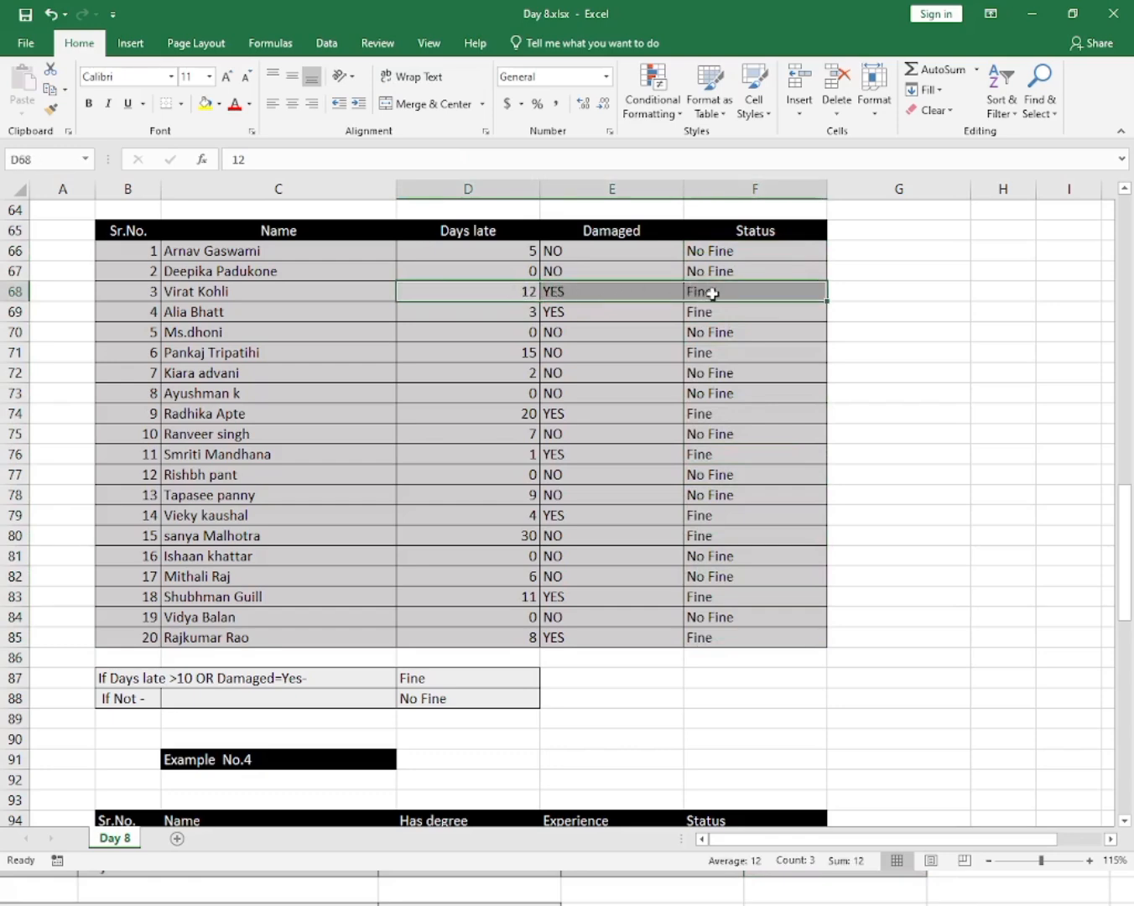
click(524, 315)
click(523, 314)
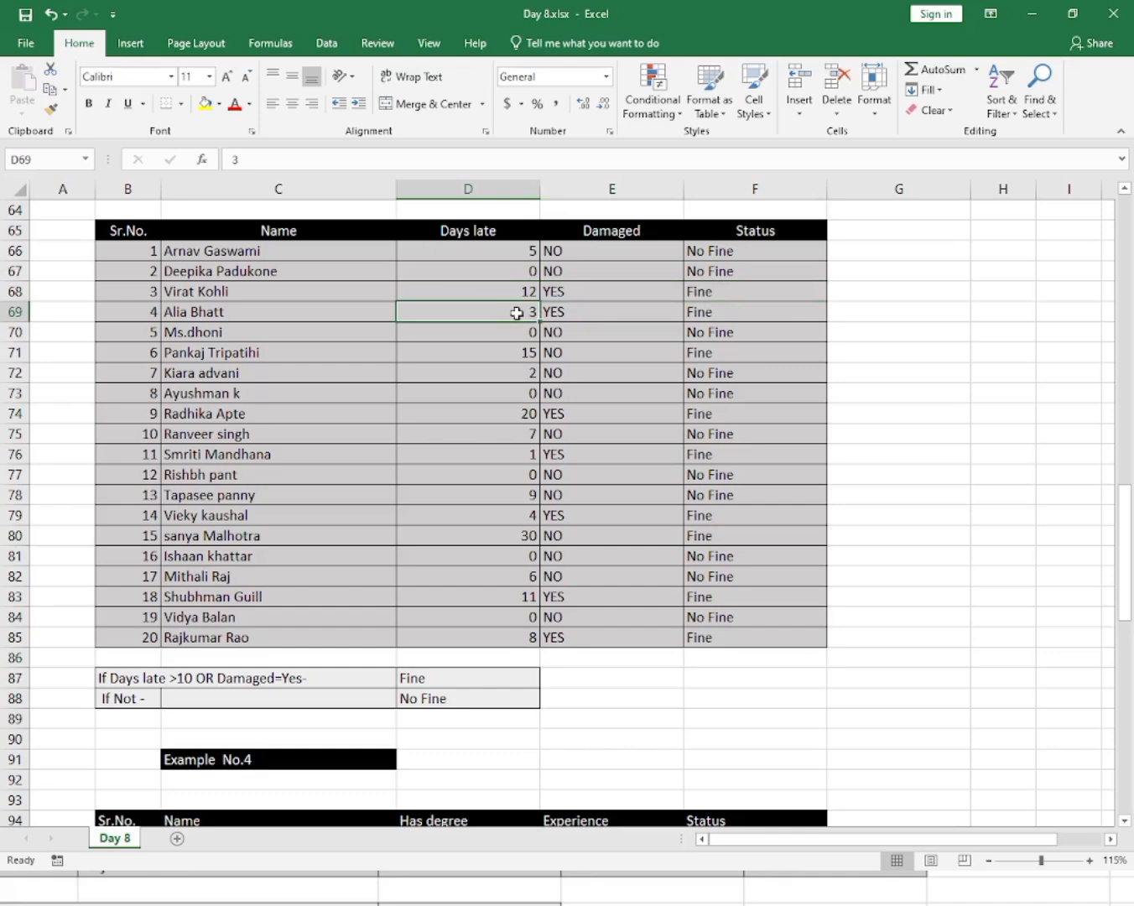
click(608, 307)
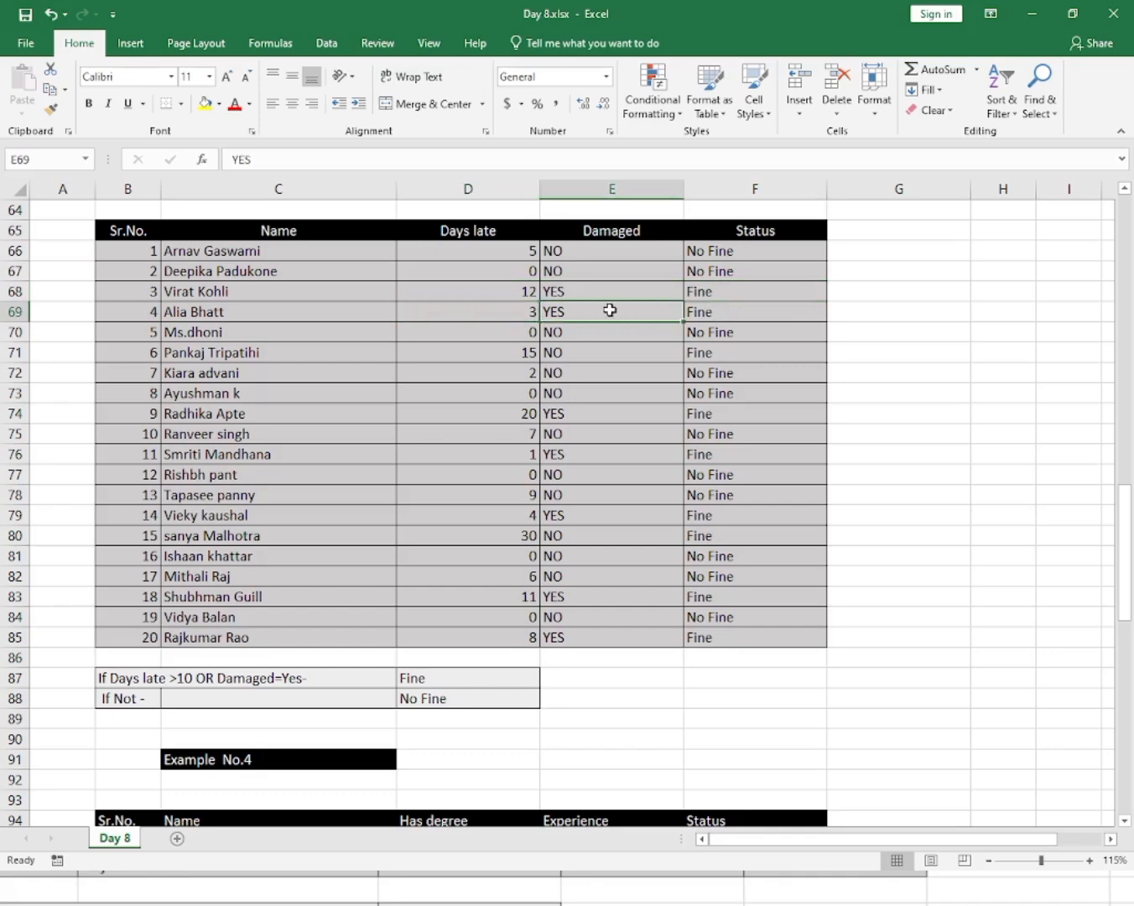
click(713, 312)
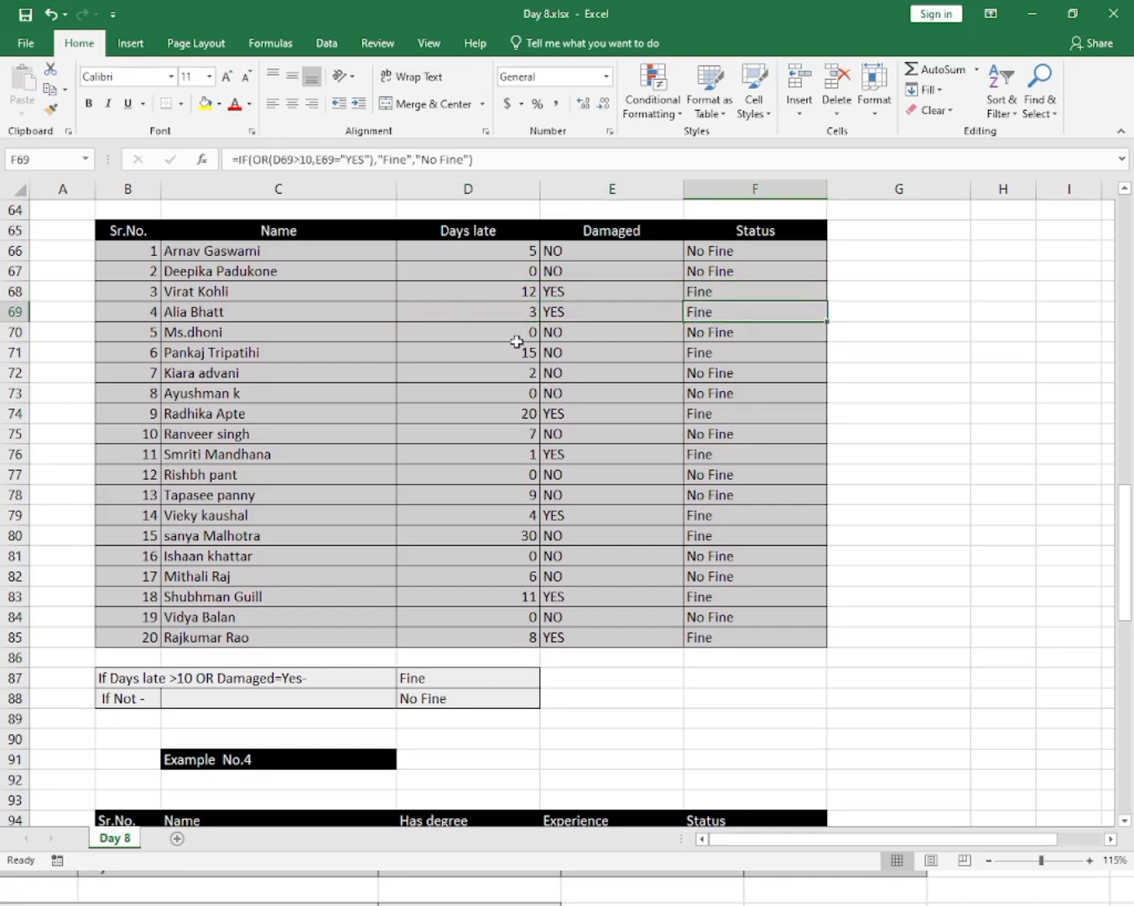
click(494, 354)
click(578, 355)
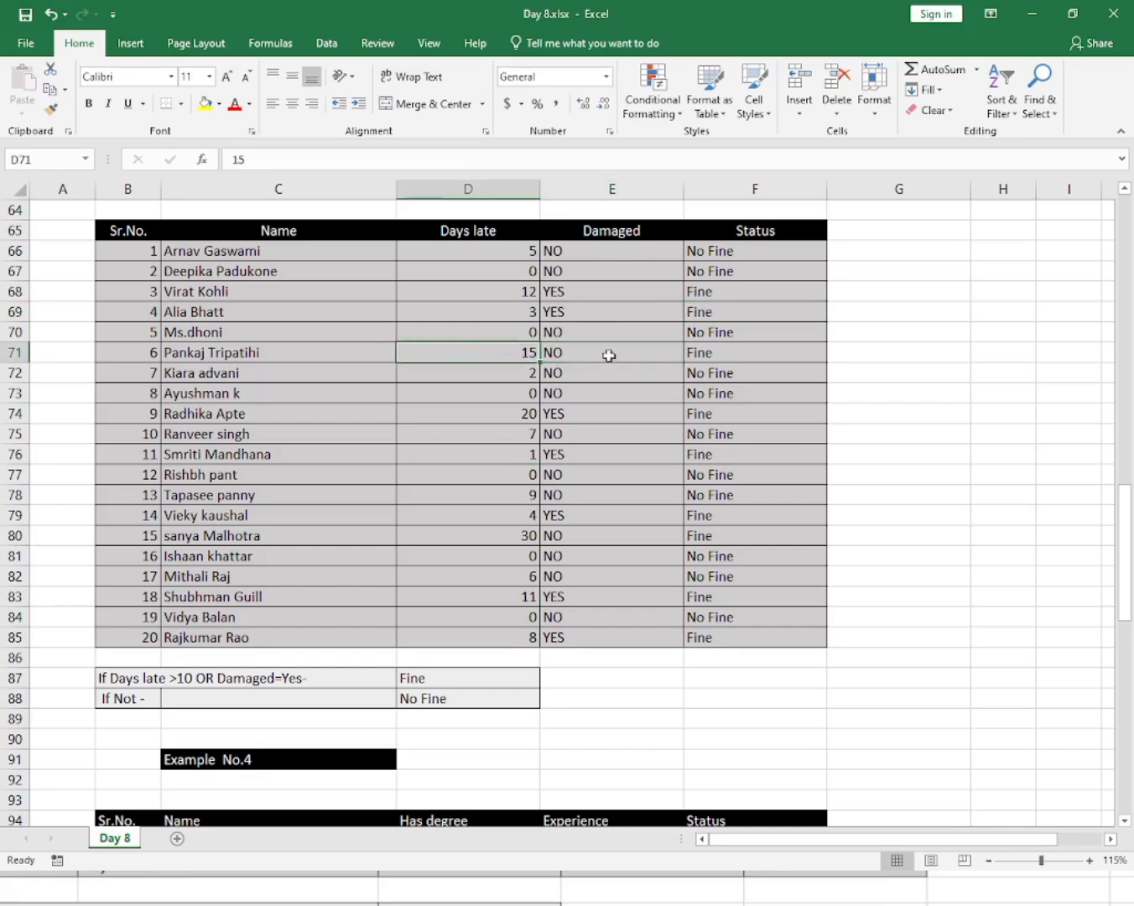
click(709, 355)
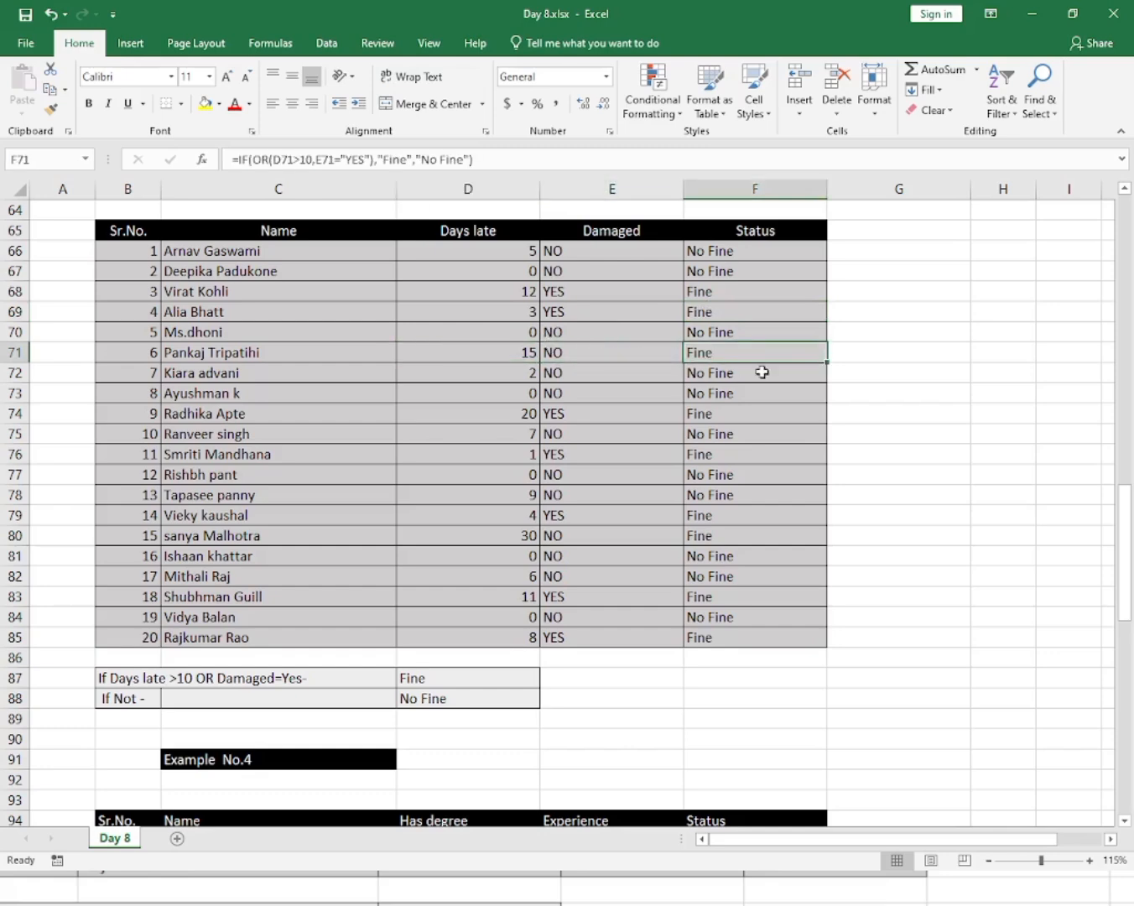
click(782, 411)
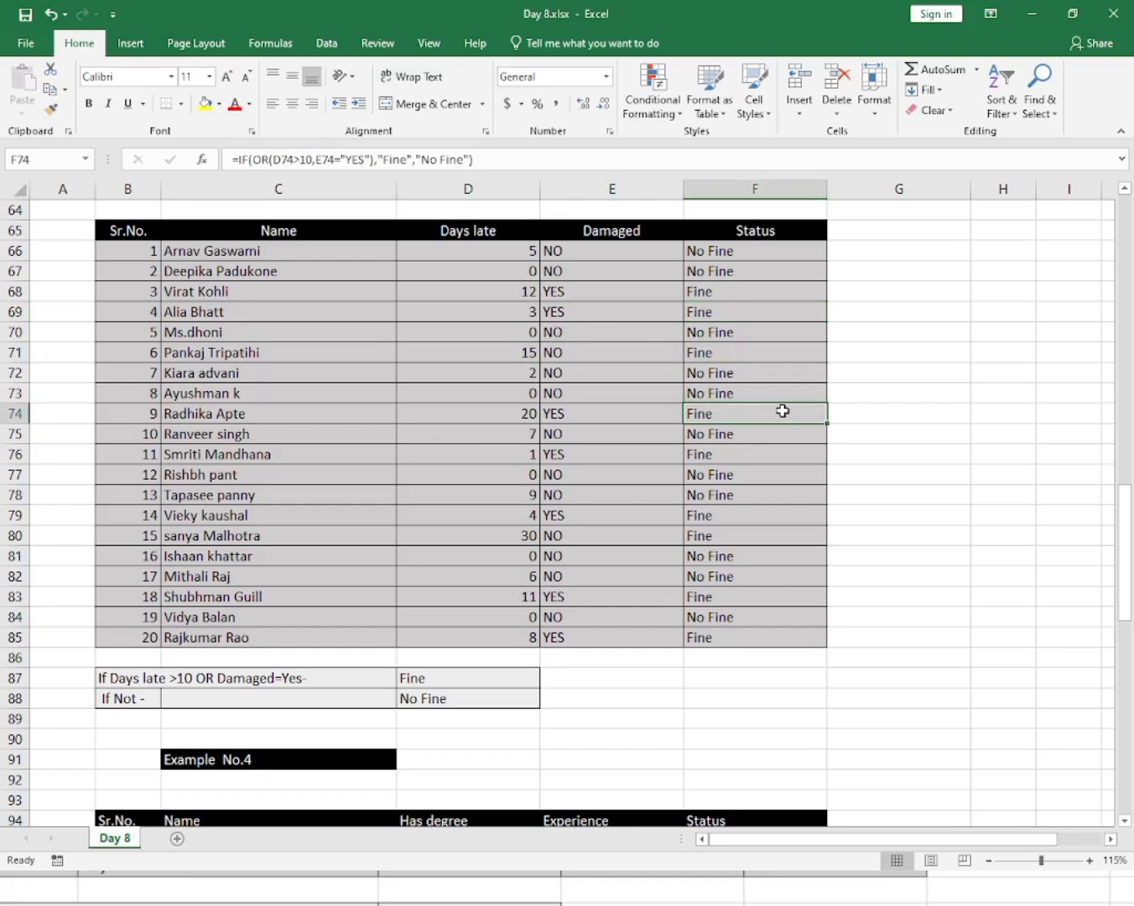
click(750, 314)
click(507, 312)
click(584, 328)
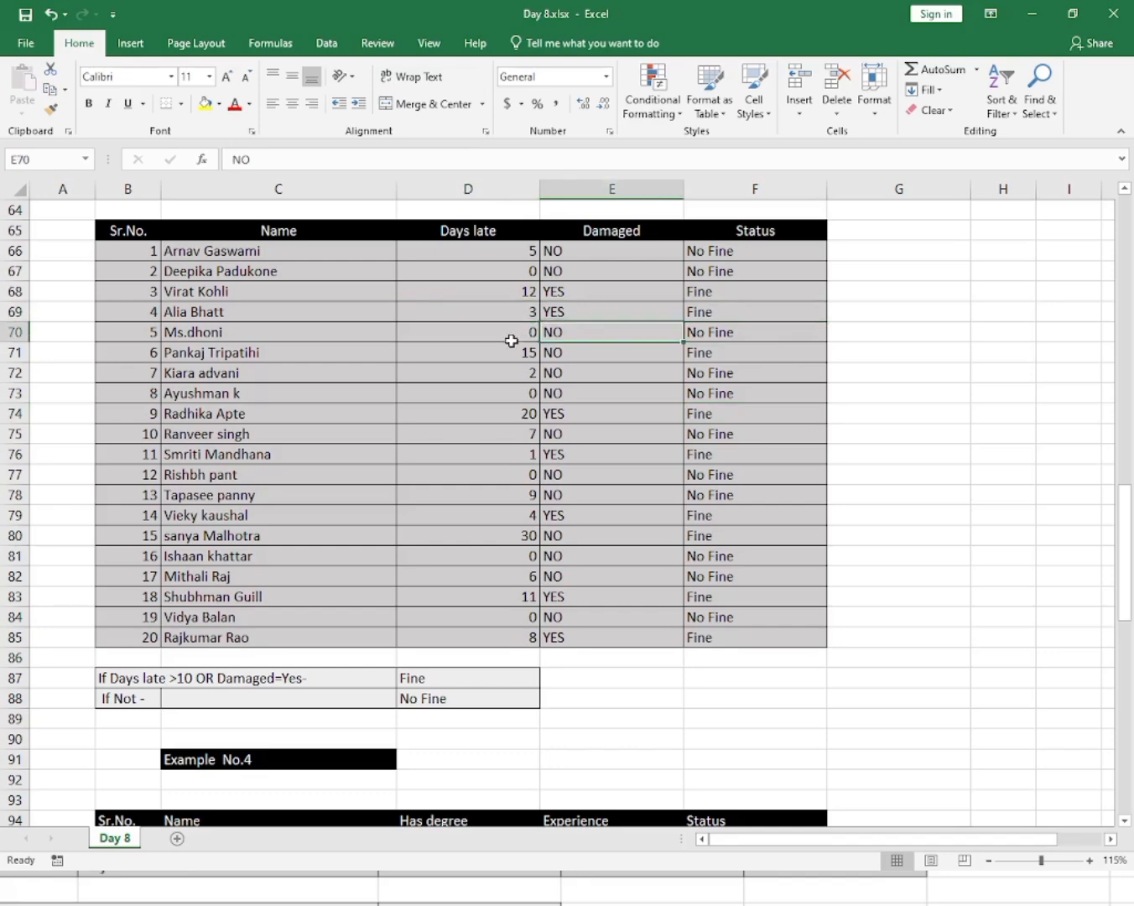
click(510, 337)
click(585, 377)
click(533, 393)
click(575, 399)
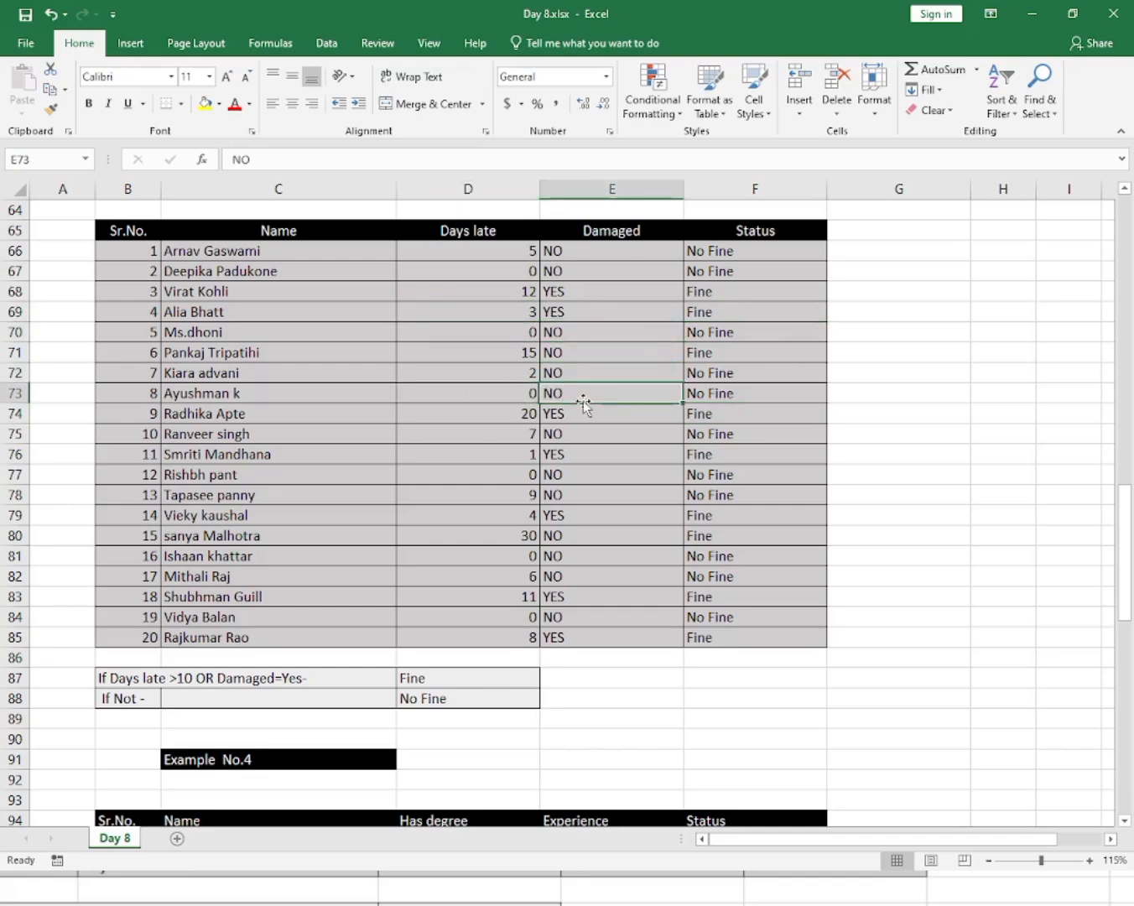
click(736, 416)
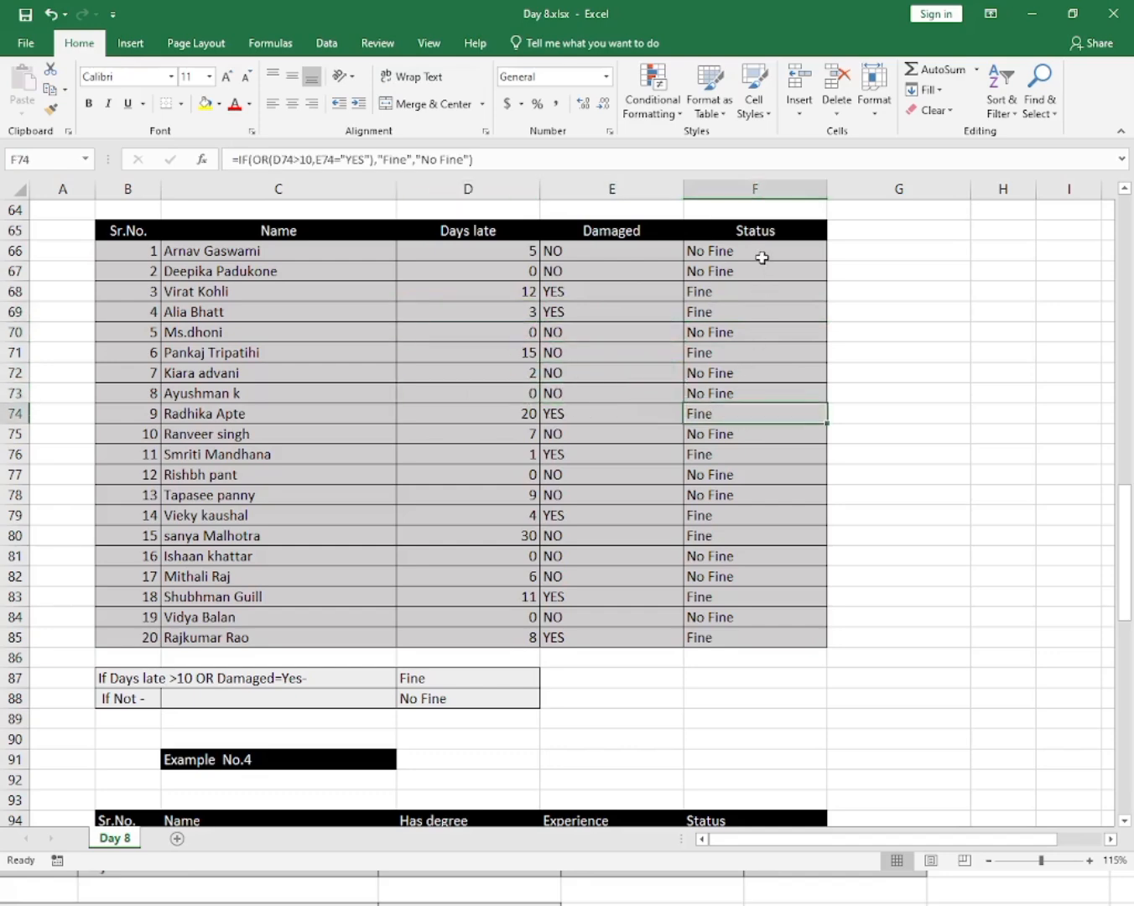
drag(760, 253, 749, 578)
click(749, 537)
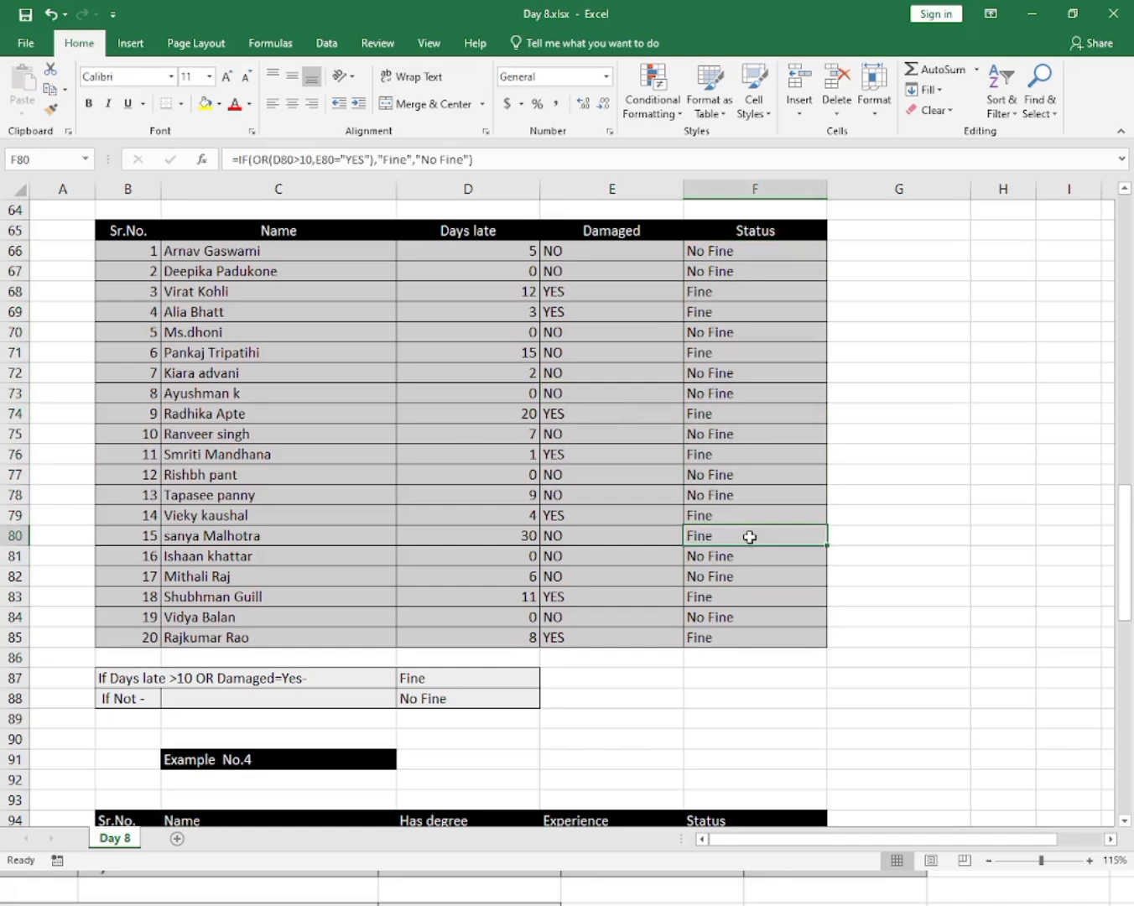
click(758, 488)
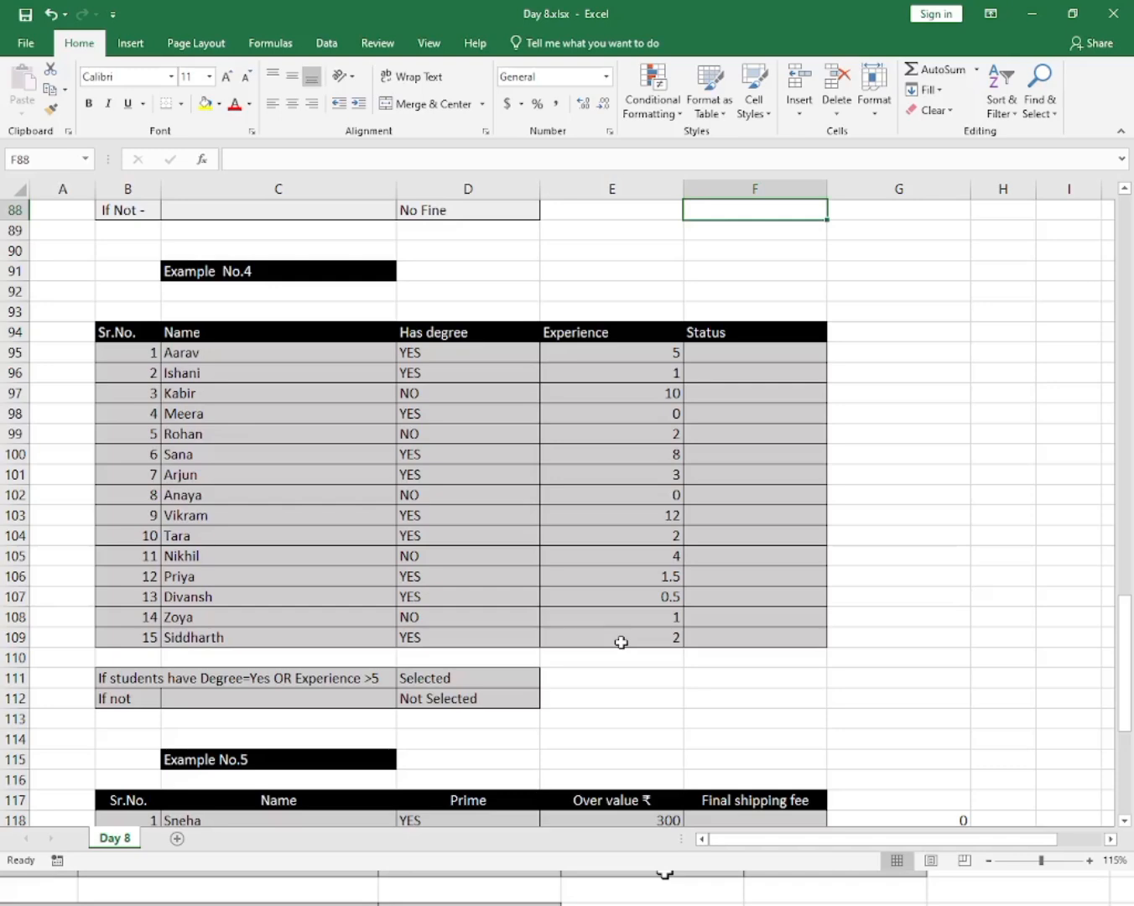
Examine the Example No.4 Has degree and Experience columns and the Selected and Not Selected criteria cells.
click(621, 594)
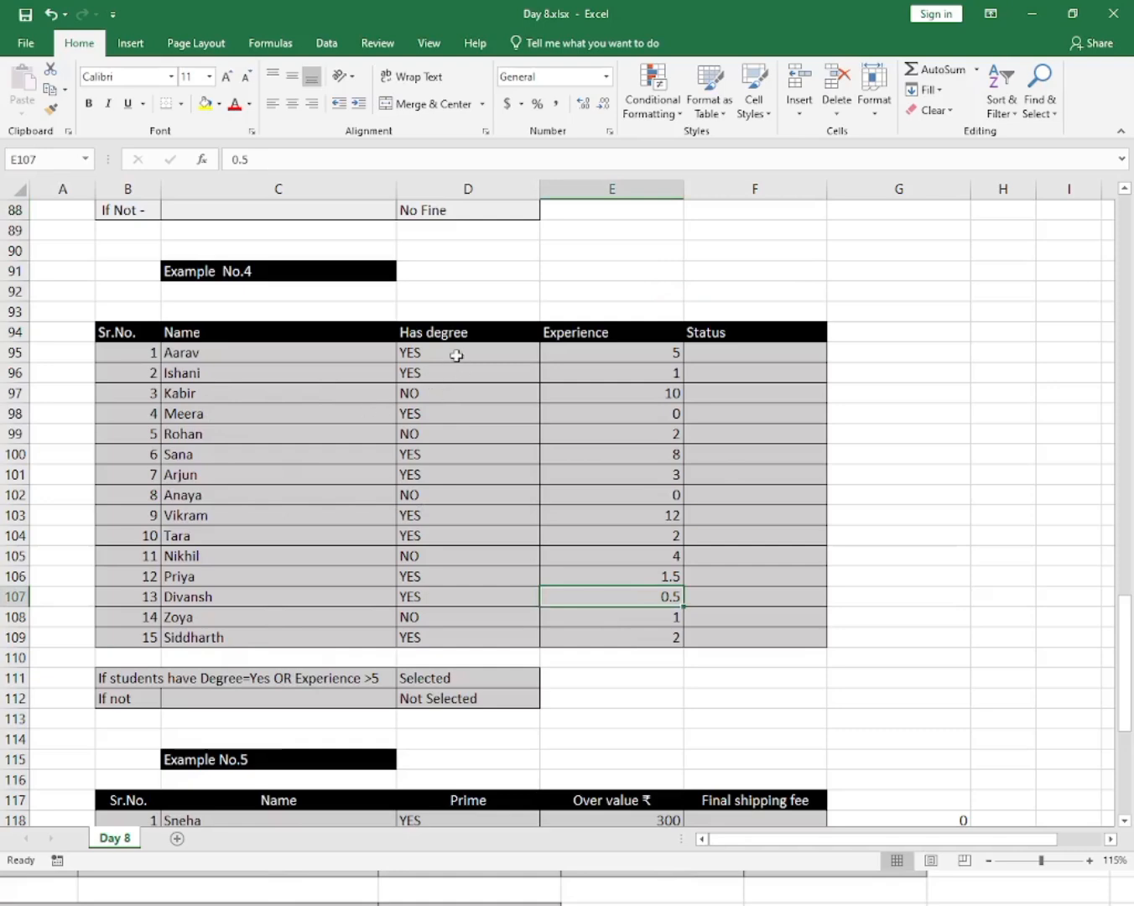
drag(458, 356, 453, 610)
click(464, 591)
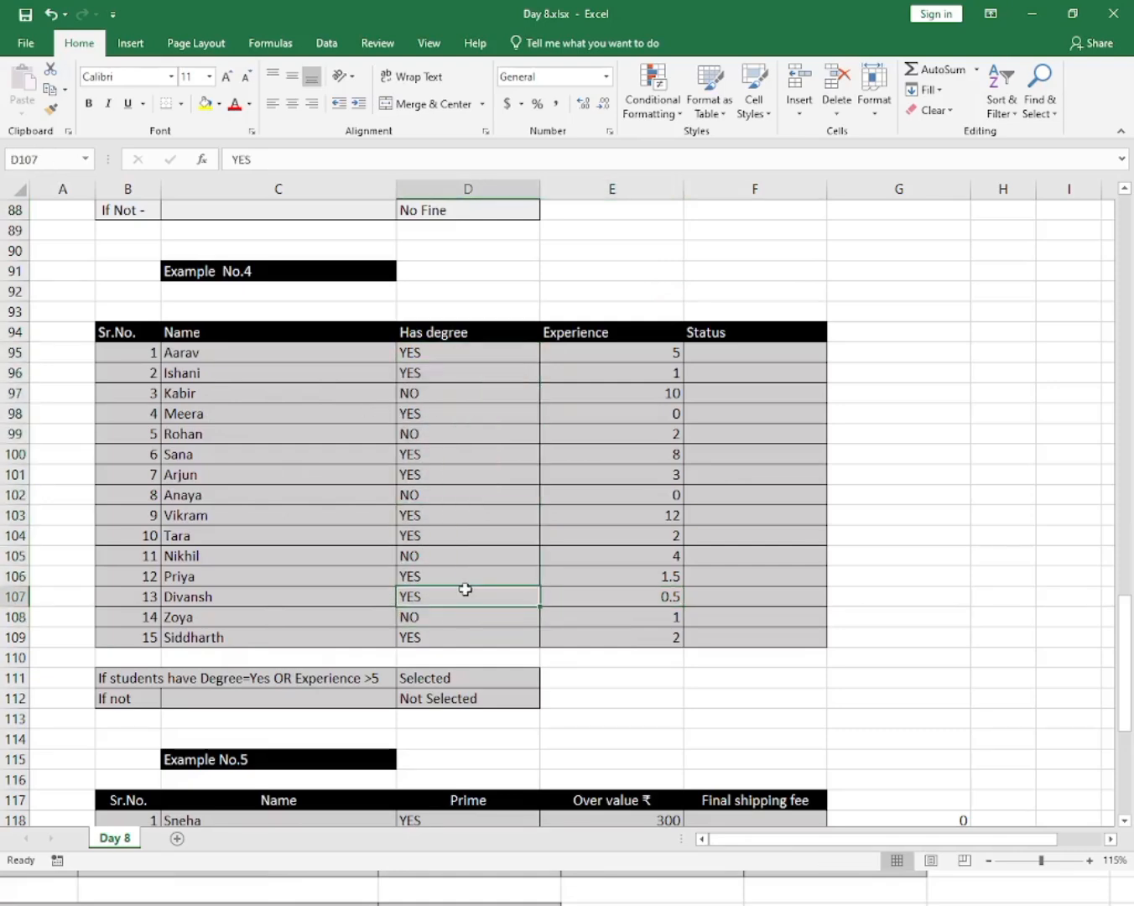
drag(623, 356, 629, 590)
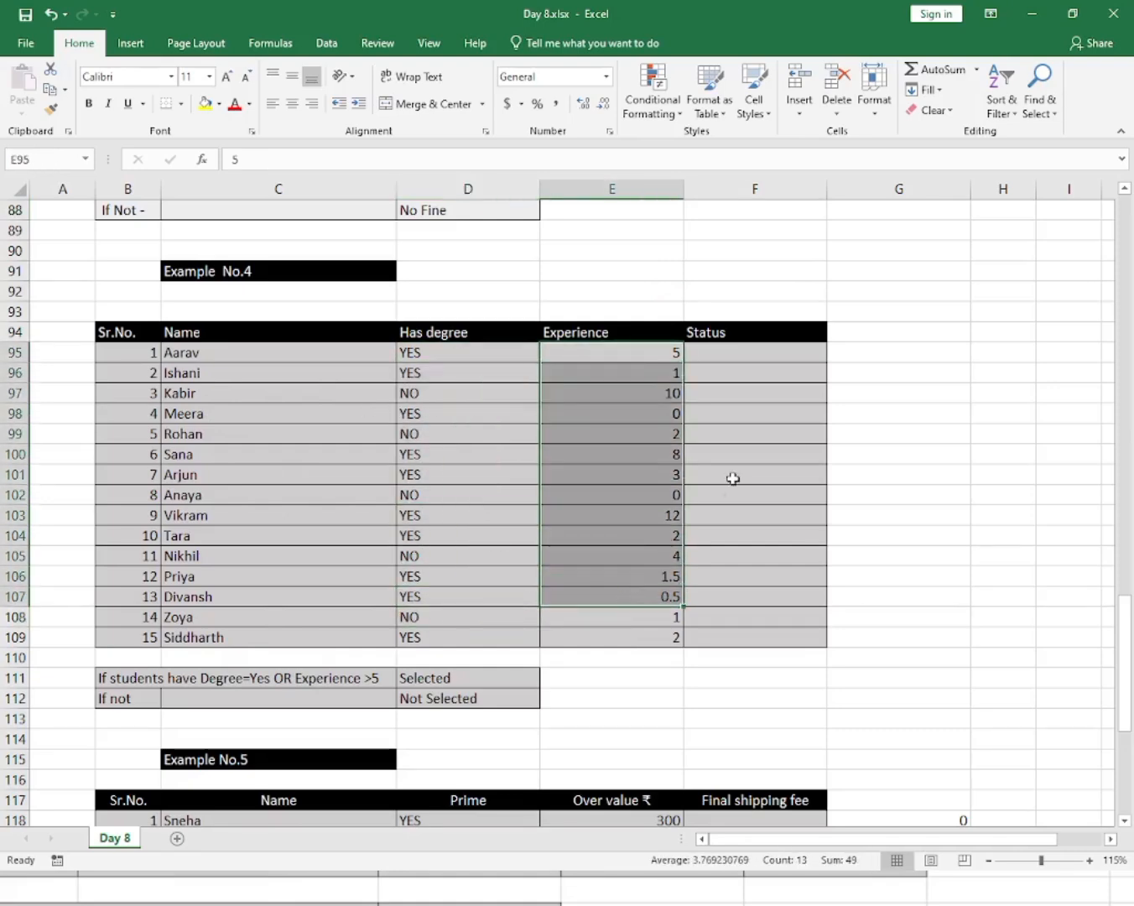
click(714, 355)
click(515, 679)
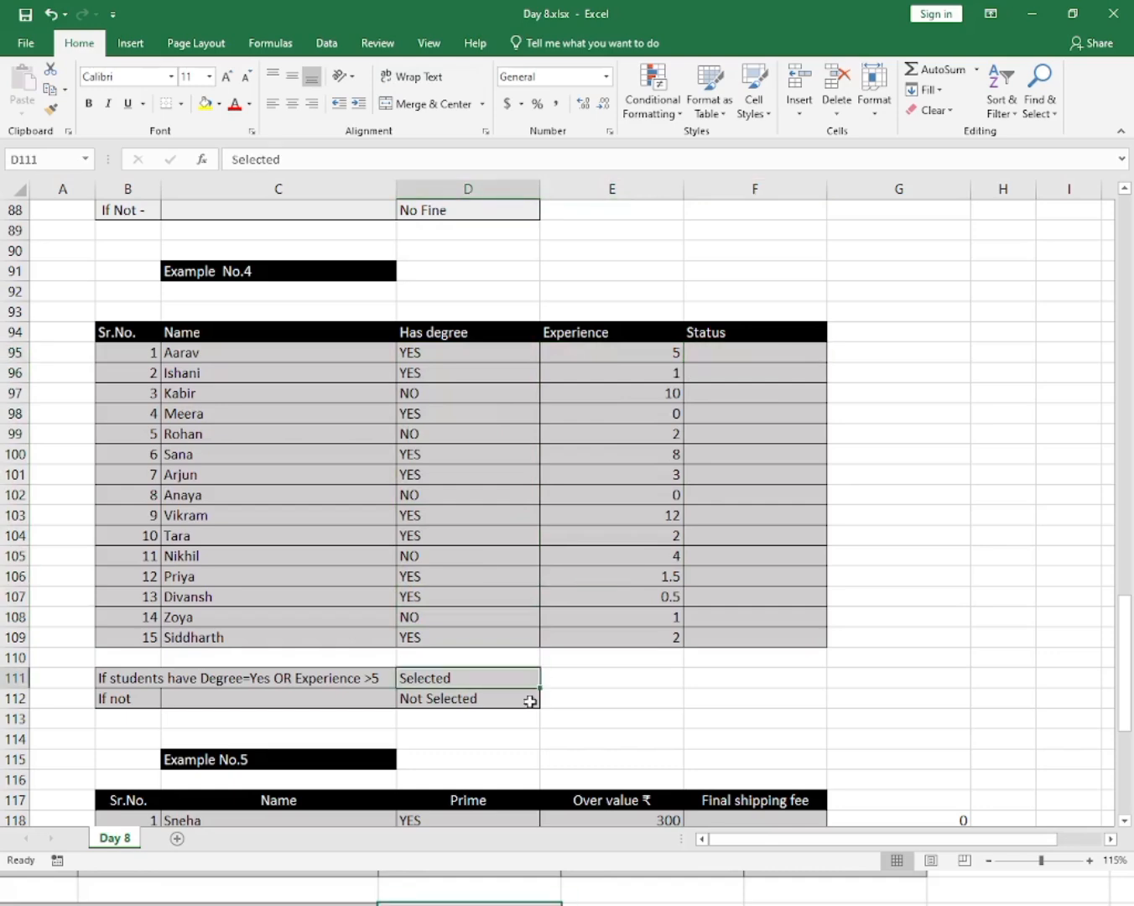
click(530, 702)
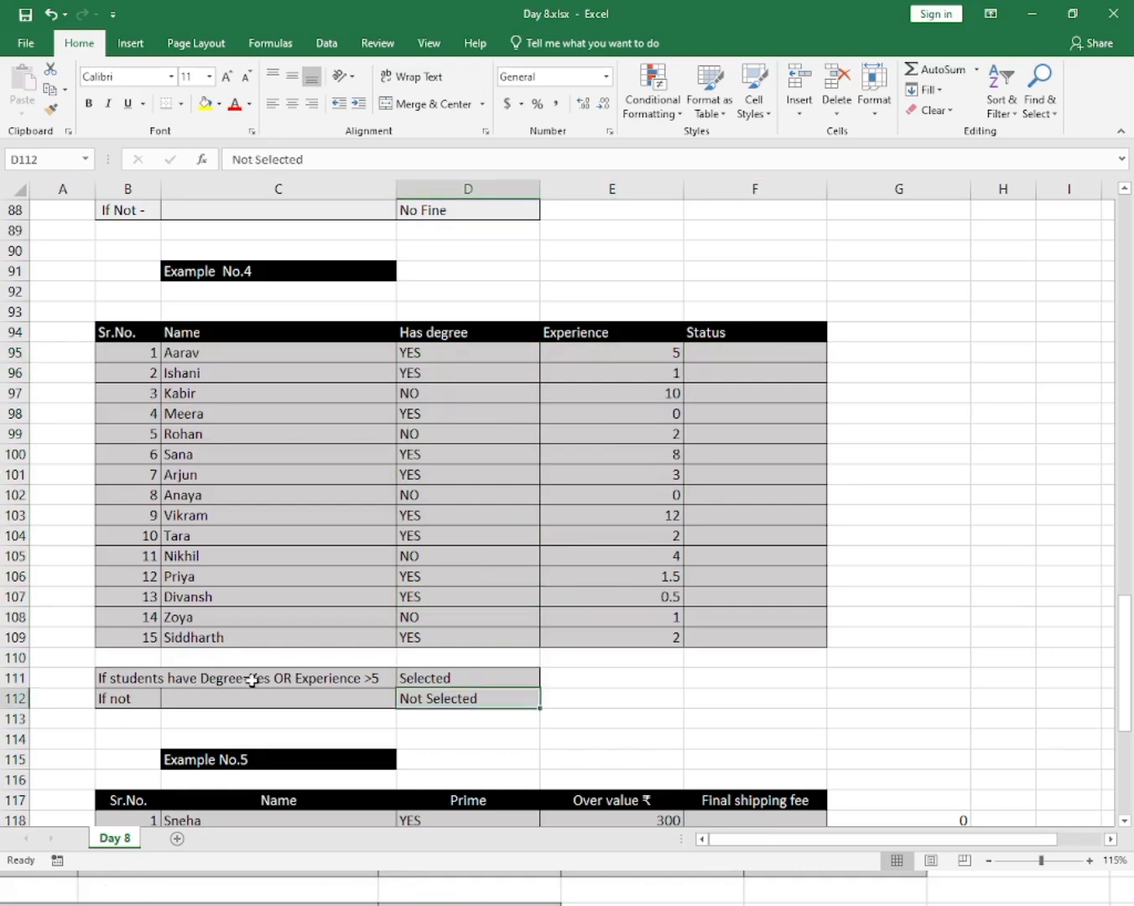
drag(449, 347, 460, 635)
click(459, 635)
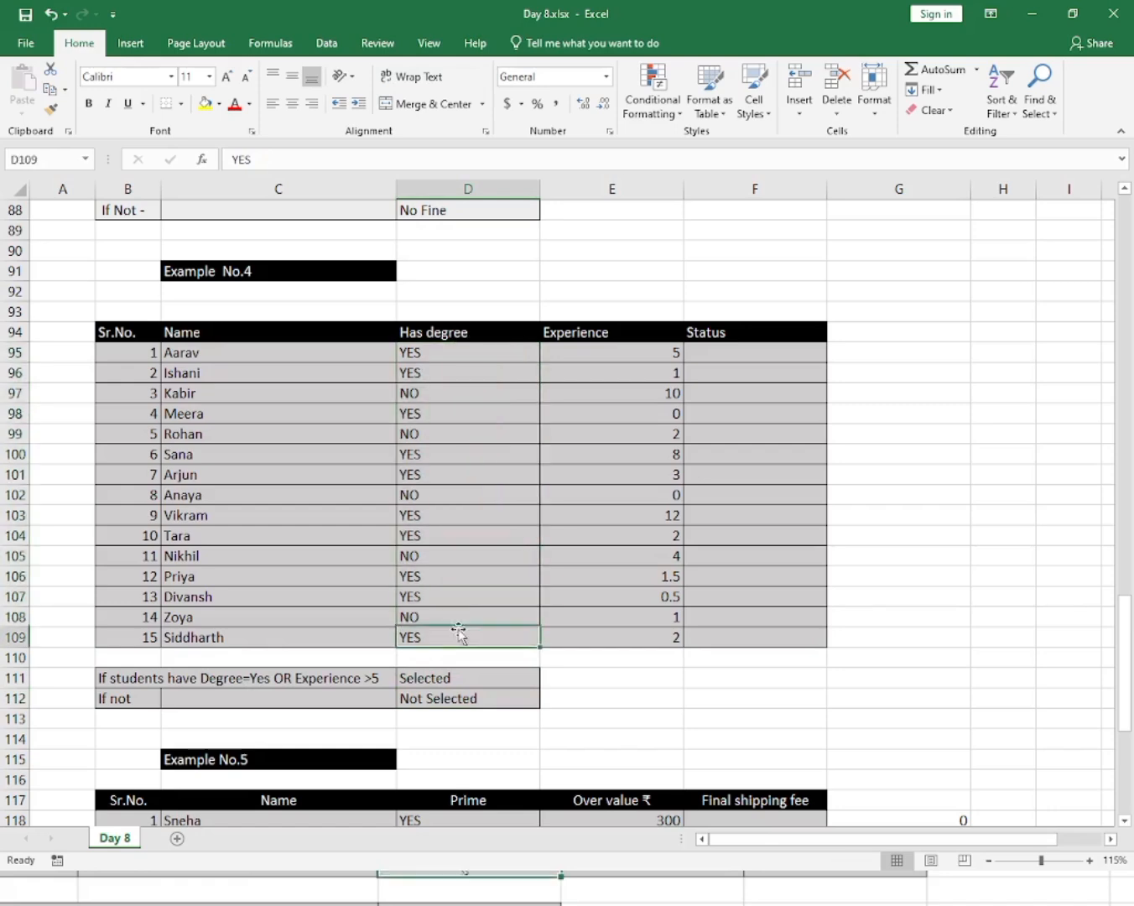
click(465, 601)
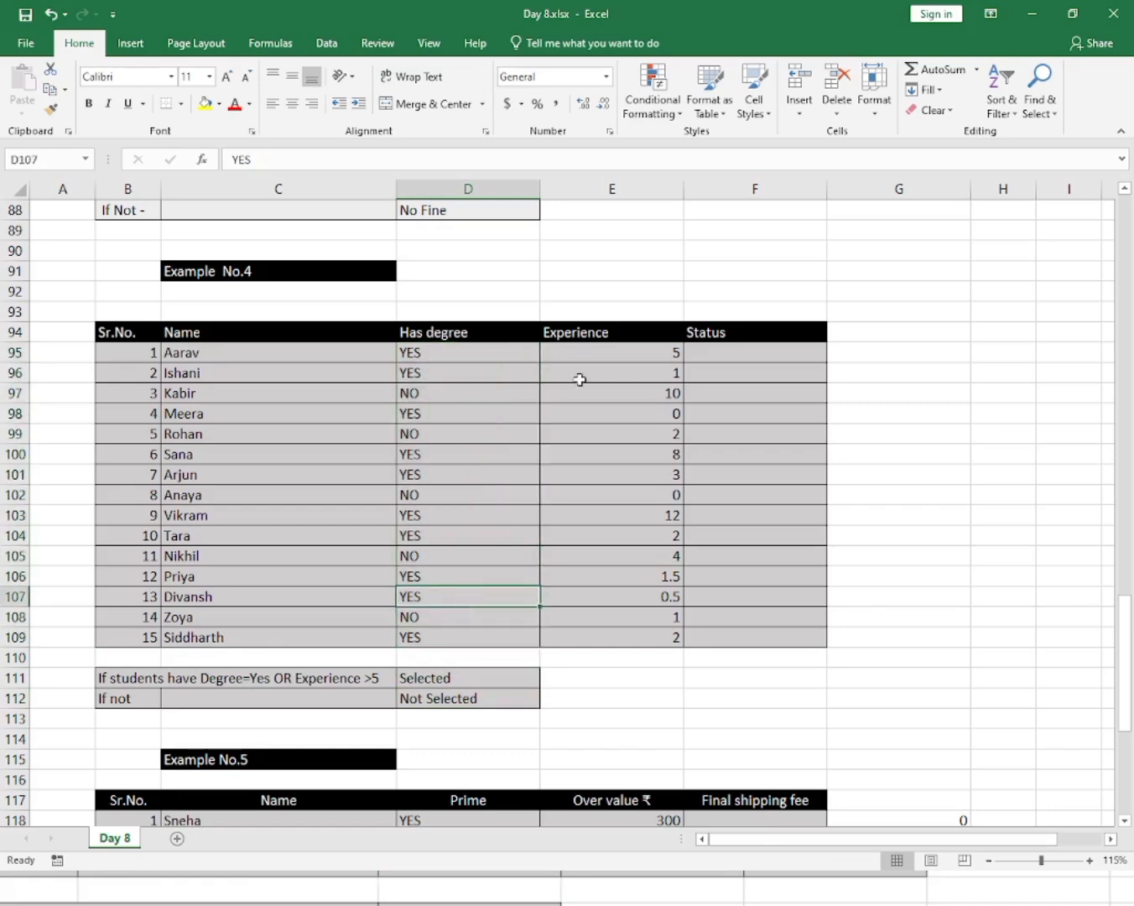
click(718, 356)
click(338, 676)
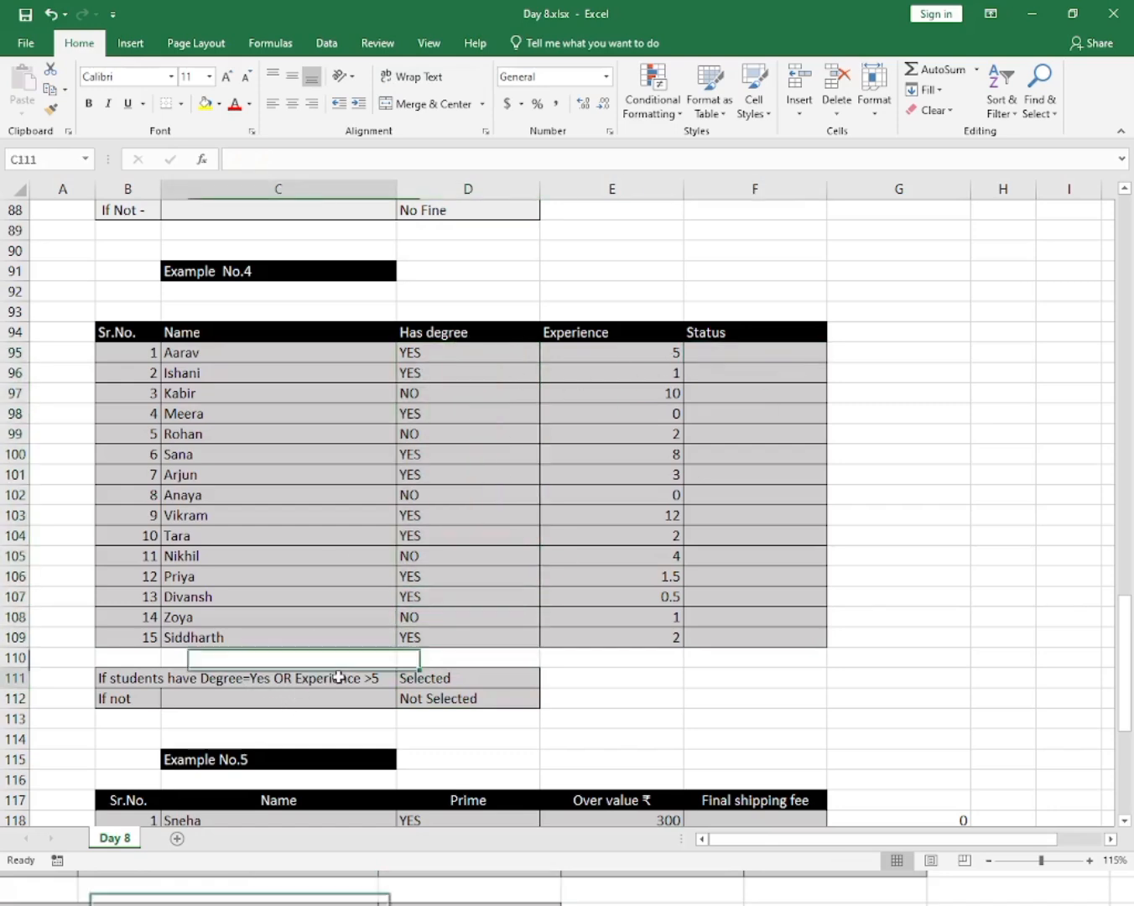
click(496, 529)
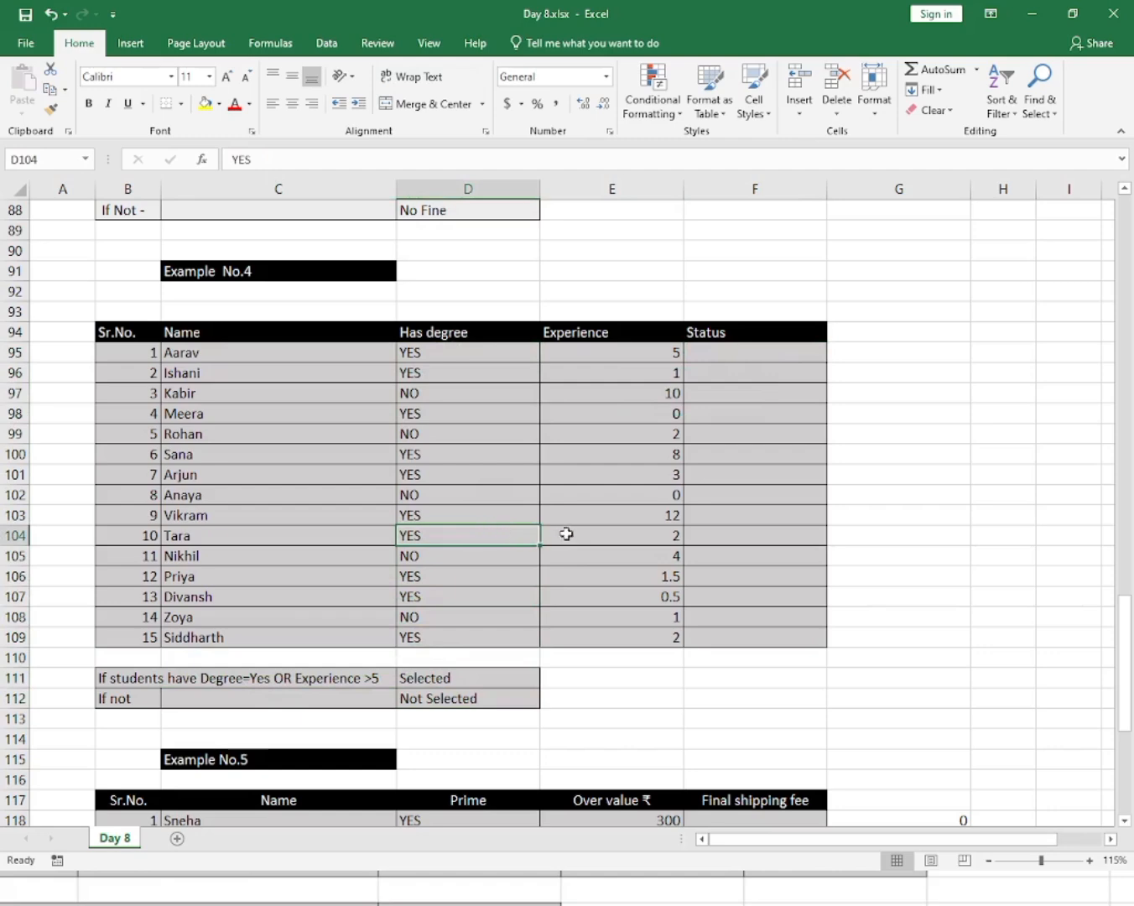
click(632, 557)
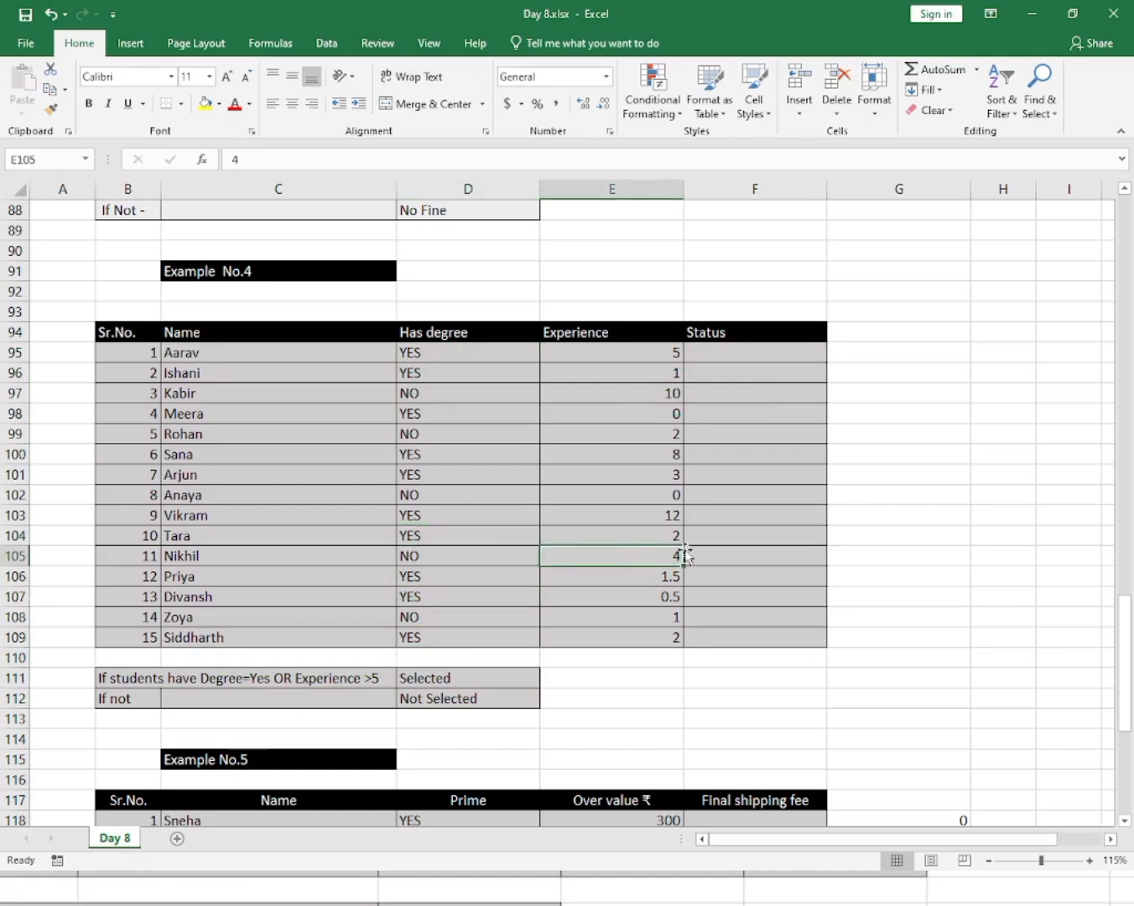
drag(730, 367, 731, 611)
click(731, 611)
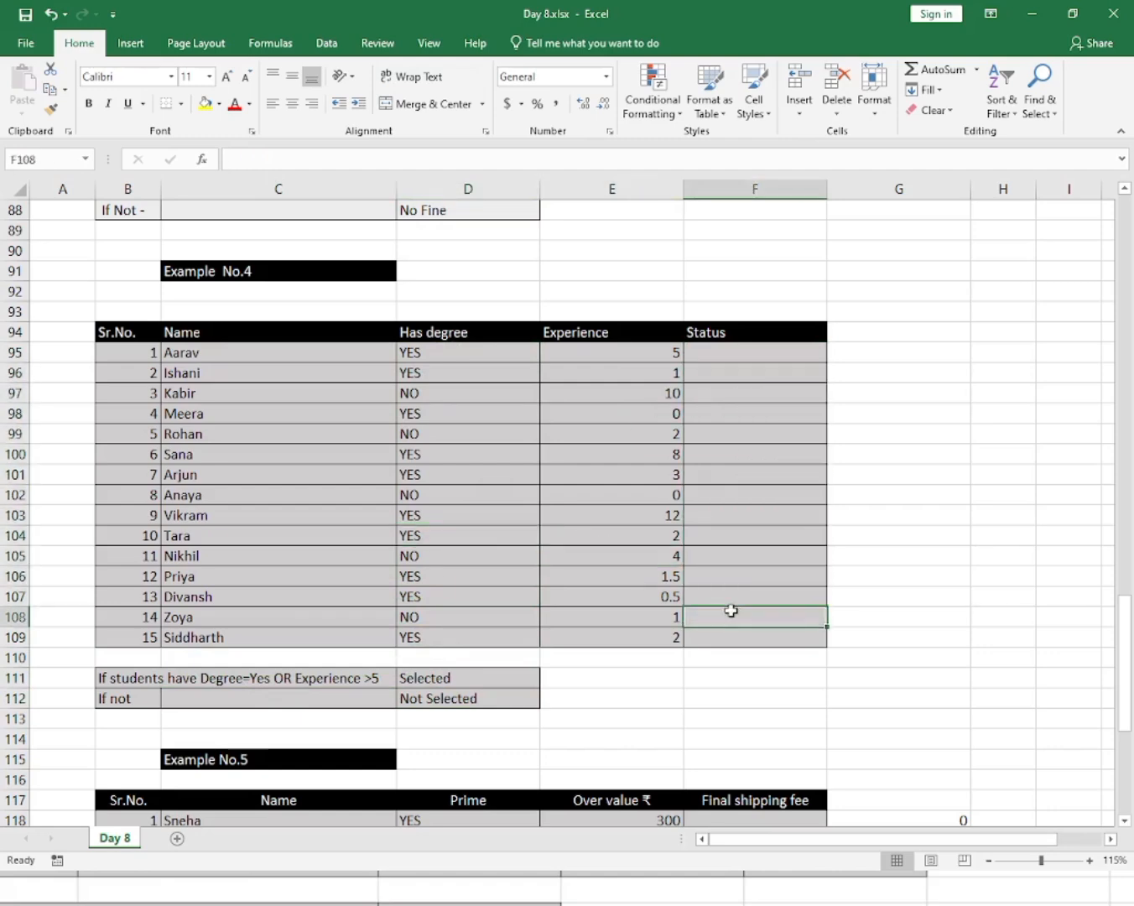
click(713, 541)
click(753, 469)
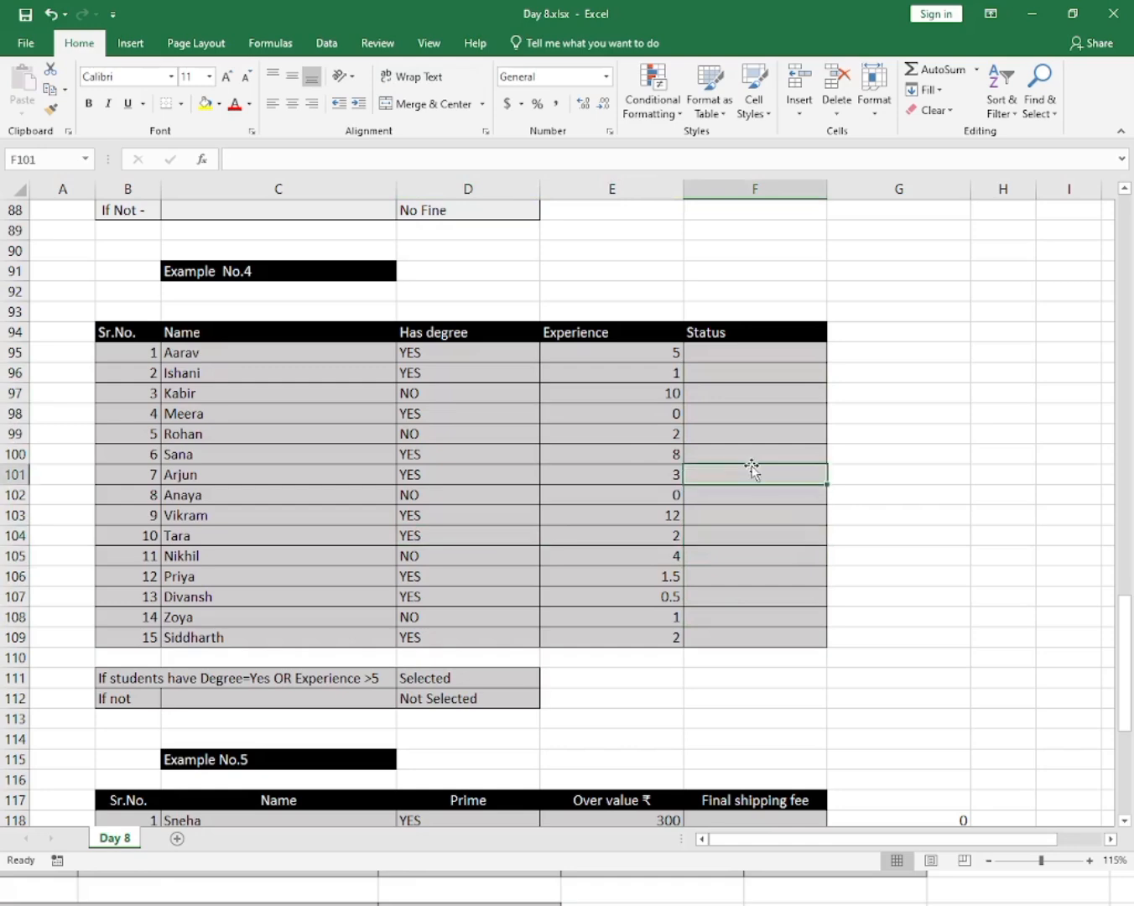
click(755, 401)
click(753, 457)
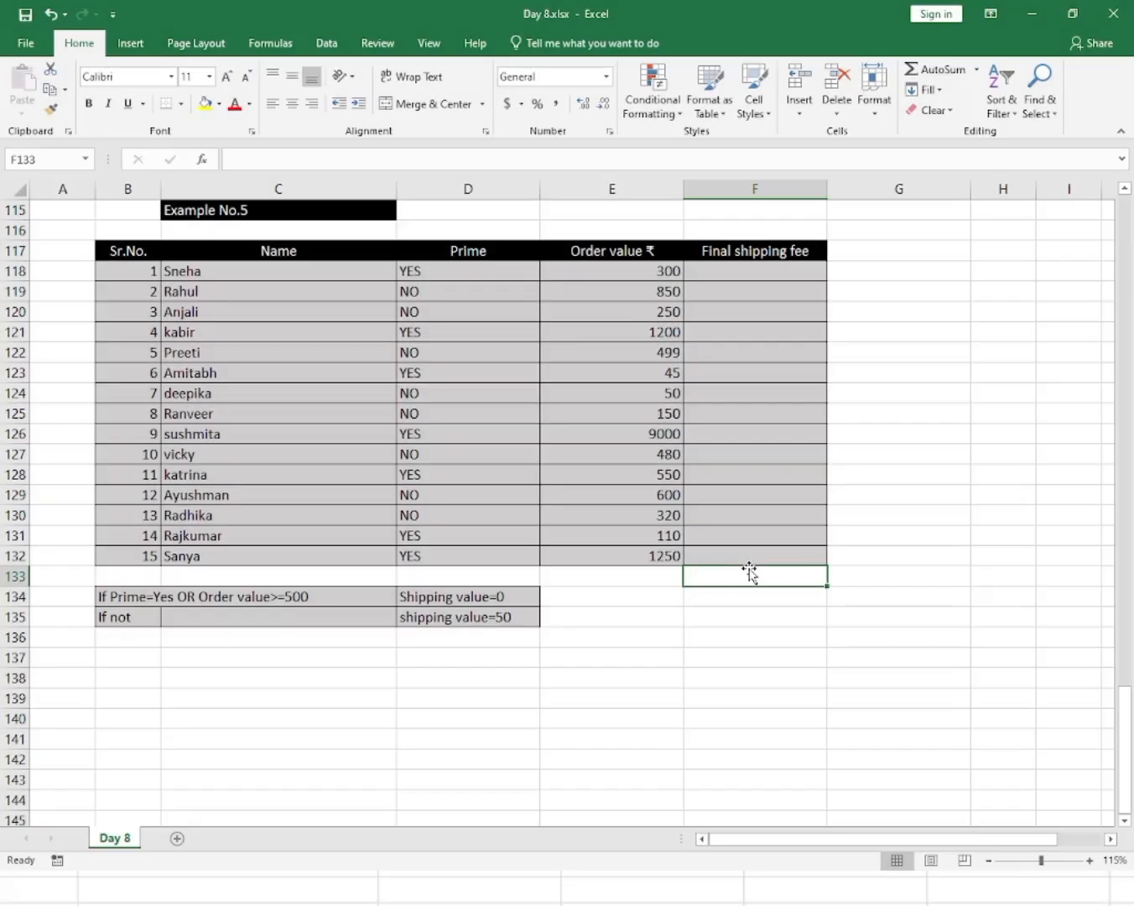
Examine the Example No.5 Prime and Order value columns and the shipping value criteria cells.
click(641, 560)
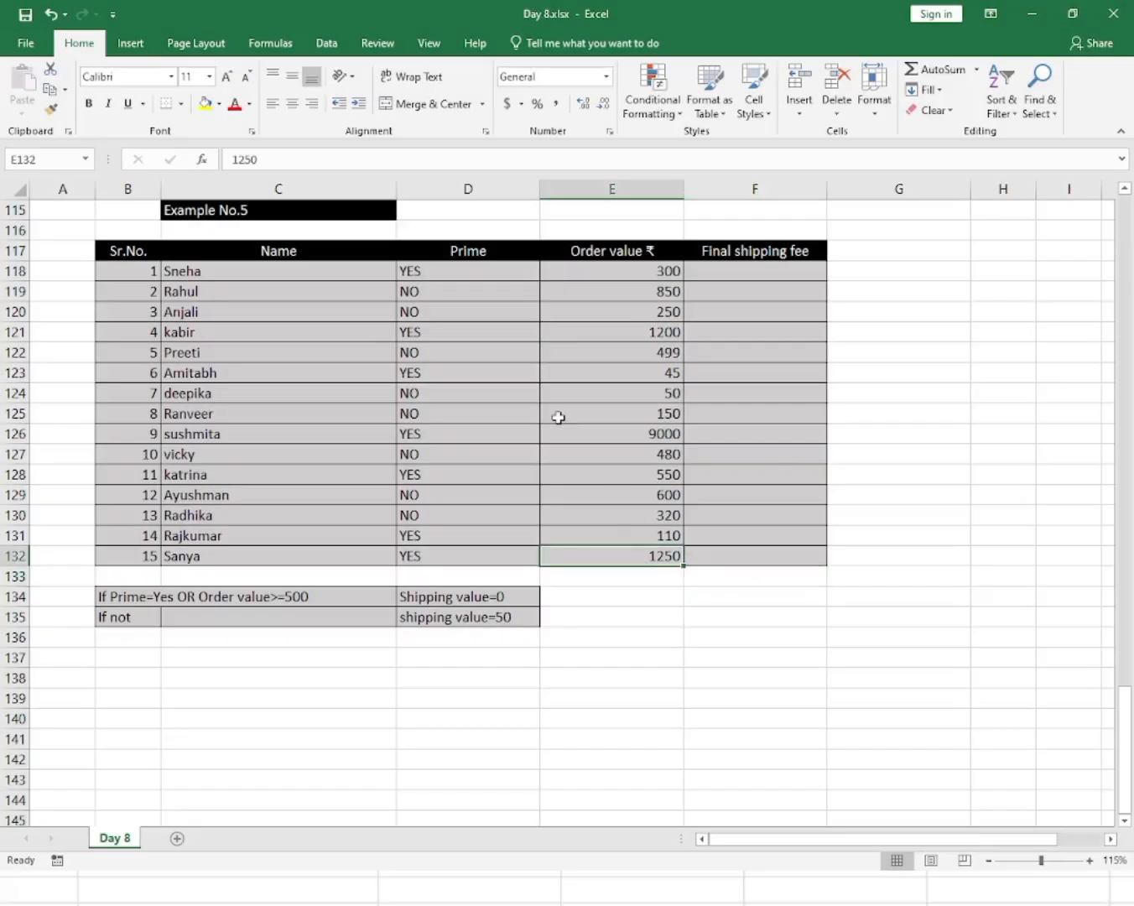
click(330, 277)
key(shift+Down)
key(shift+Down)
key(shift+Down)
key(shift+Down)
key(shift+Down)
key(shift+Down)
key(shift+Down)
key(shift+Down)
key(shift+Down)
click(461, 387)
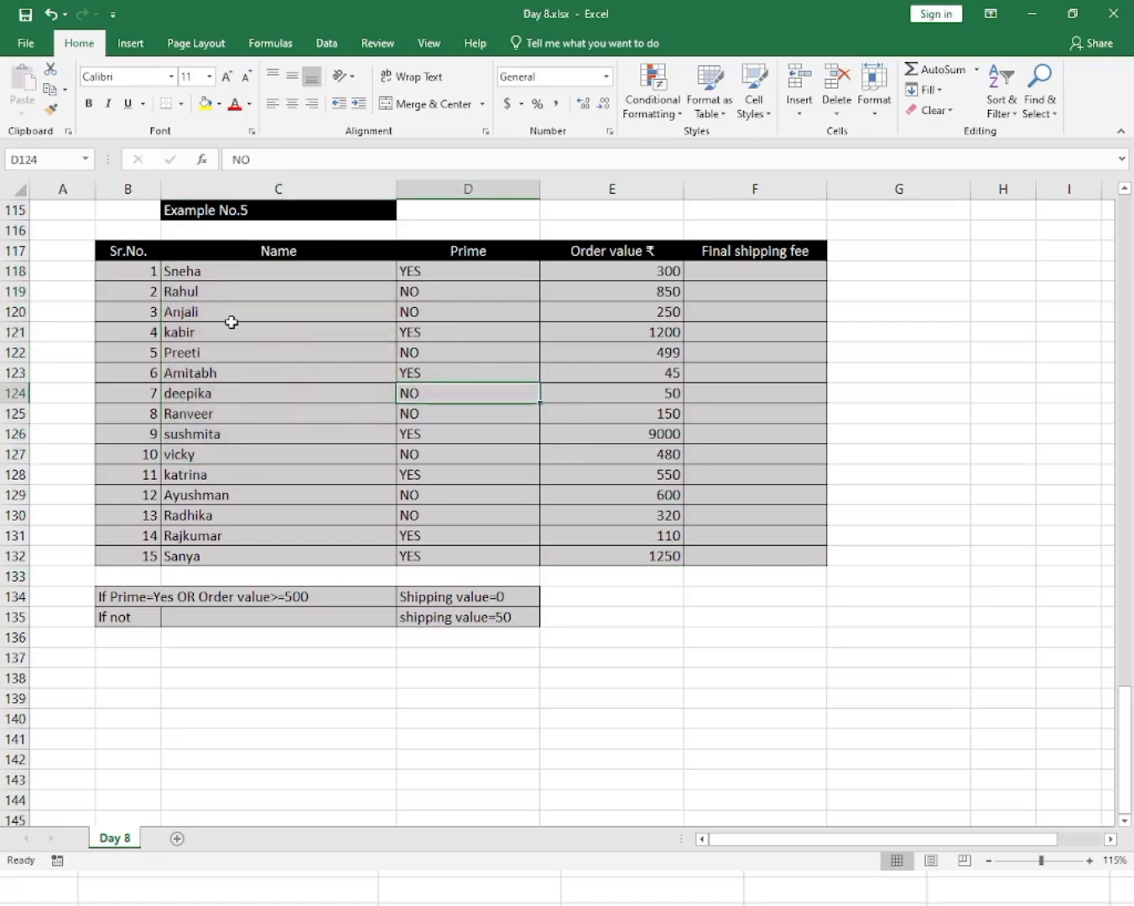
drag(495, 276, 510, 486)
click(503, 464)
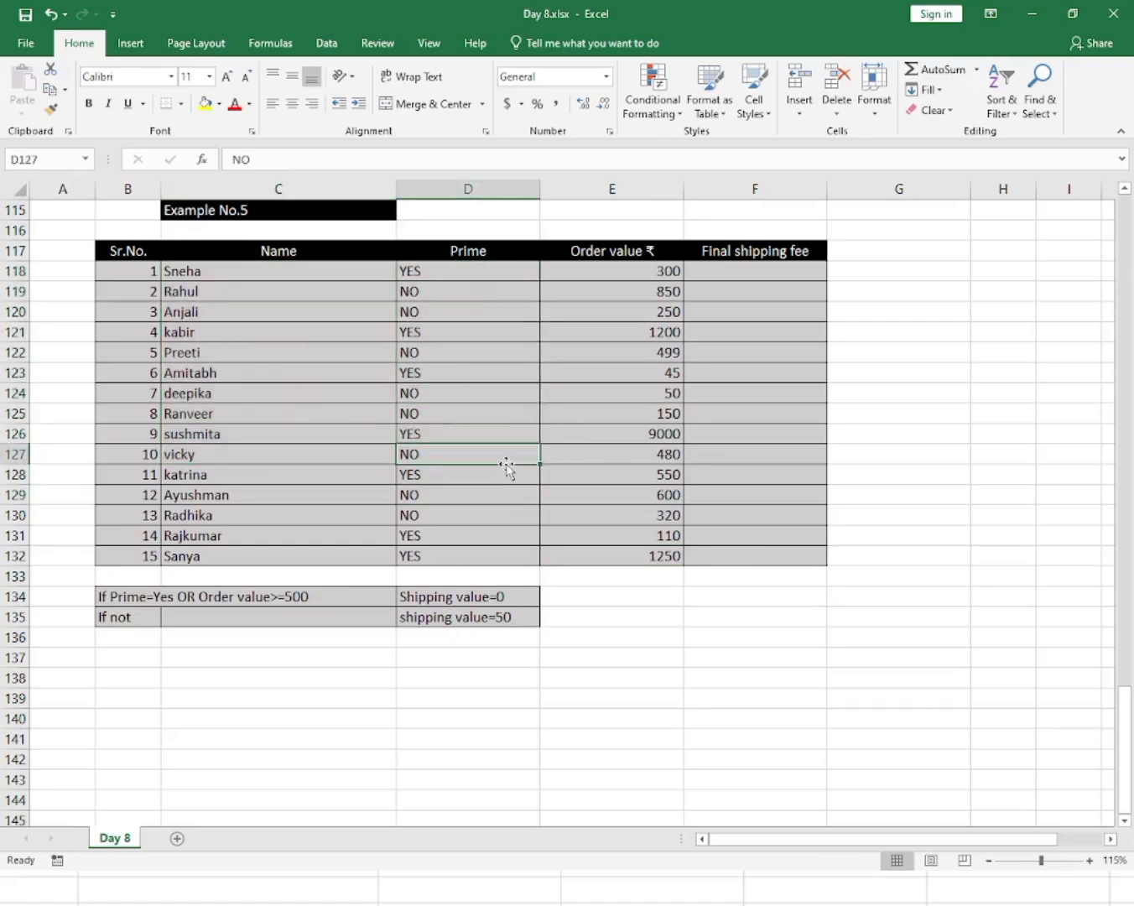
drag(624, 274, 640, 464)
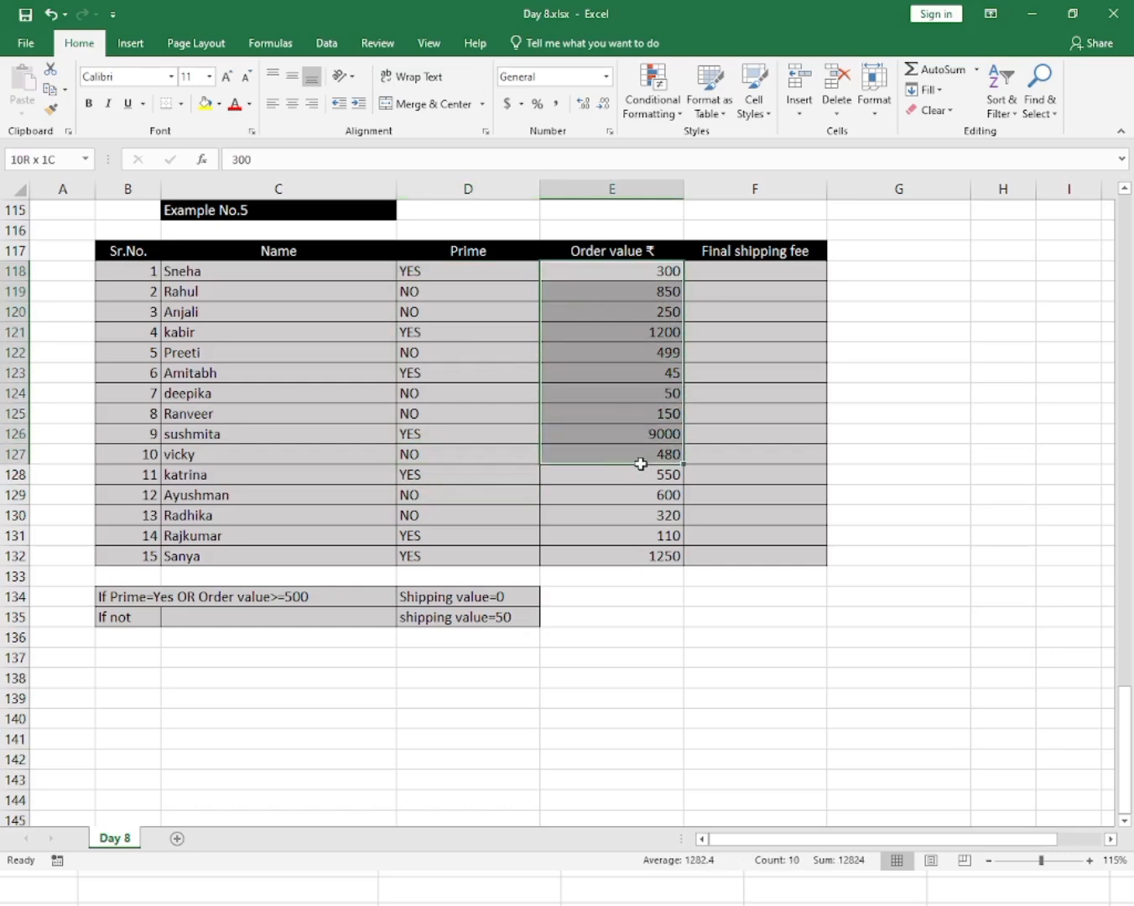
click(639, 461)
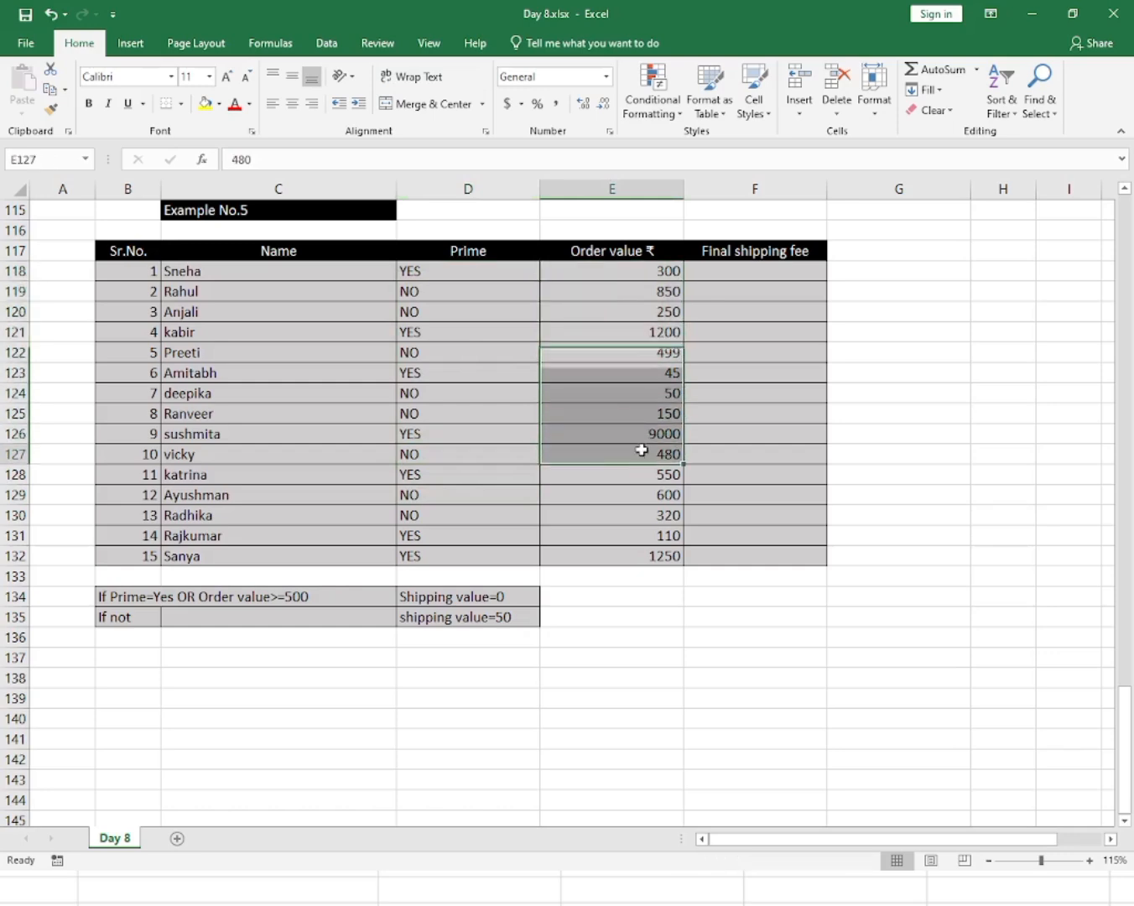
click(765, 275)
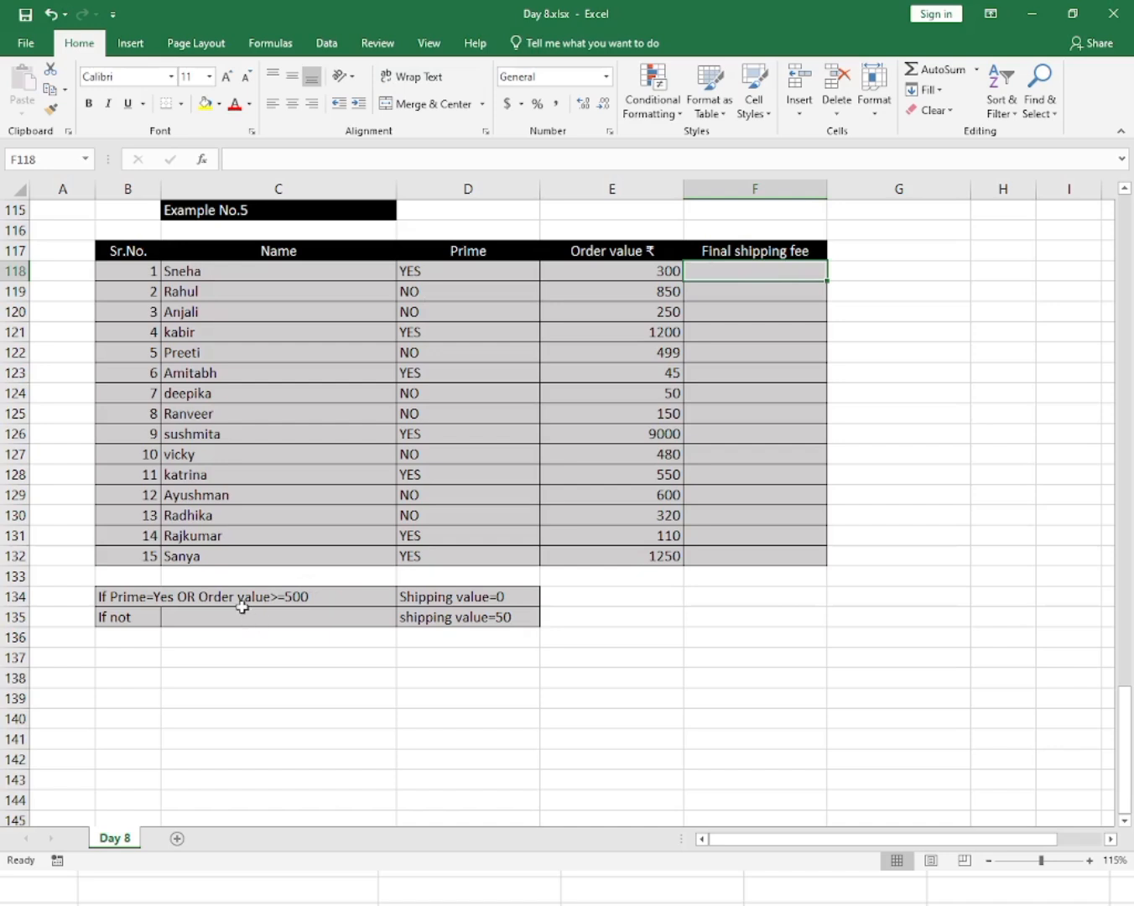
Review the shipping criteria cells alongside the Prime, Order value and Final shipping fee columns of Example No.5.
click(211, 601)
click(116, 599)
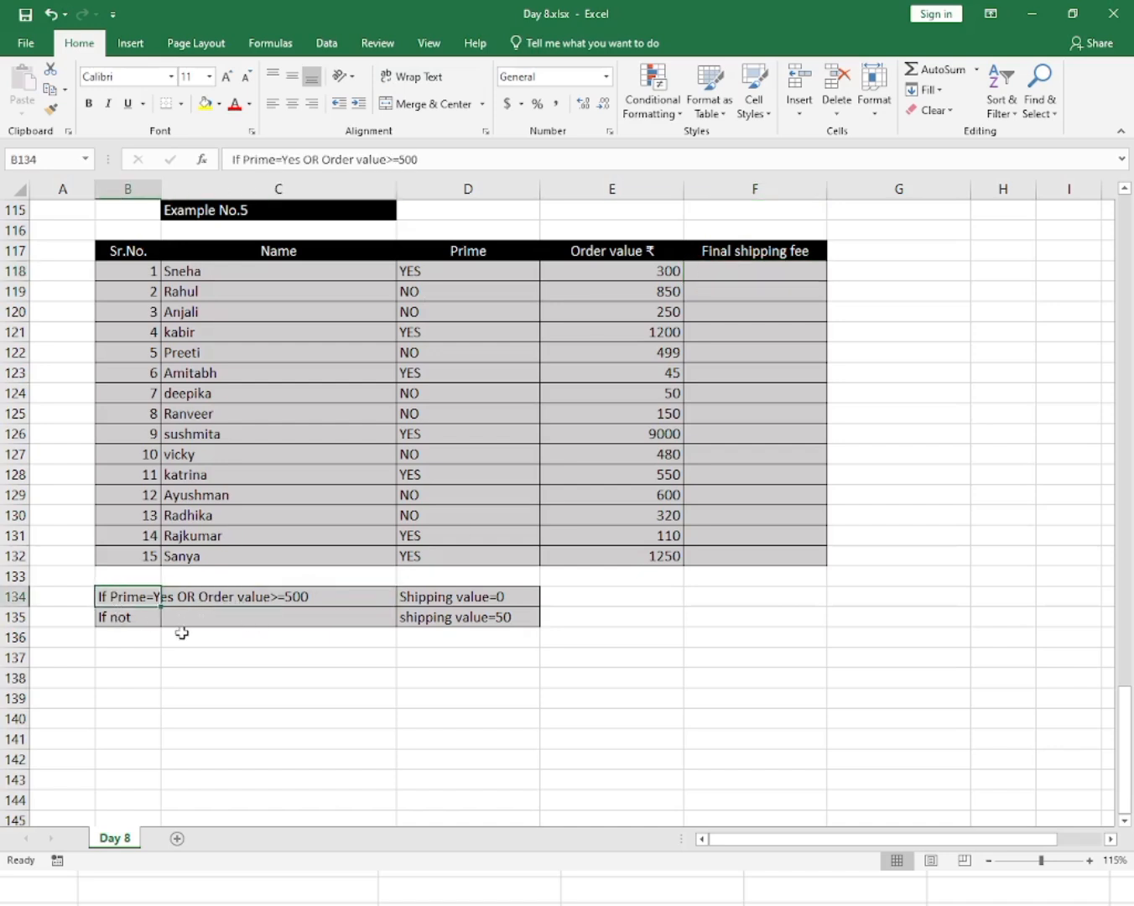
drag(465, 270, 479, 467)
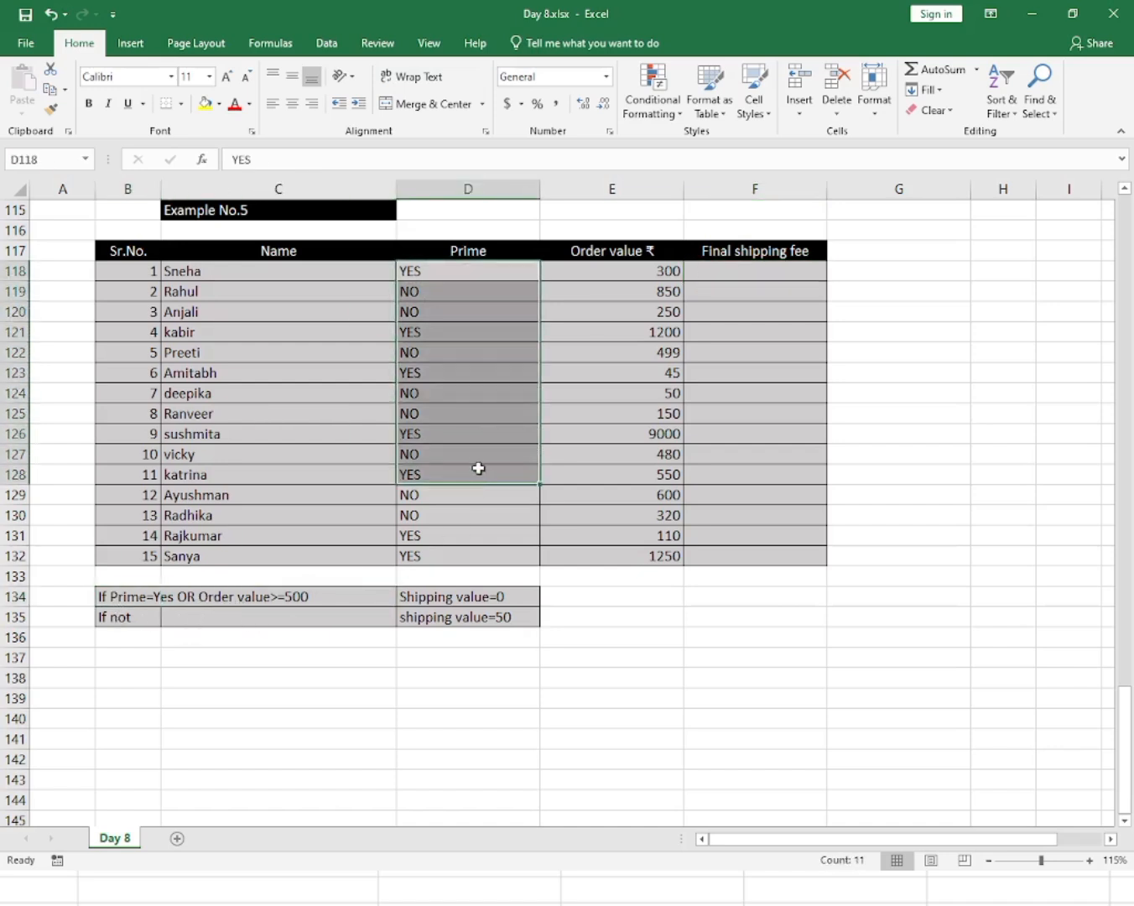
click(471, 456)
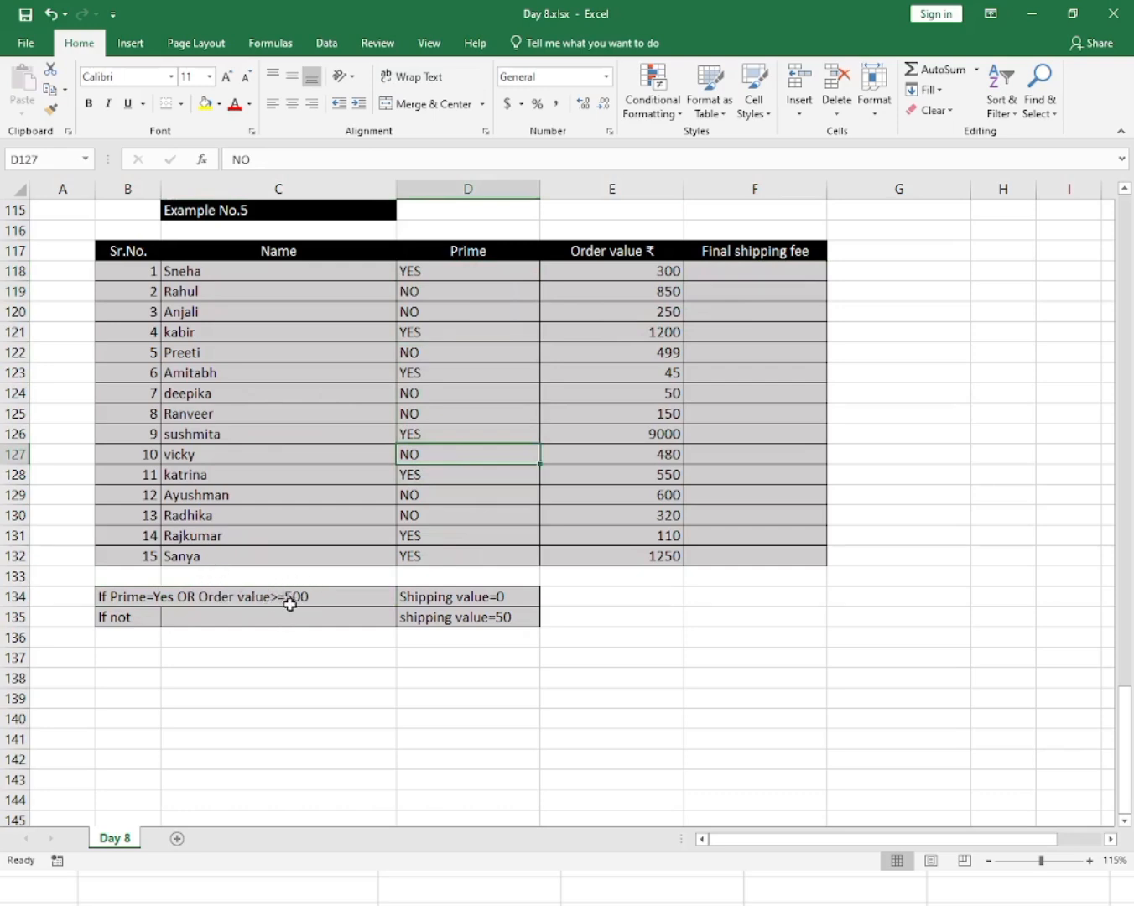
drag(618, 278, 625, 510)
click(636, 477)
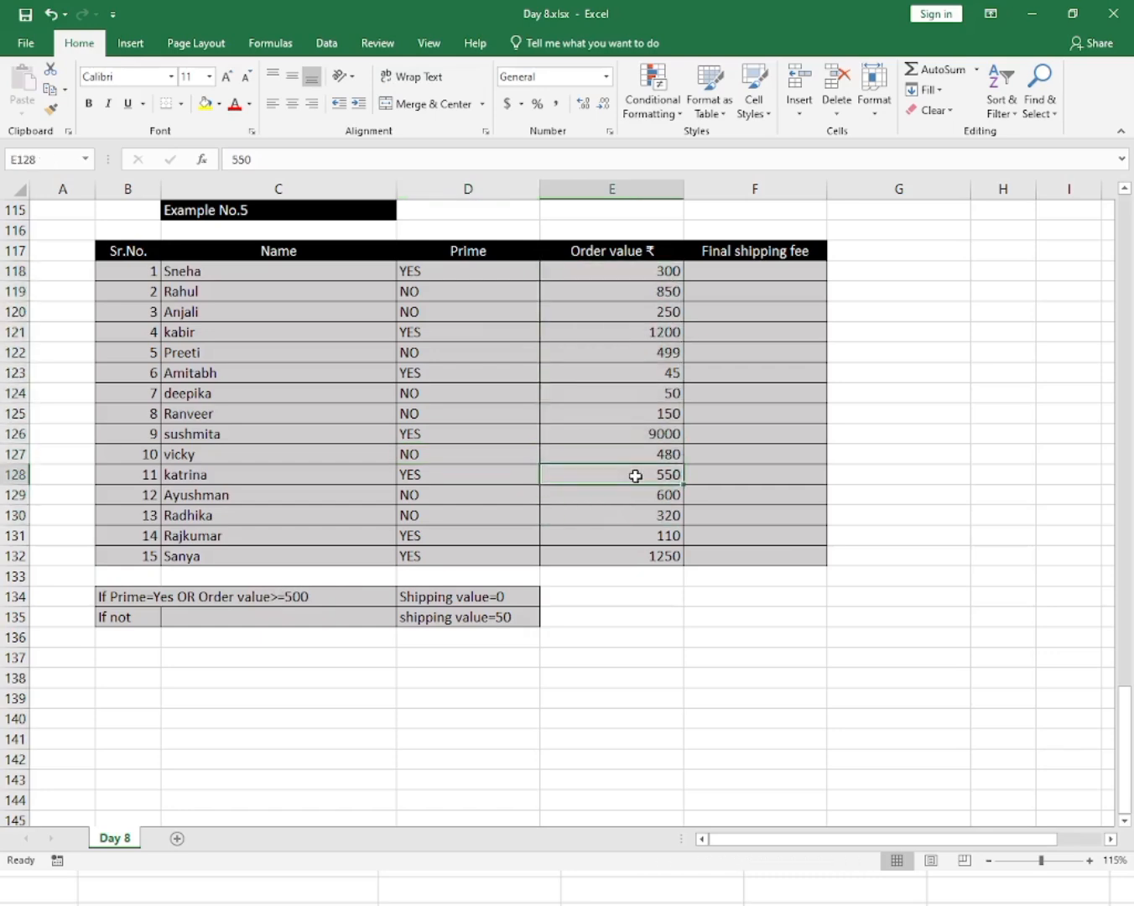
click(482, 601)
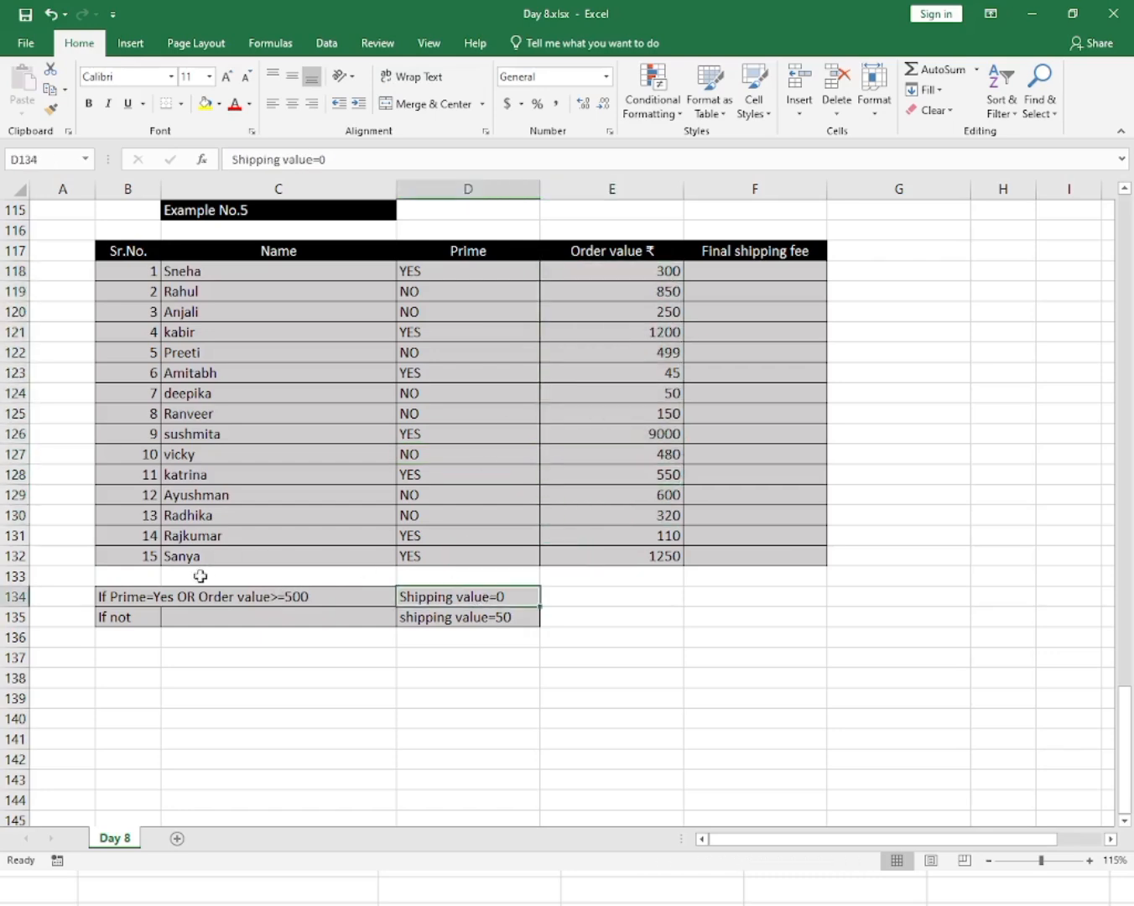
click(154, 599)
drag(455, 271, 471, 554)
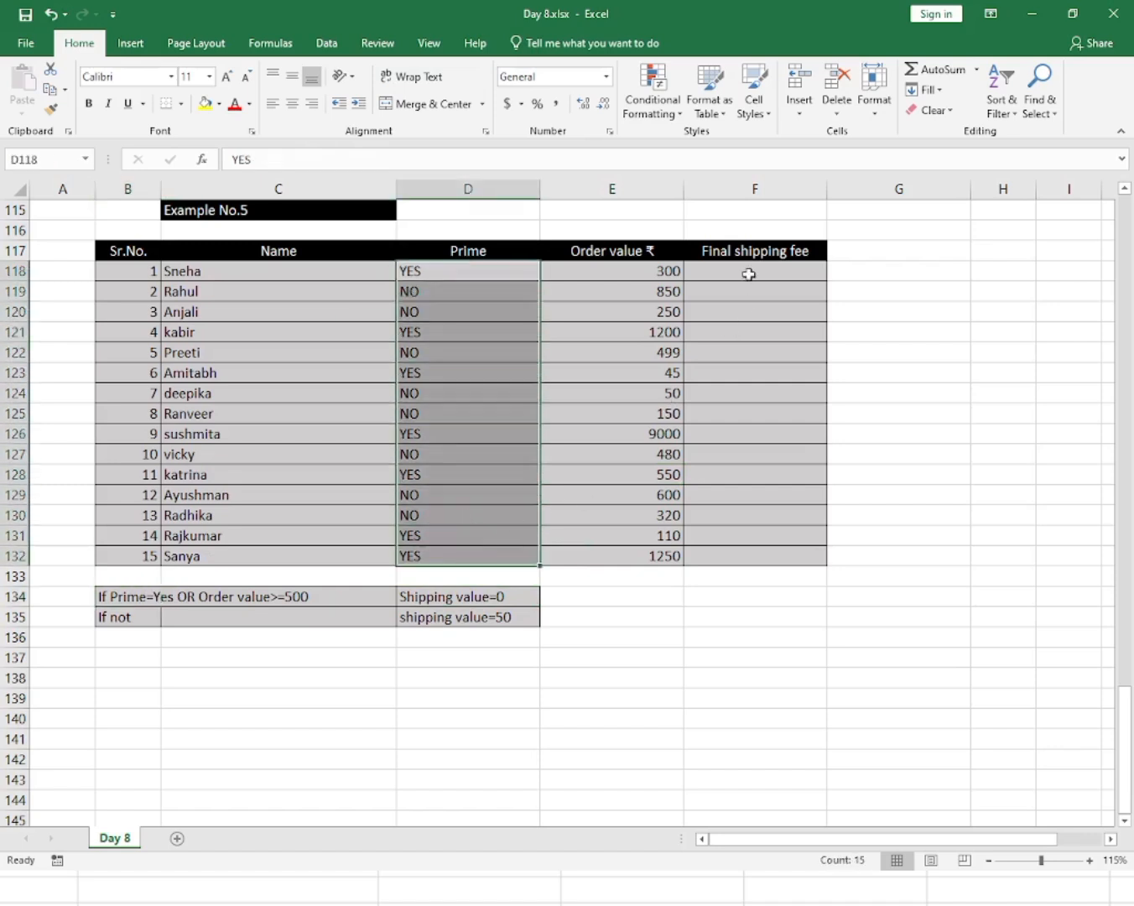
drag(748, 274, 754, 550)
click(758, 536)
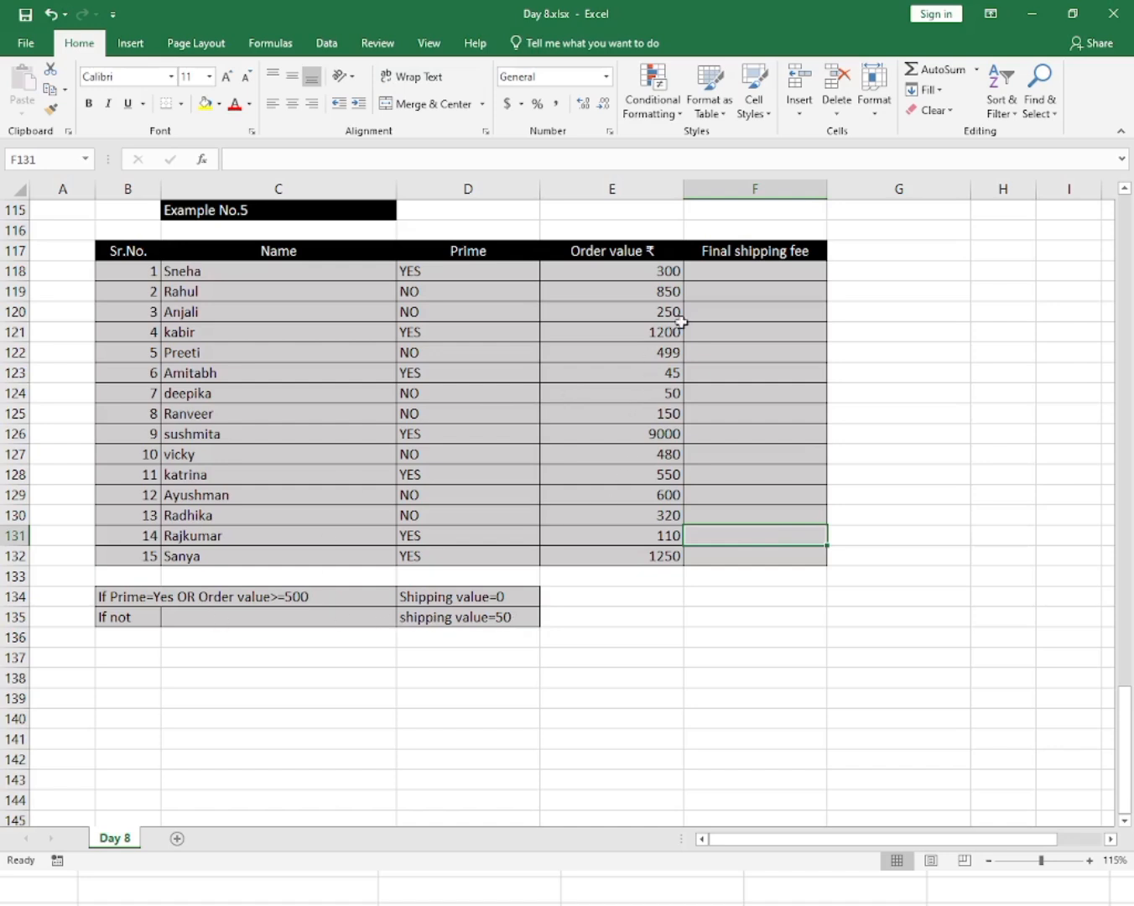
click(716, 289)
click(718, 270)
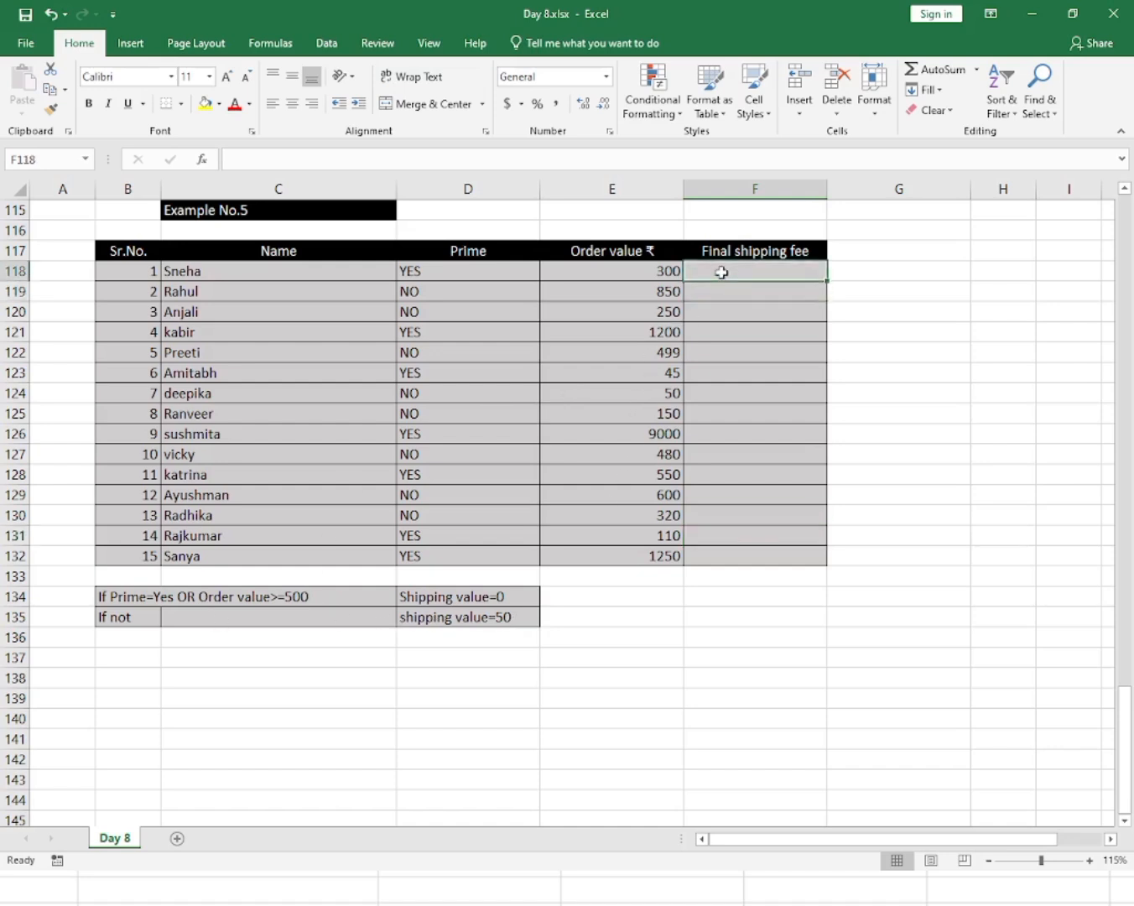
Enter =IF(OR(D118="Yes",E118>=500),0,50) in F118 to calculate the final shipping fee.
text(=)
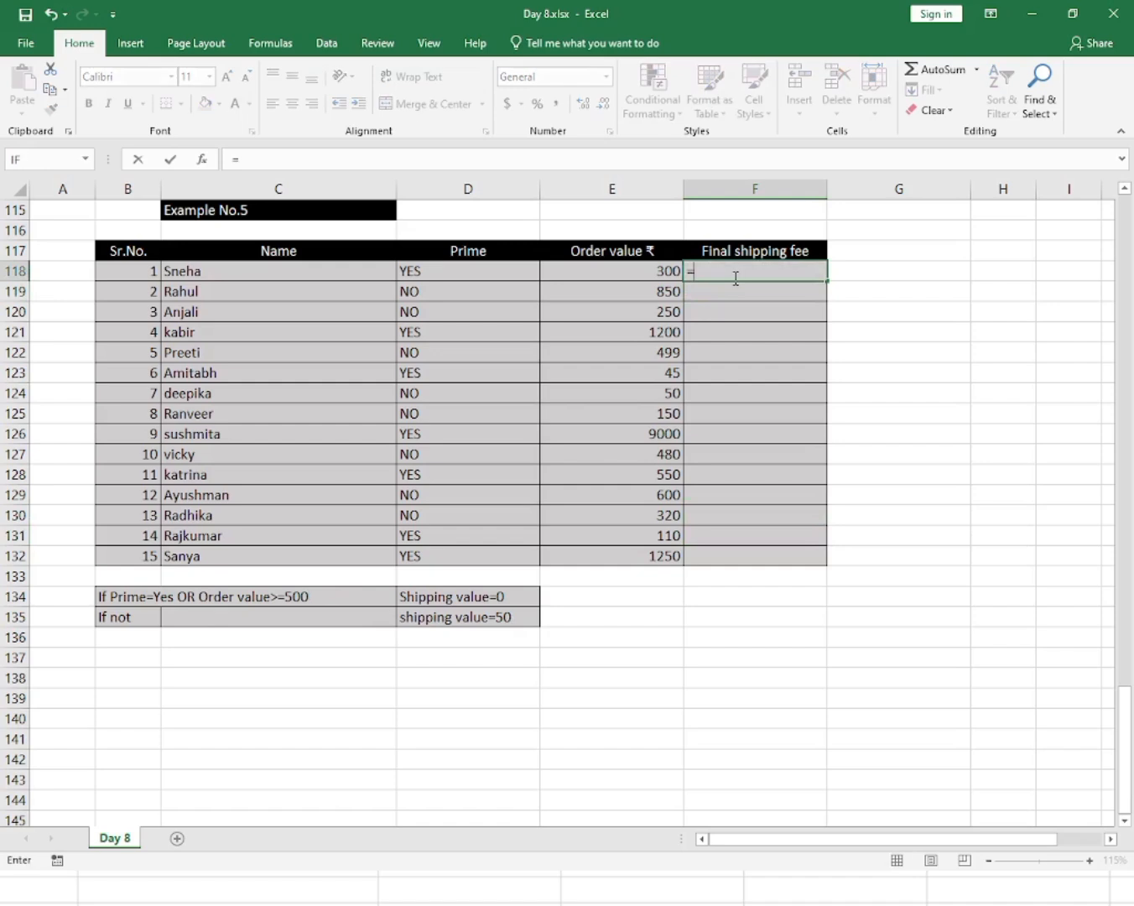
text(If)
key(Tab)
text(or)
key(Tab)
key(Left)
key(Left)
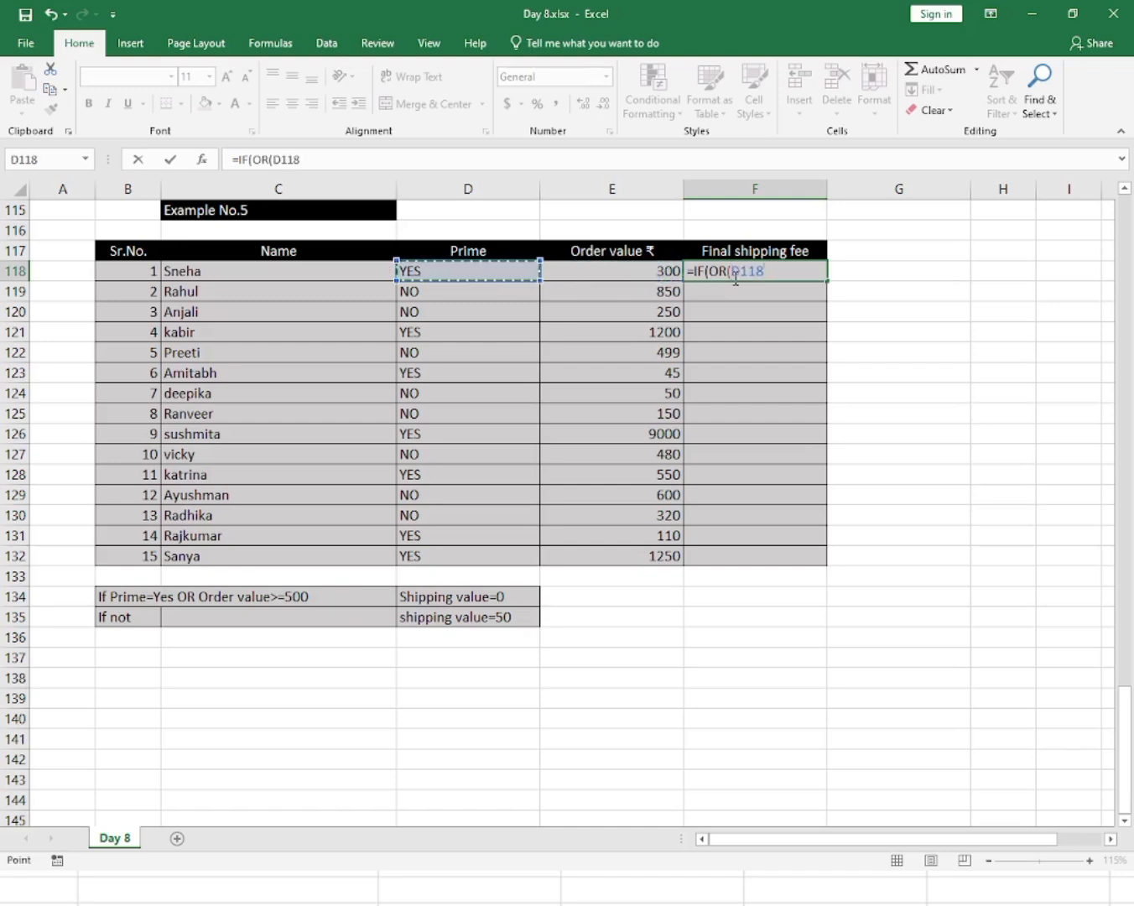
text(="Yes)
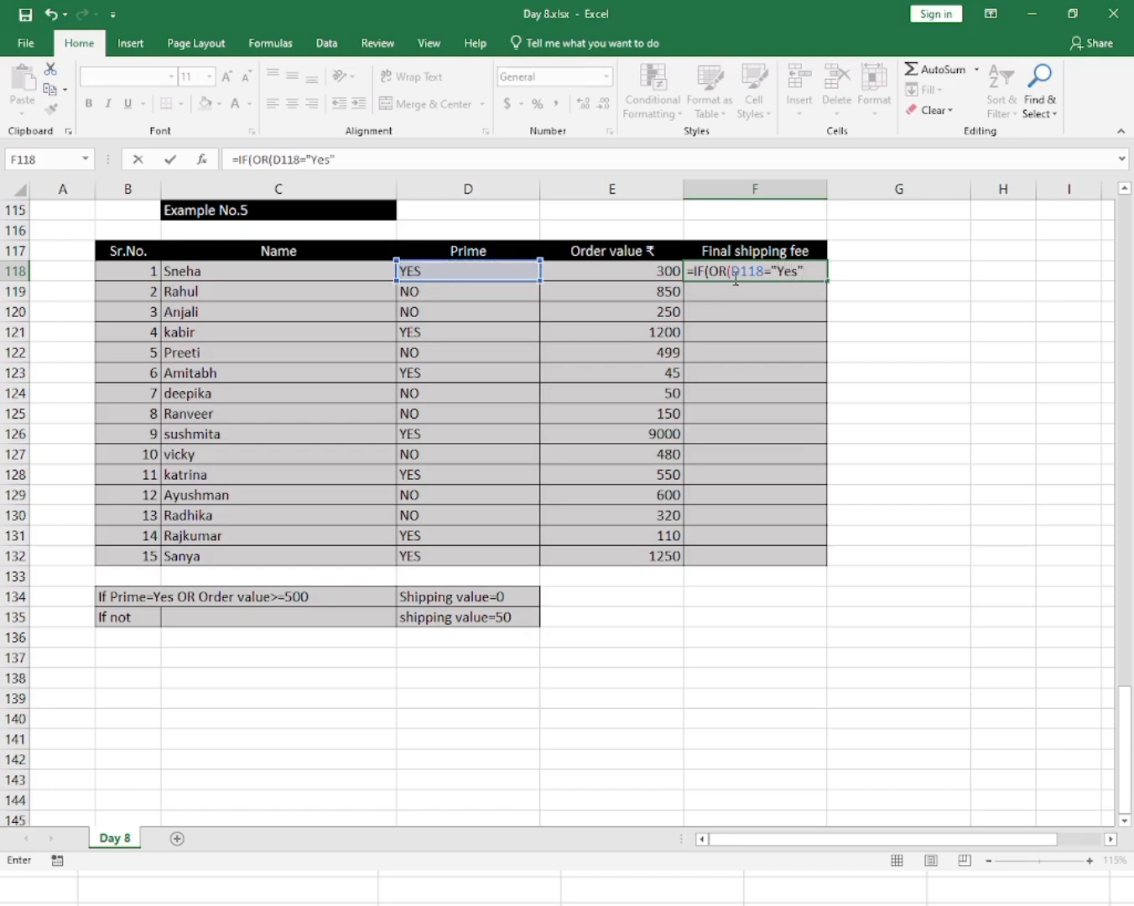
text(",)
key(Left)
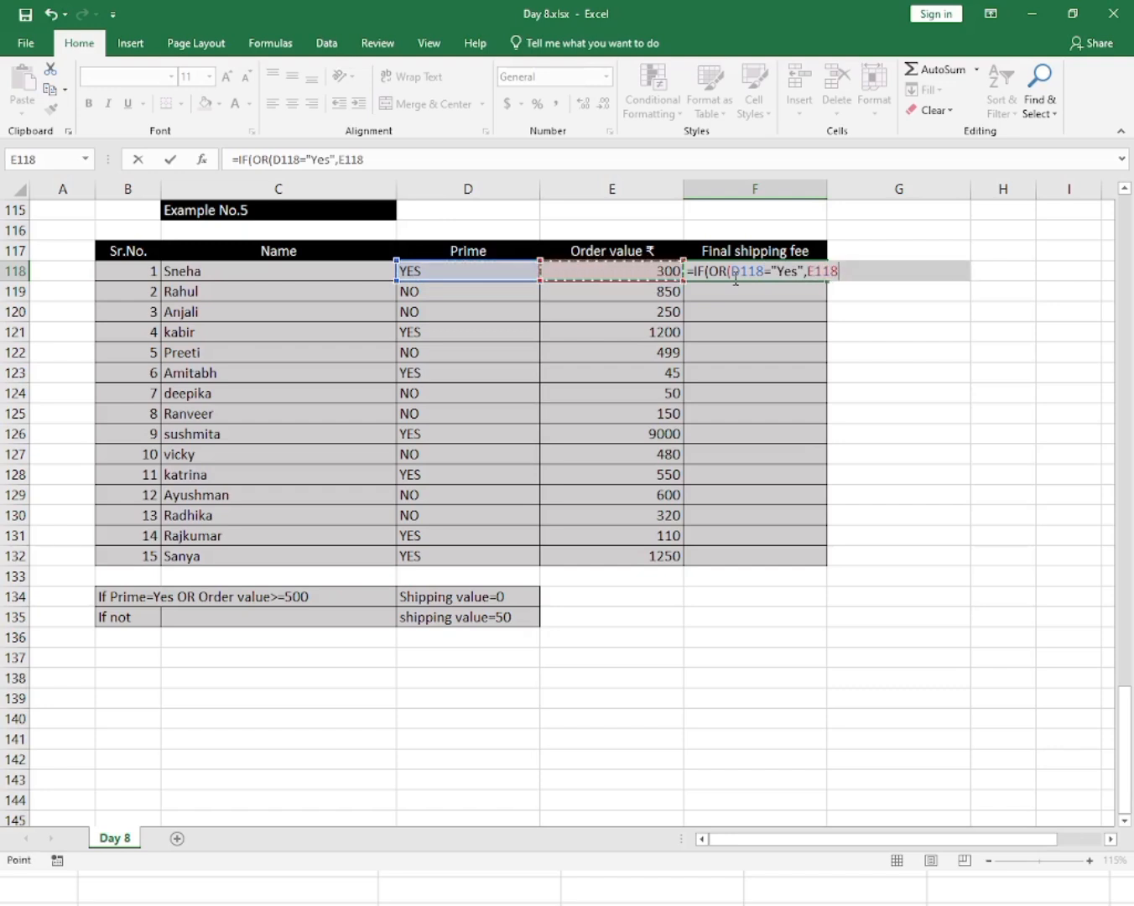
text(>)
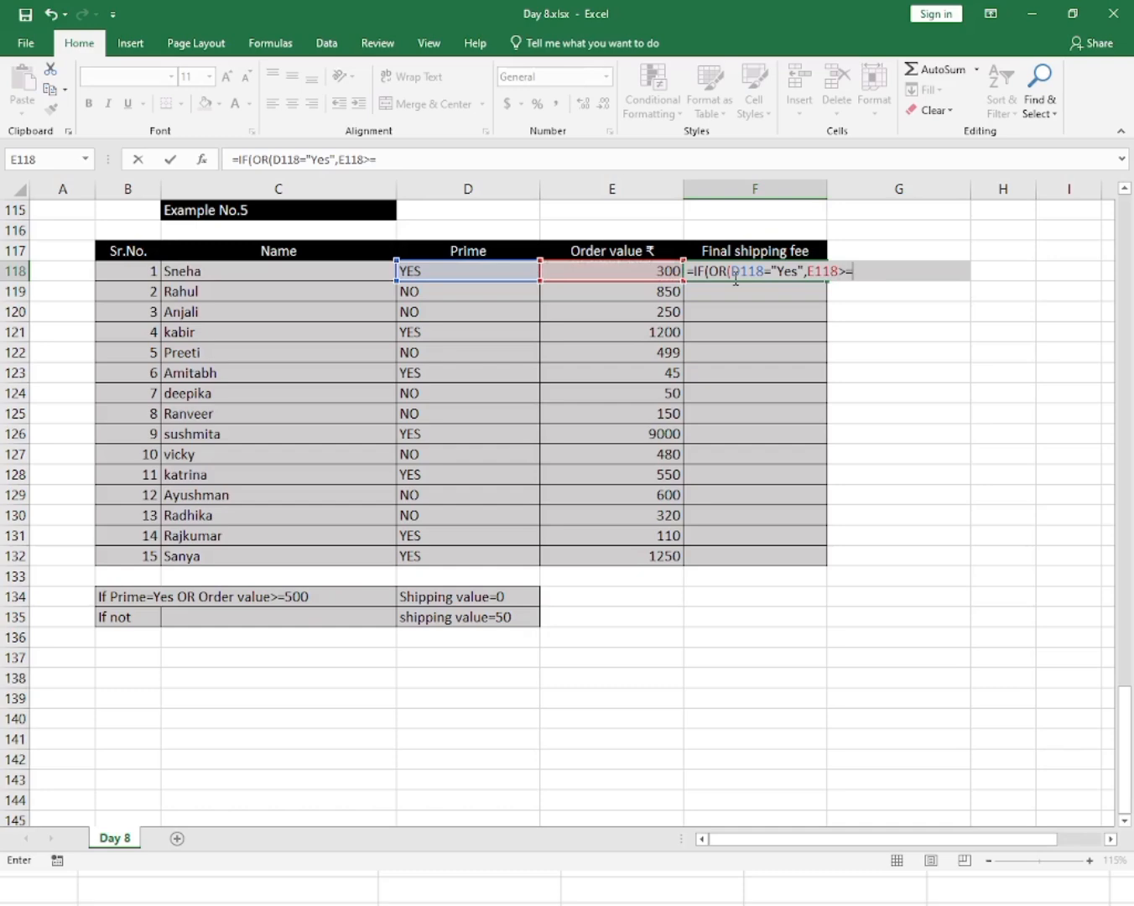
text(=500),0,50)
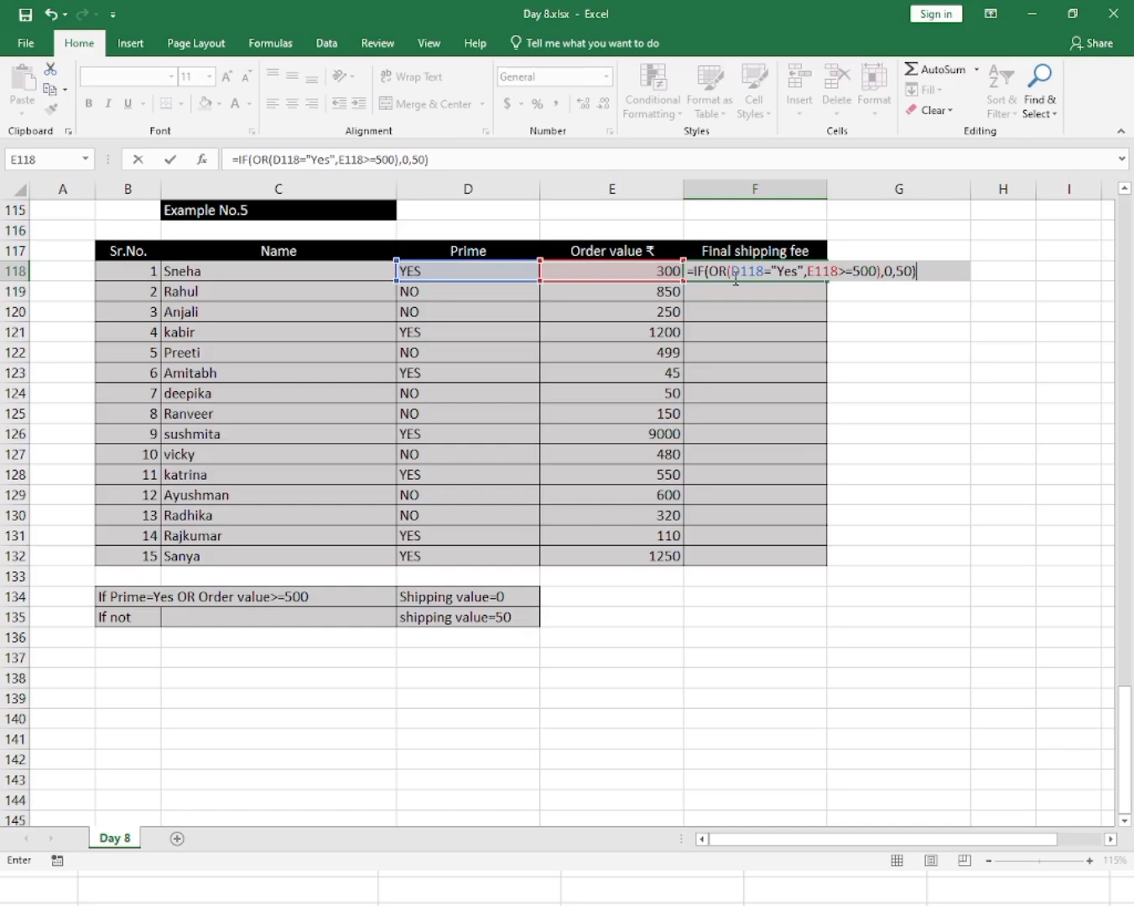
key(Return)
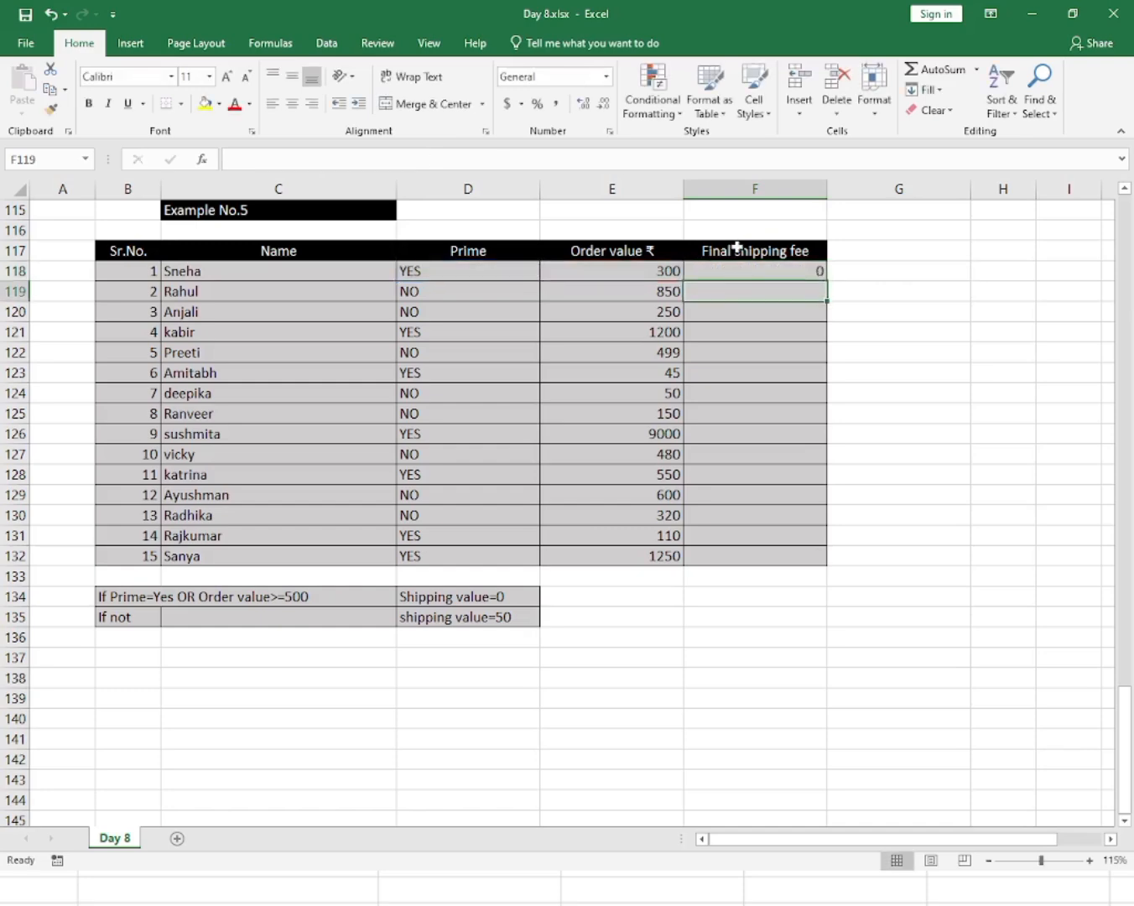
Fill the F118 shipping fee formula down the Final shipping fee column through F132.
click(741, 271)
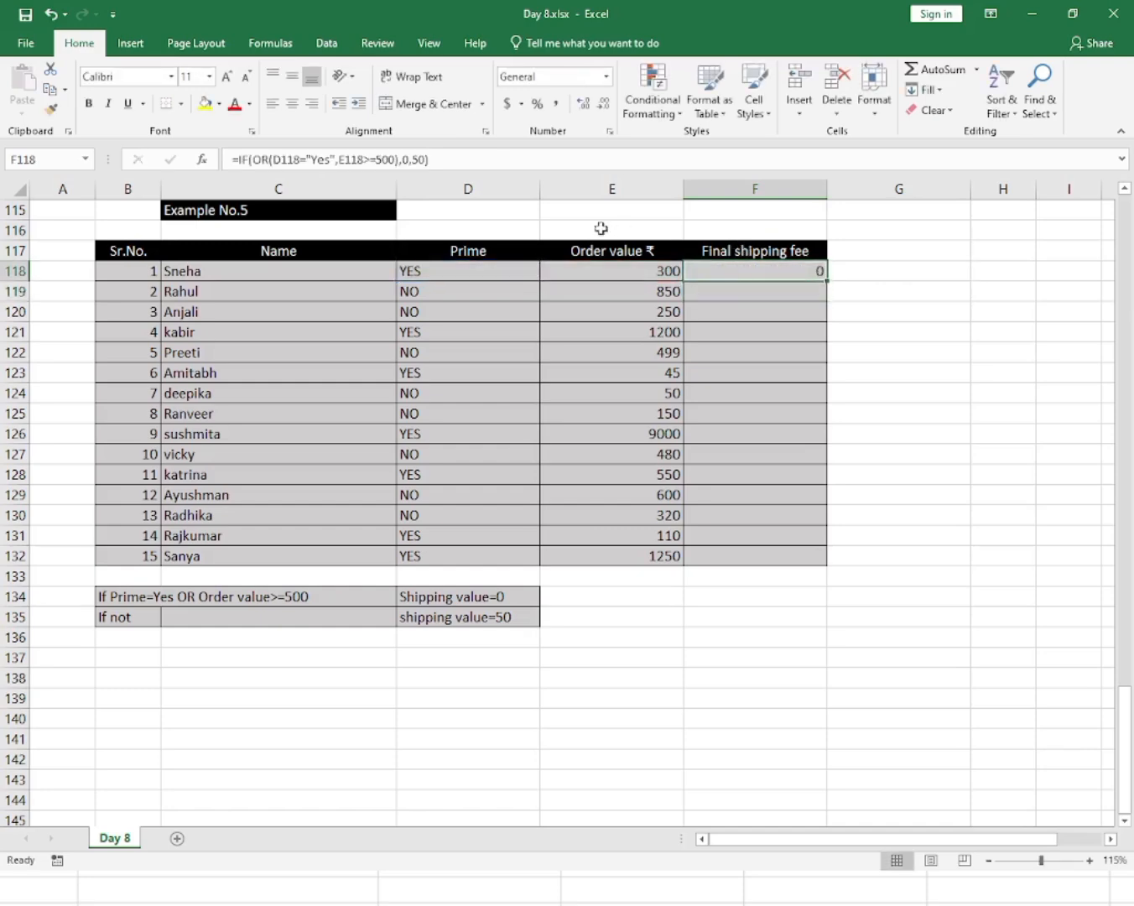
click(467, 270)
click(734, 268)
drag(735, 308, 749, 552)
key(ctrl+d)
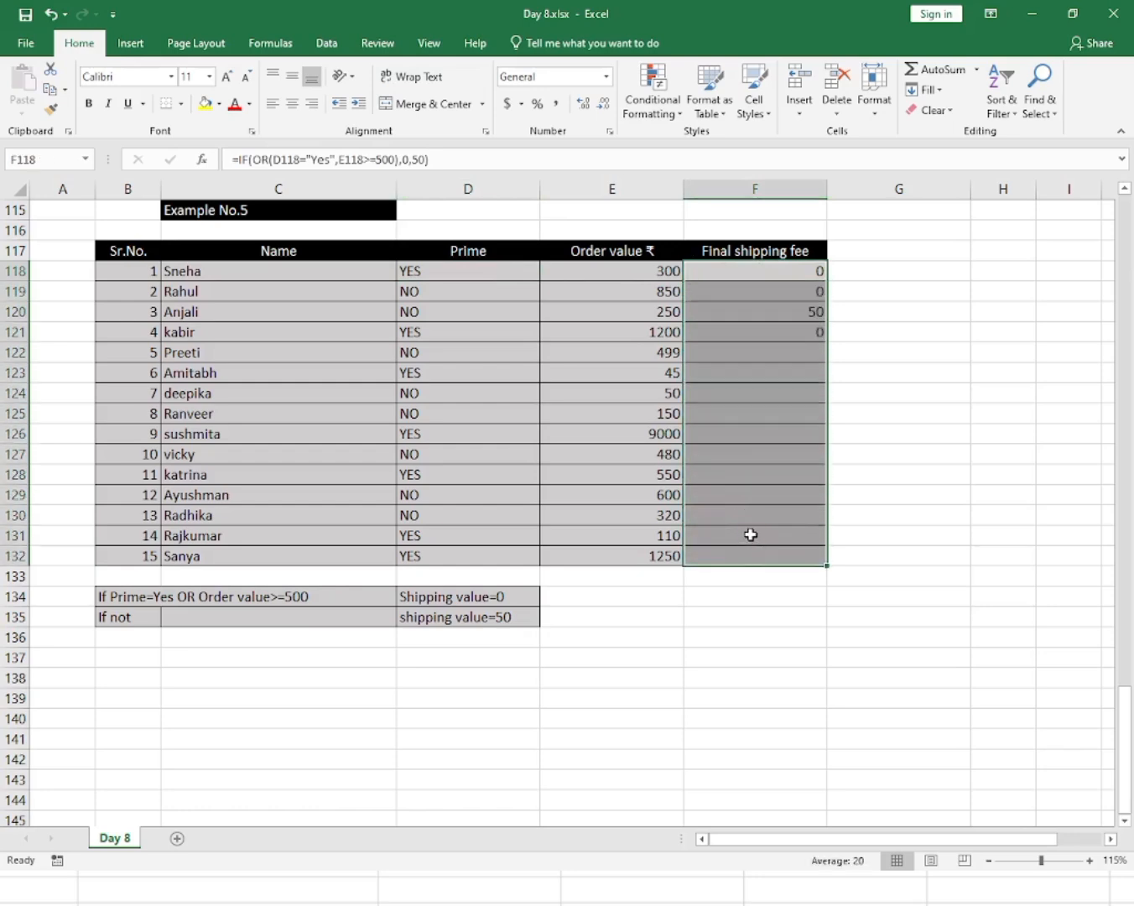
Check the filled shipping fees against the Prime and Order value entries in several rows.
click(778, 298)
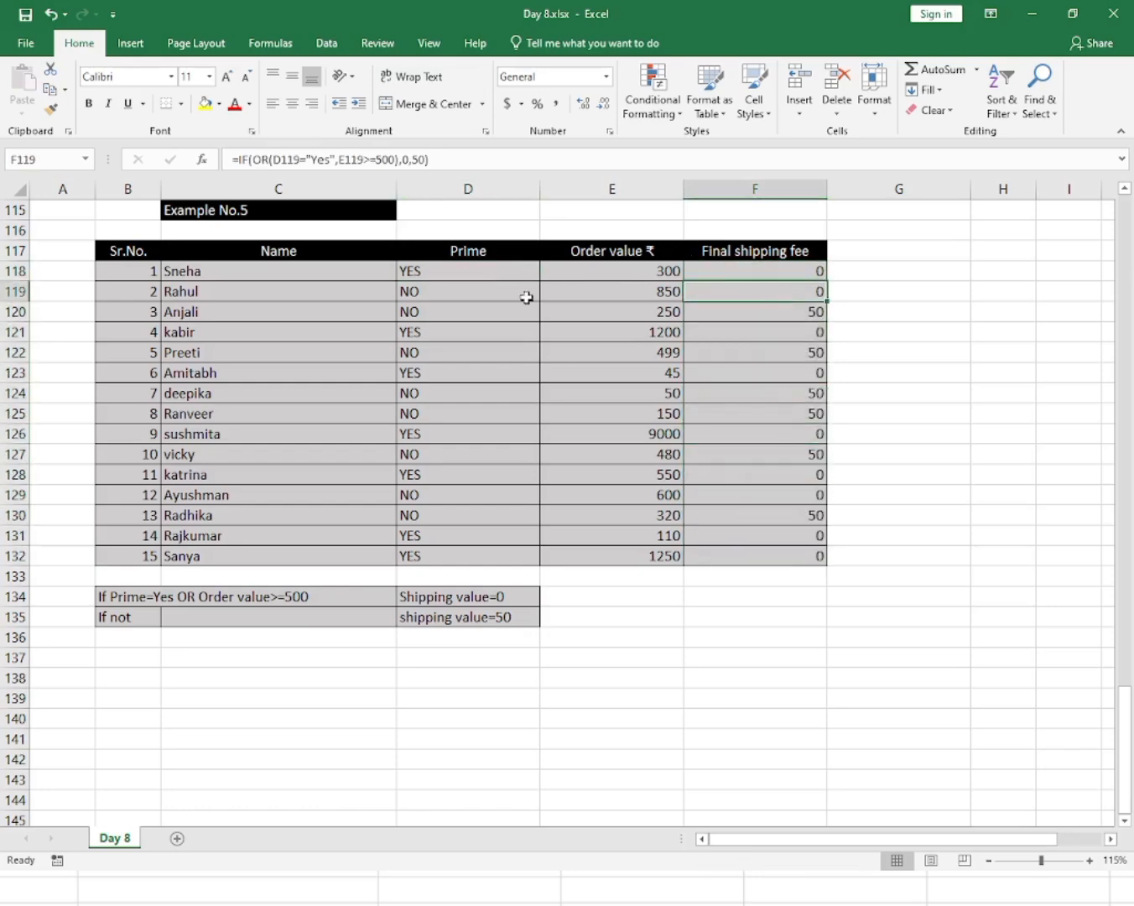
click(431, 293)
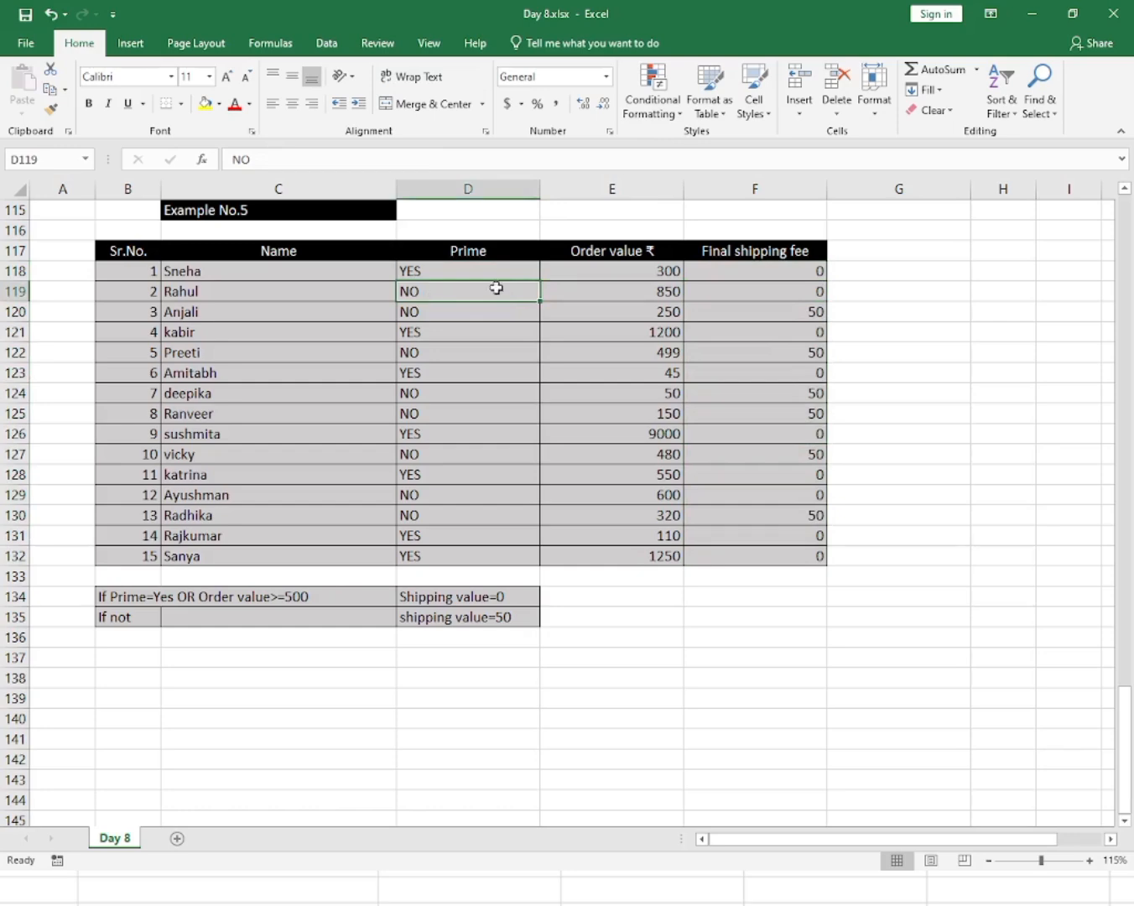
click(646, 295)
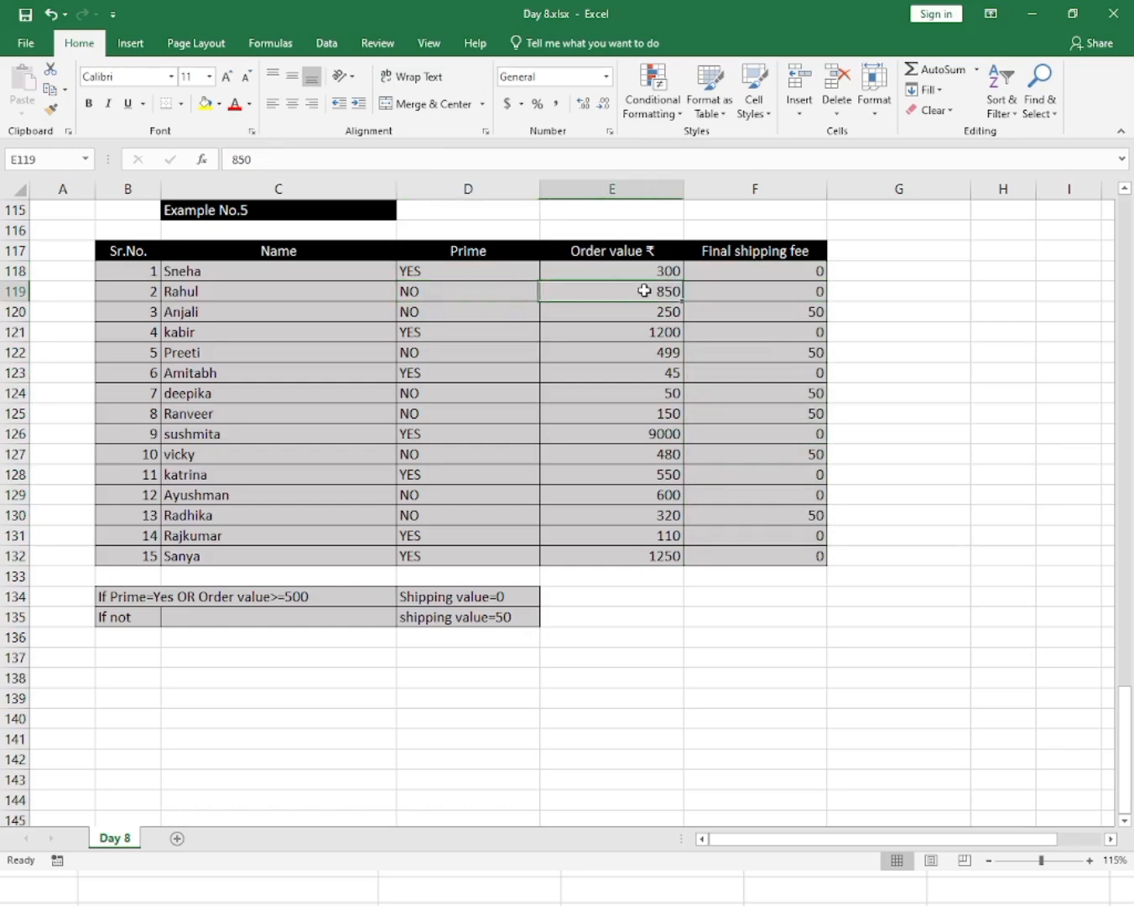
click(768, 298)
click(728, 318)
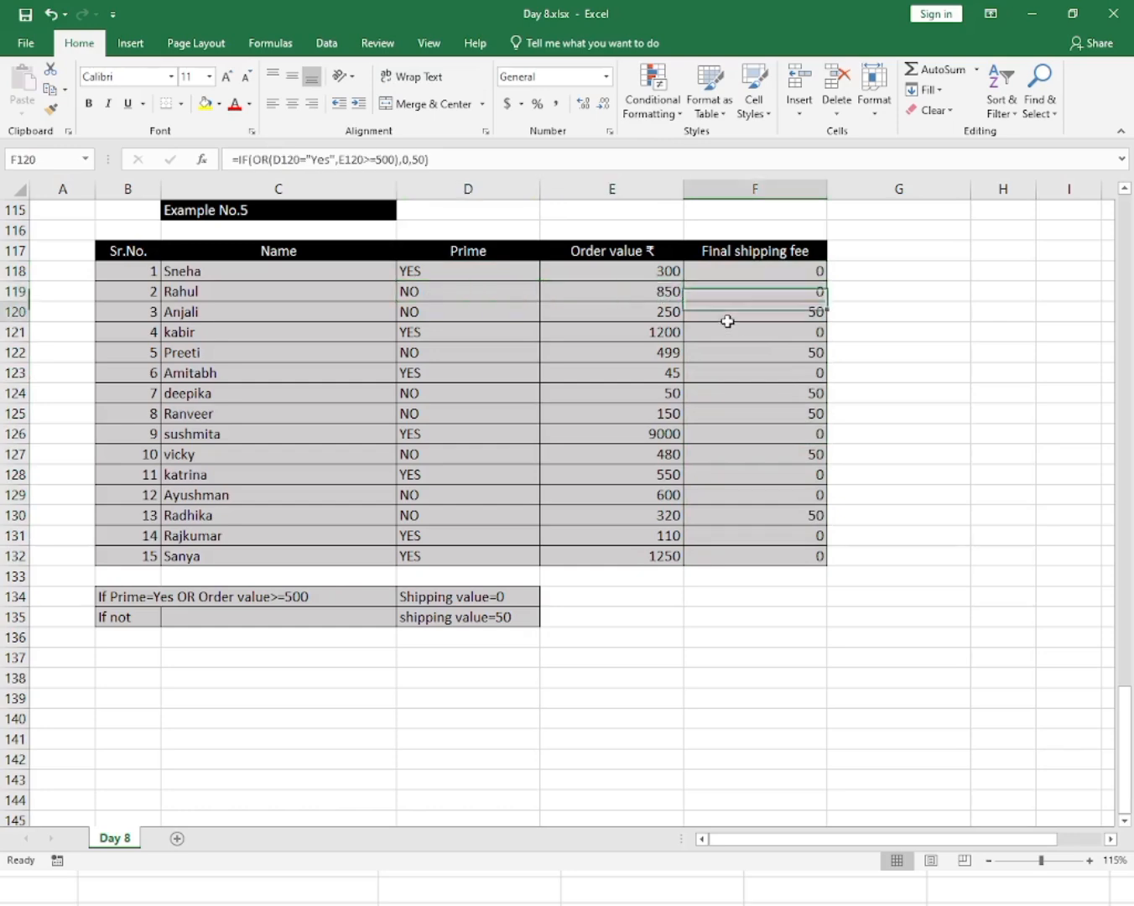
click(467, 318)
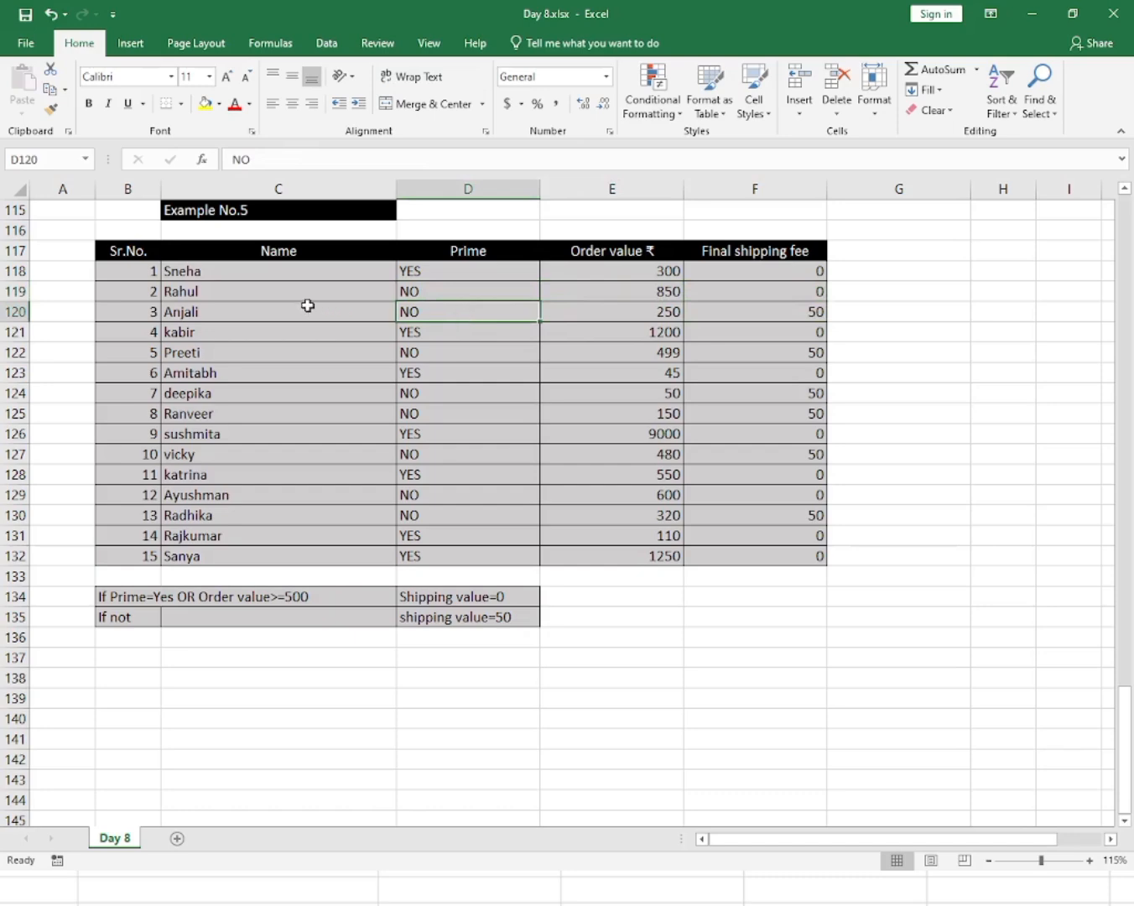
click(629, 312)
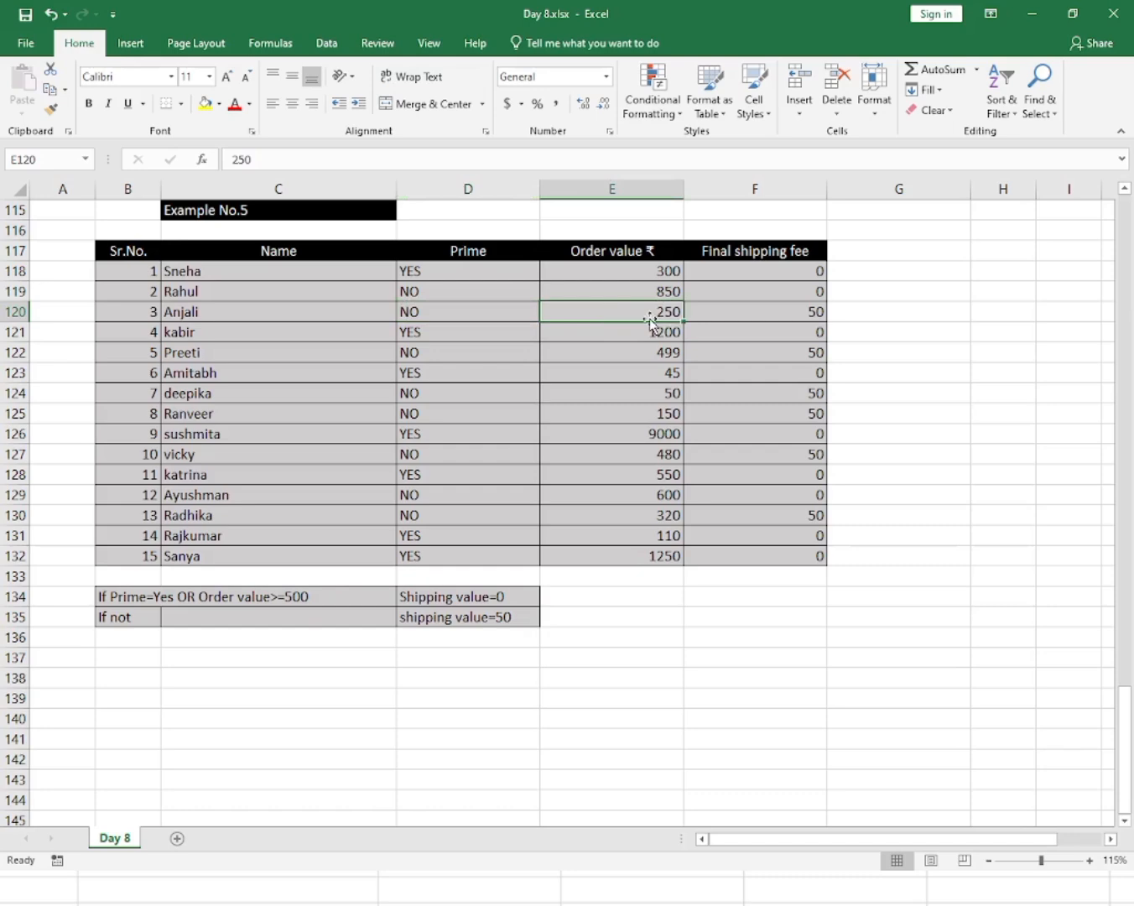
click(779, 310)
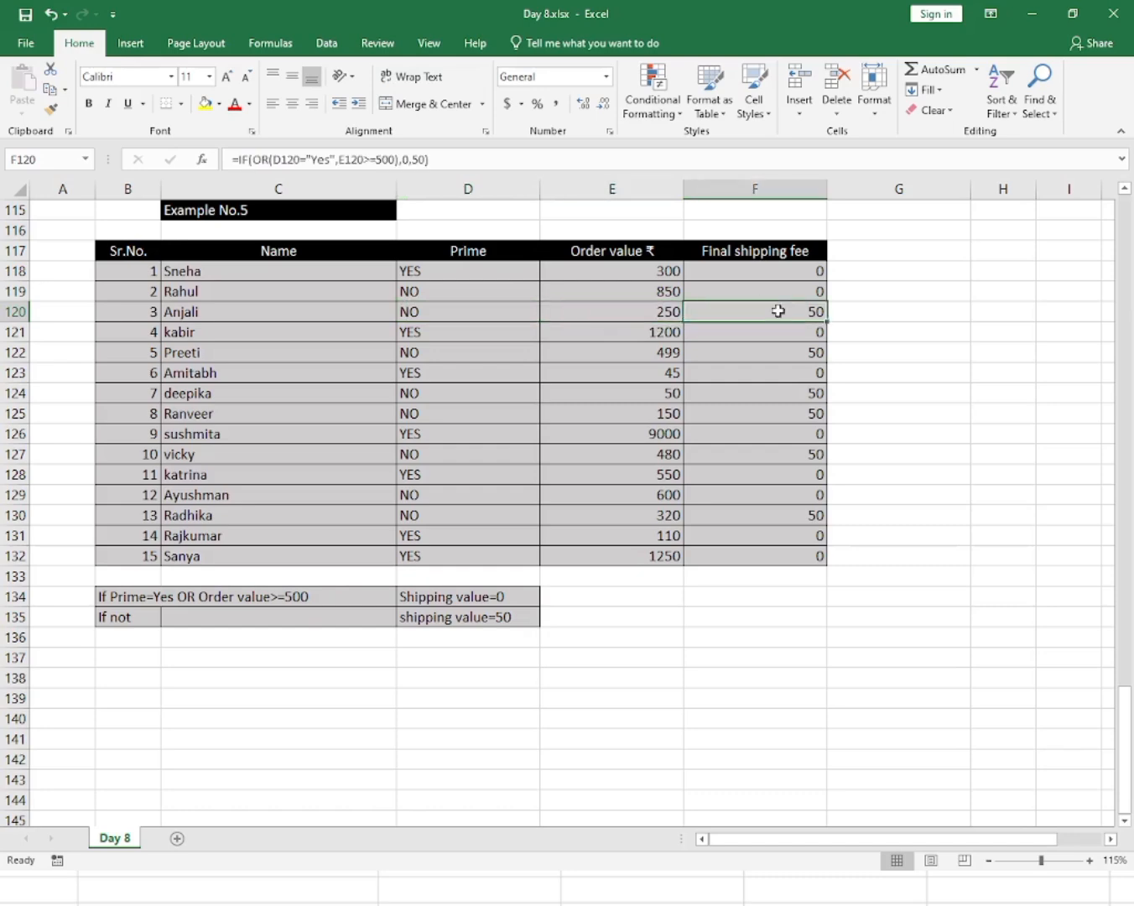
click(771, 418)
click(787, 472)
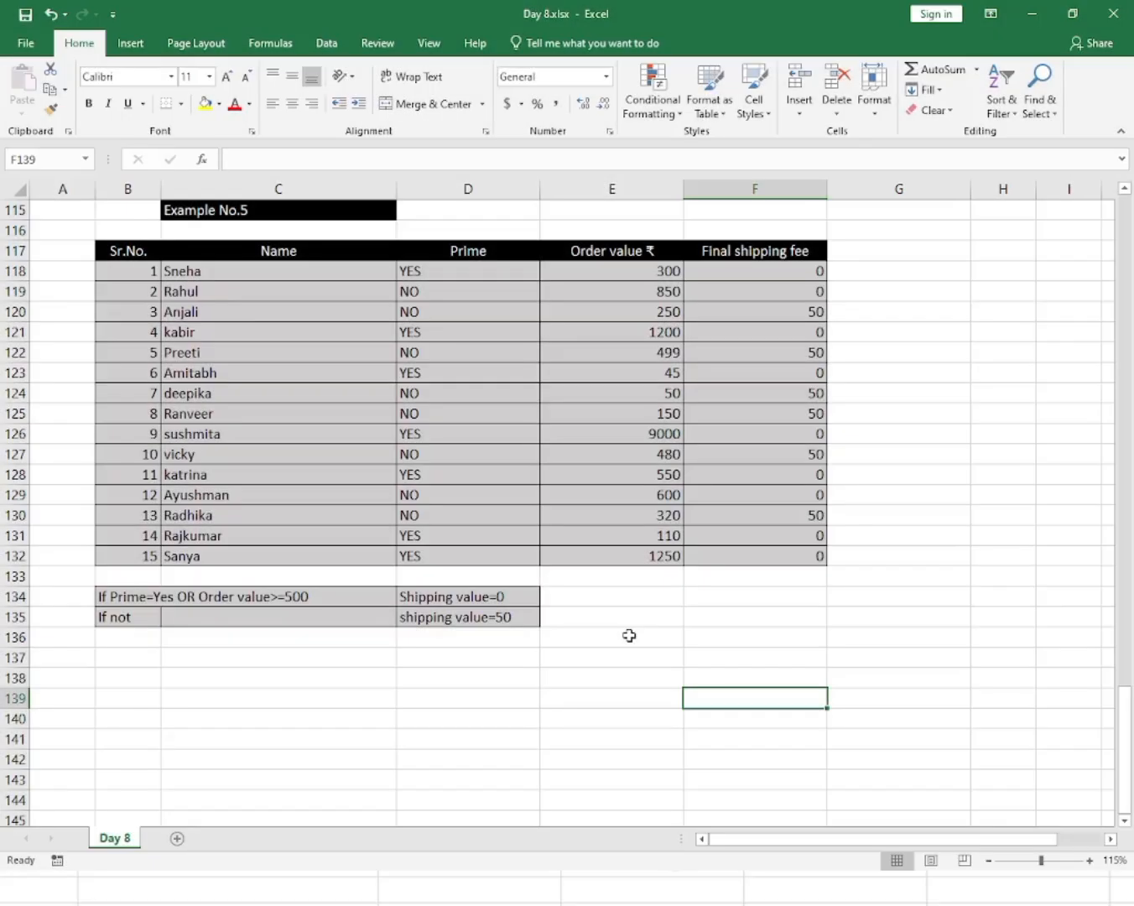
click(630, 636)
scroll(630, 637, up, 20)
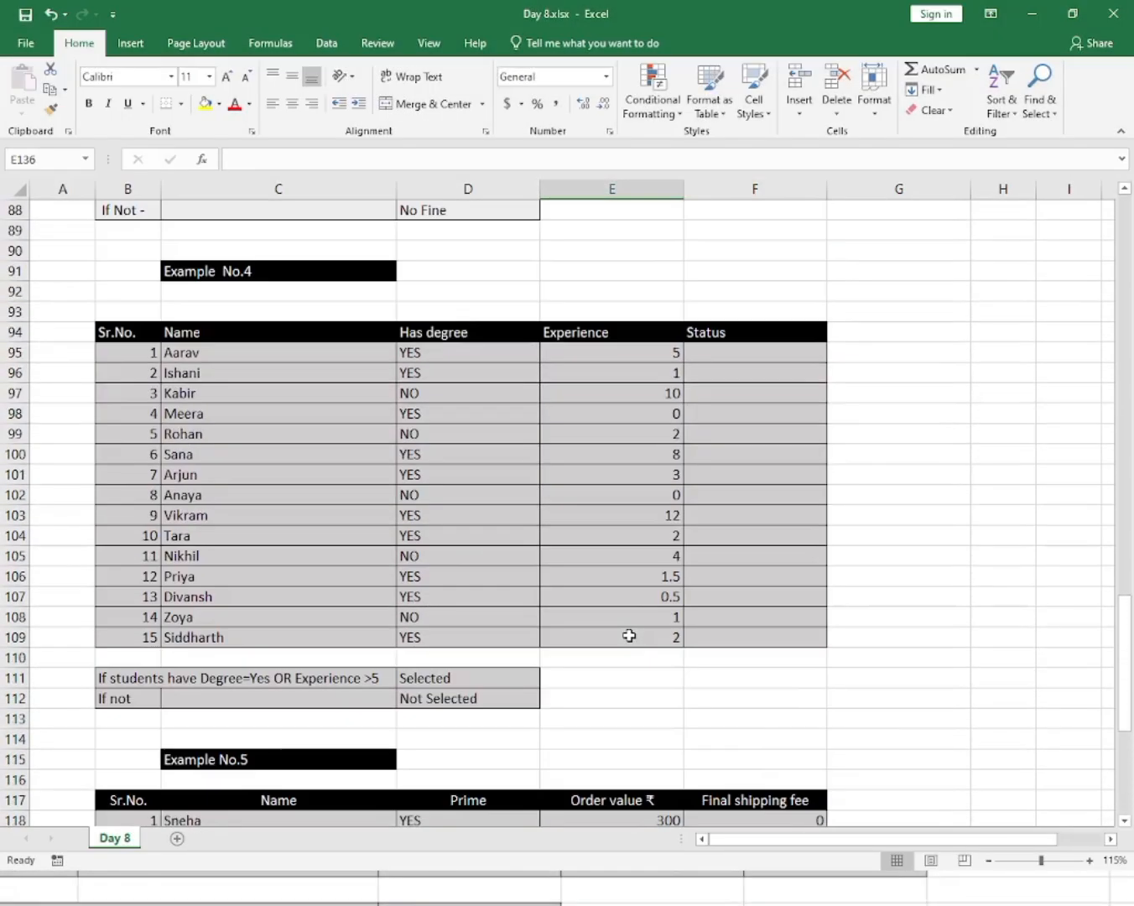
scroll(629, 637, up, 18)
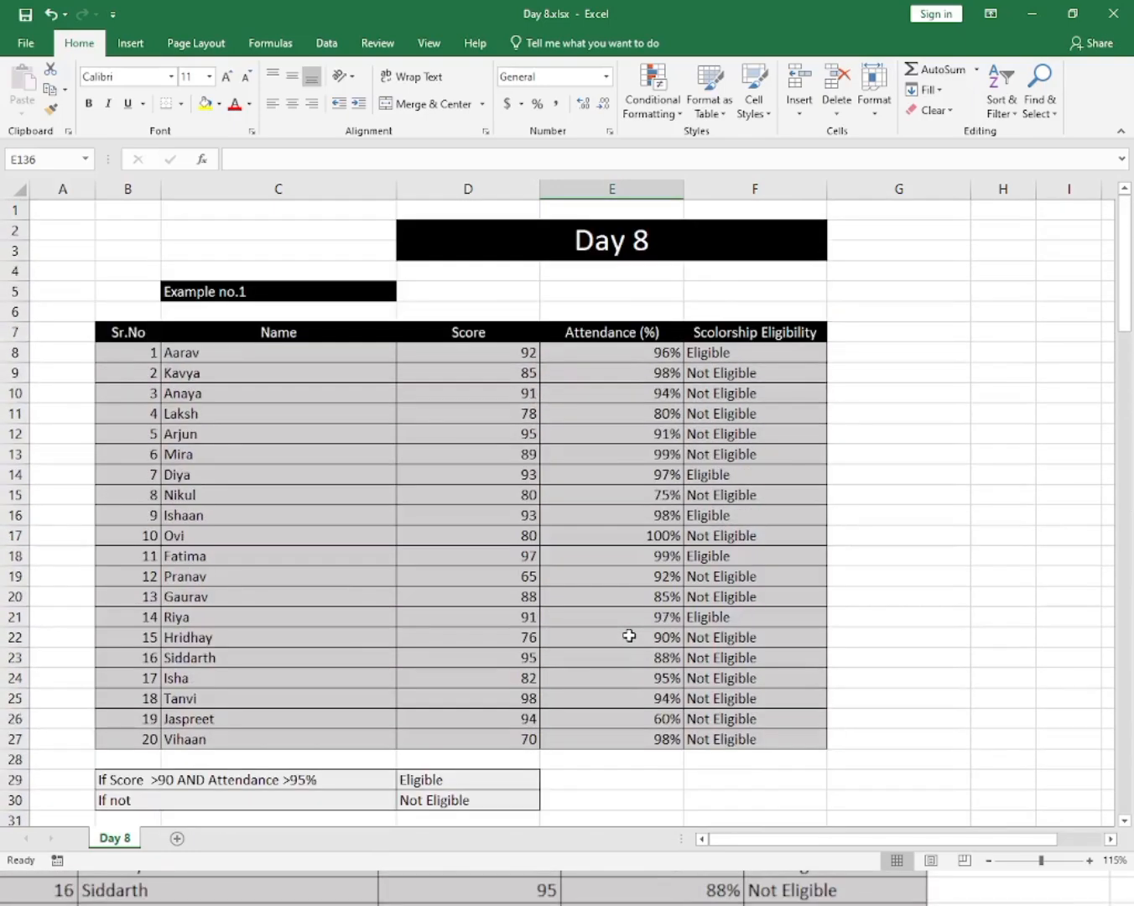
scroll(629, 636, down, 9)
scroll(629, 636, down, 6)
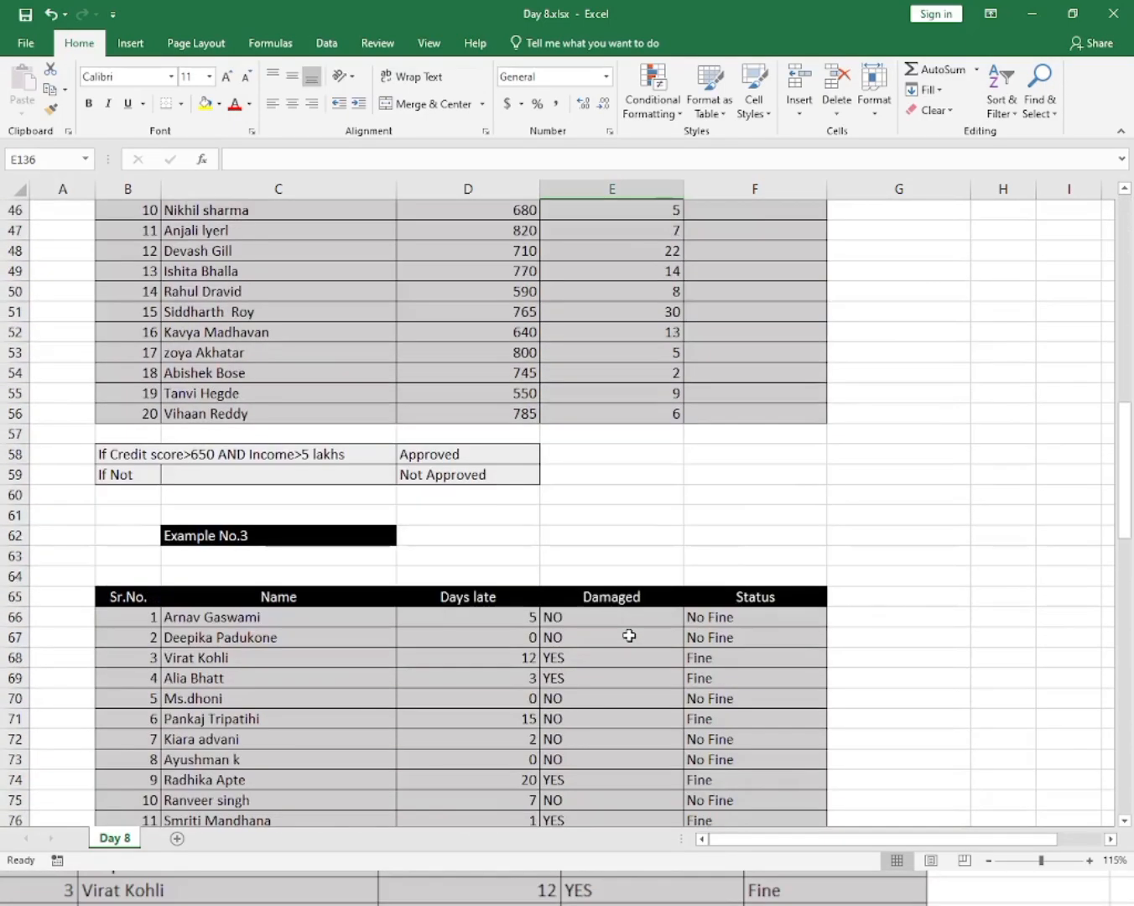
click(877, 498)
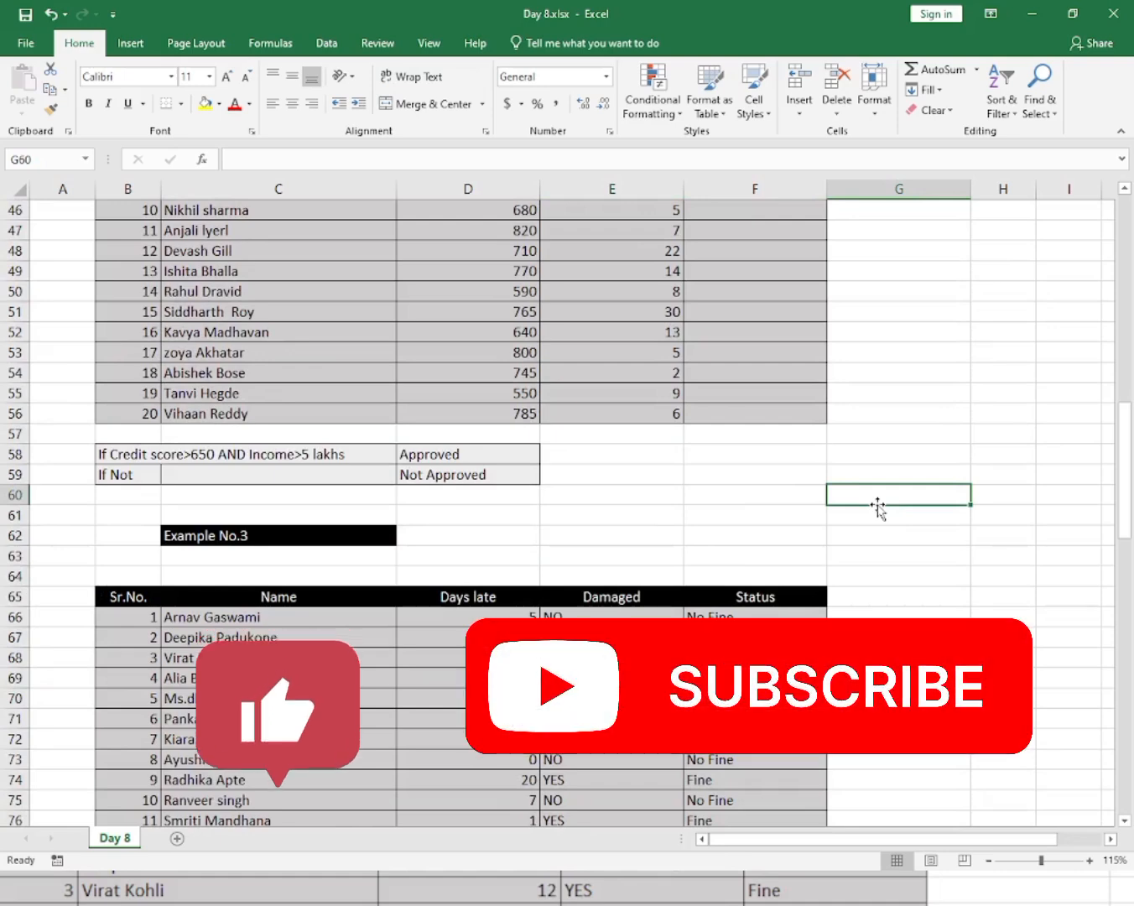